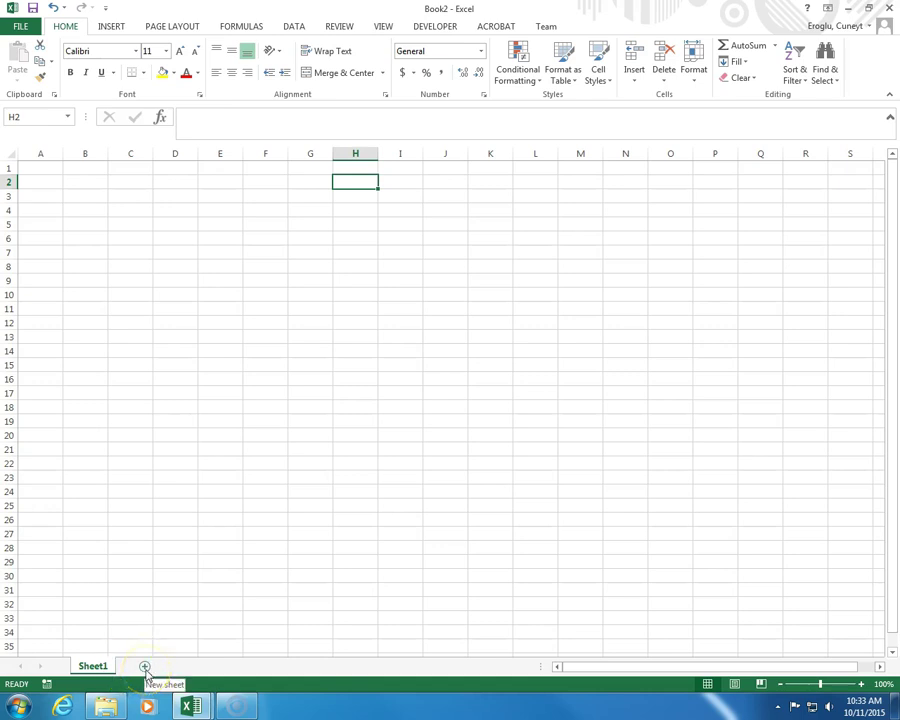
Step: Add two new worksheets to the workbook and rename Sheet1 as Level
click(145, 667)
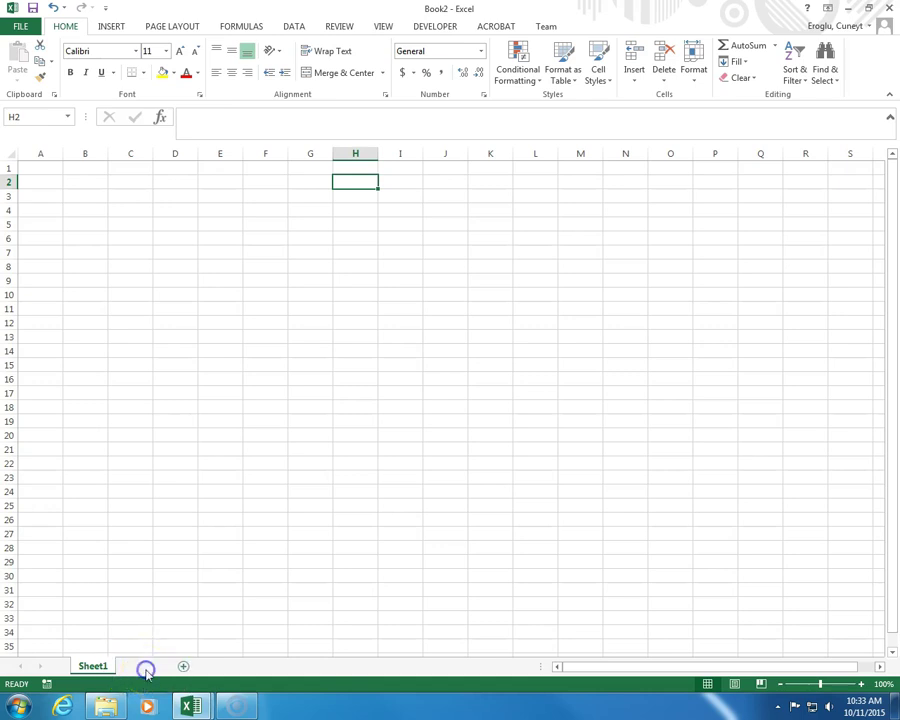
click(190, 667)
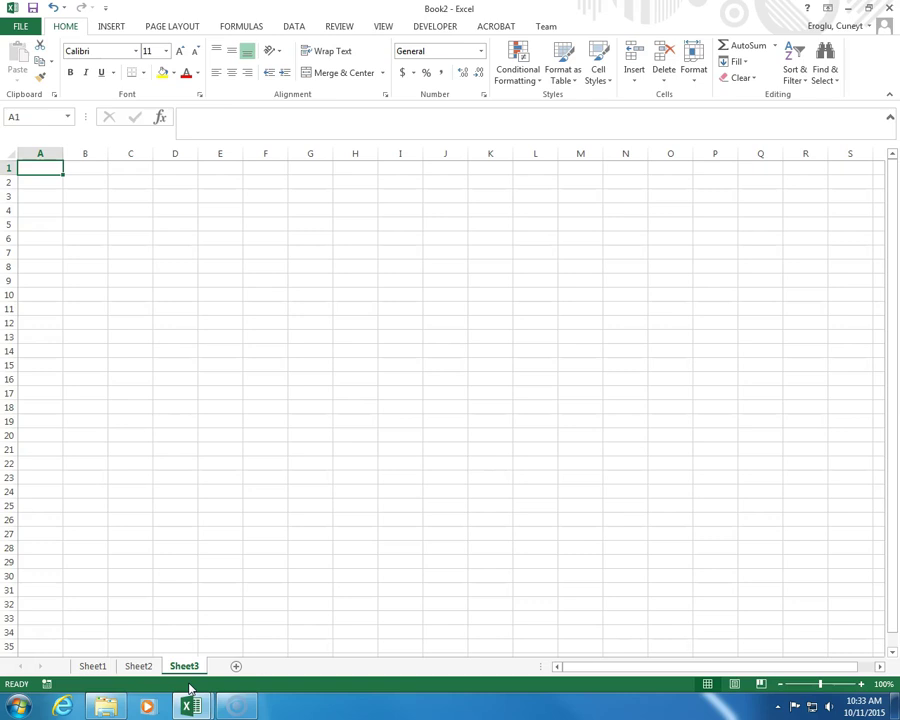
right_click(96, 670)
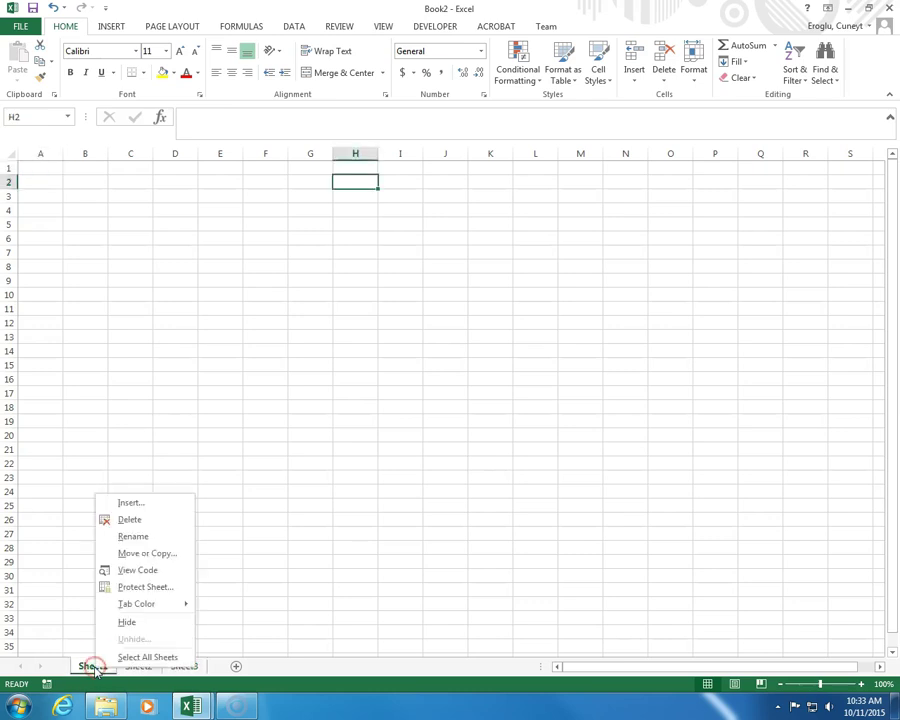
click(153, 535)
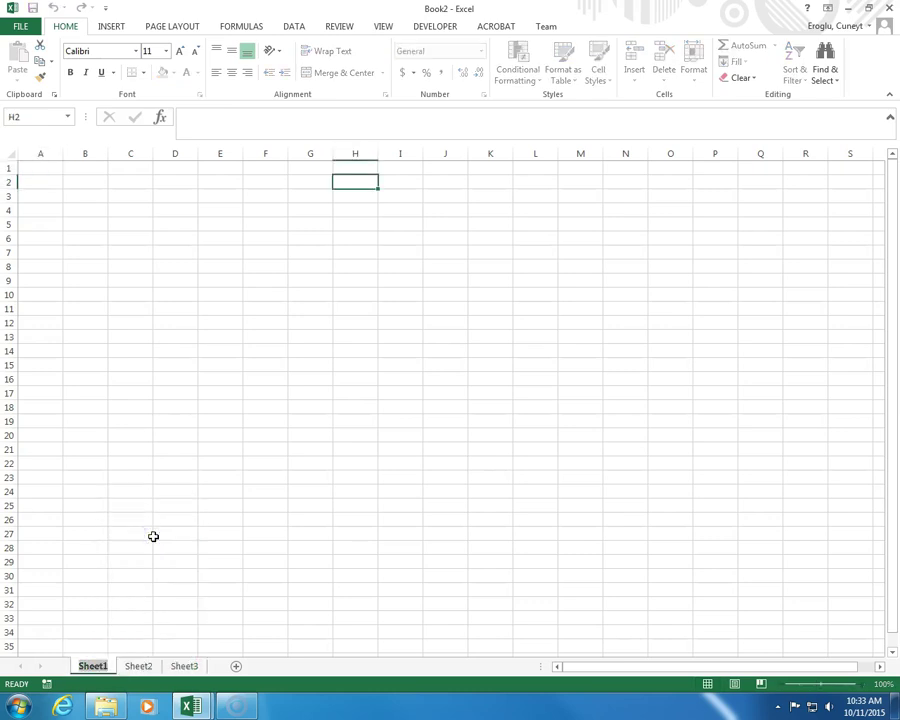
text(Level)
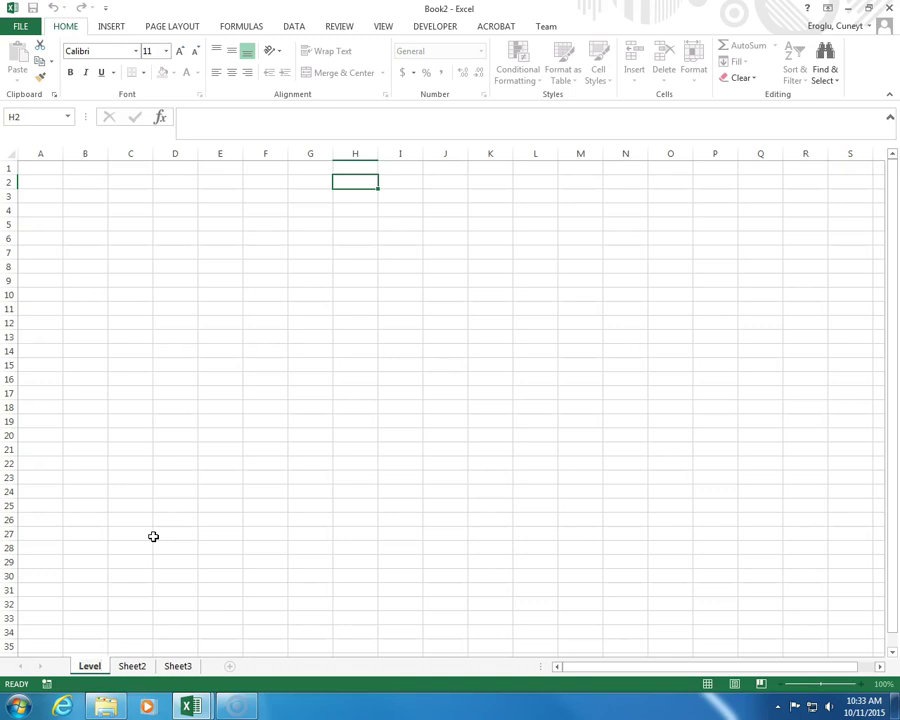
click(275, 490)
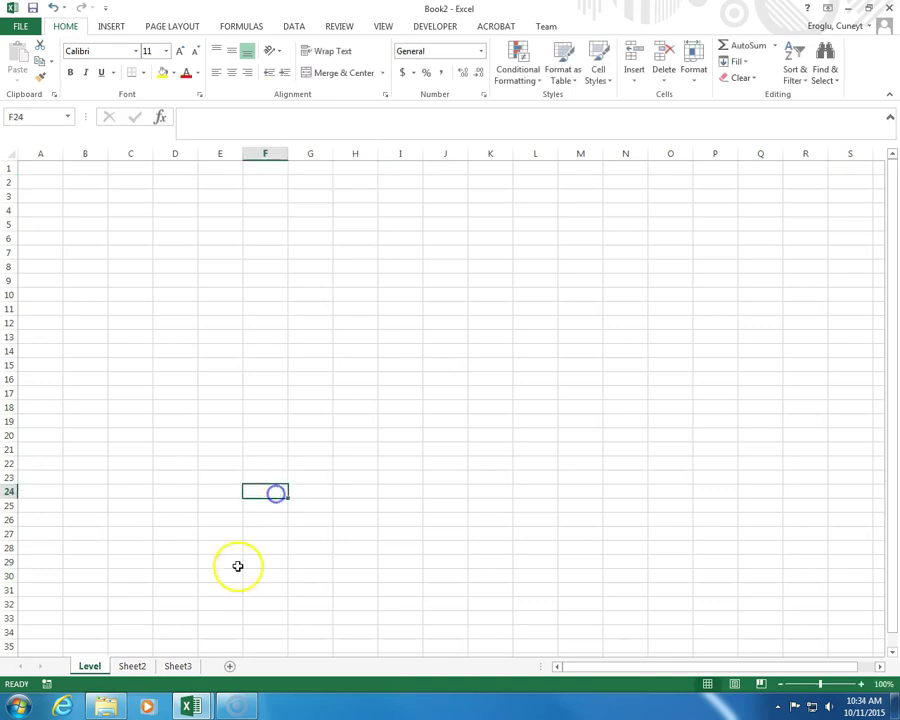
Step: Rename the Sheet2 worksheet as Trend
right_click(141, 672)
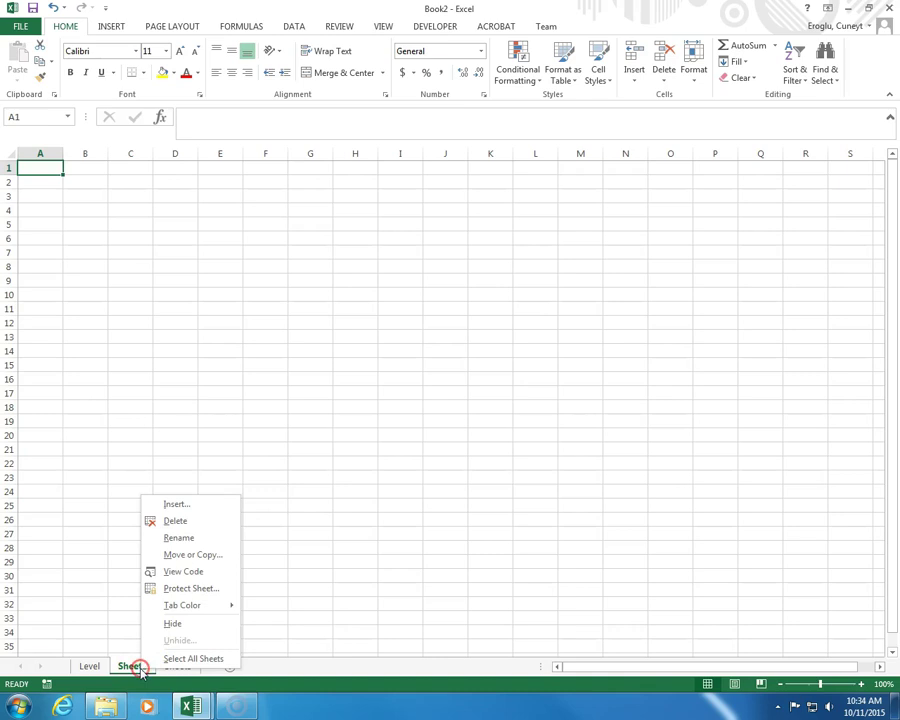
click(182, 539)
text(Trend)
click(182, 535)
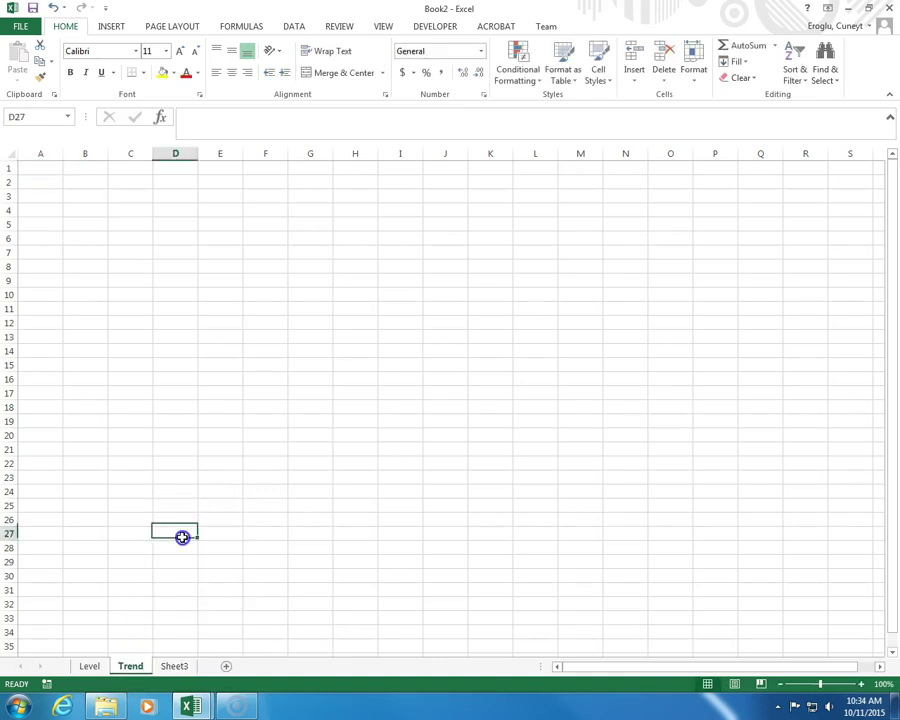
Step: Rename the Sheet3 worksheet as Seasonality
right_click(180, 667)
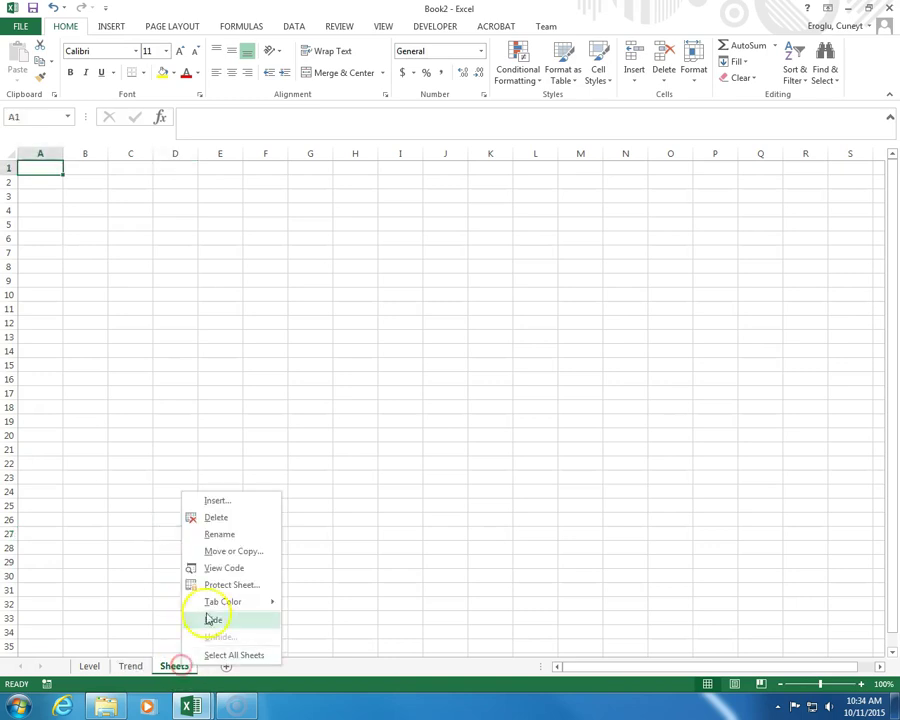
click(224, 537)
text(S)
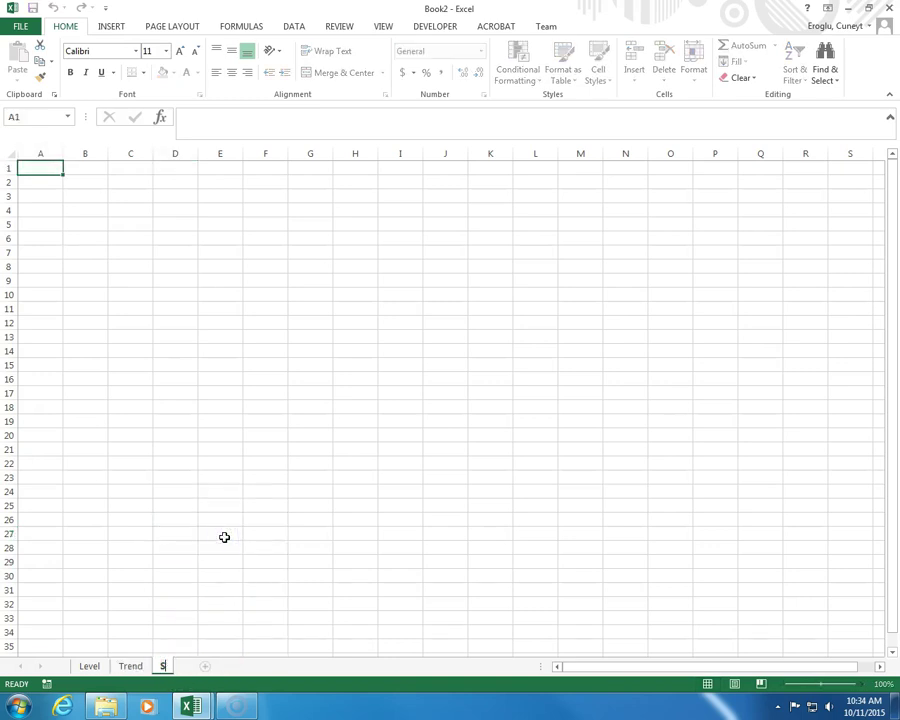
text(easonality)
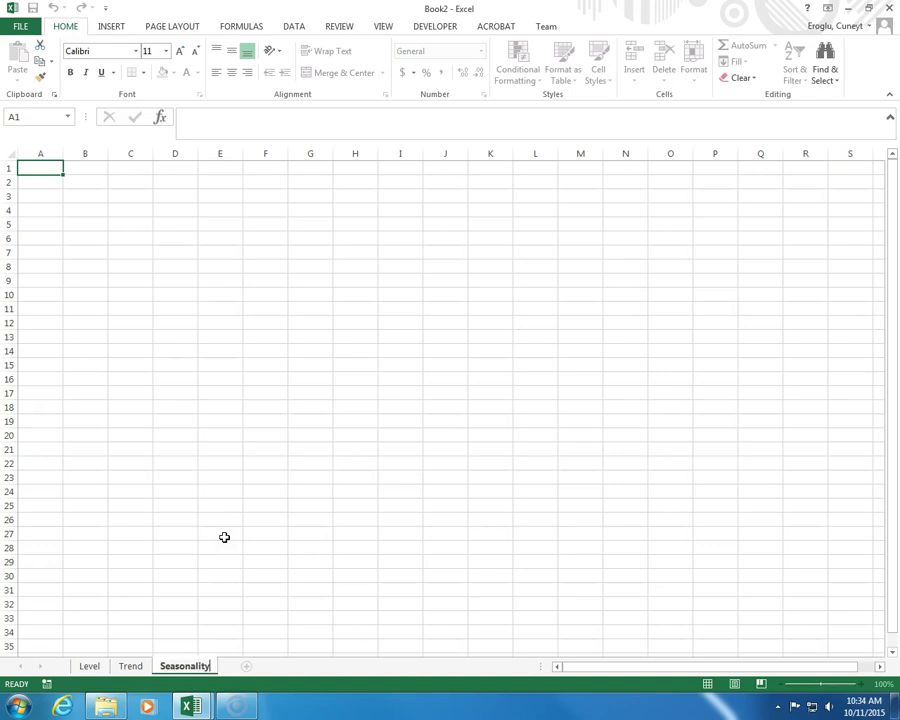
key(Return)
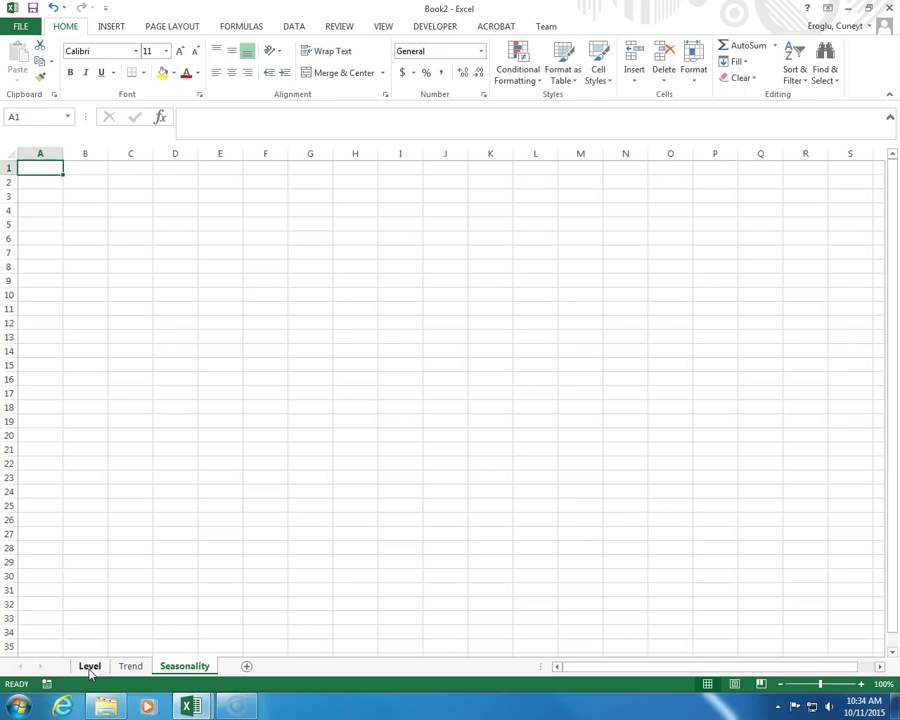
Step: Return to the Level worksheet and enter the column header Time in cell A1
click(131, 666)
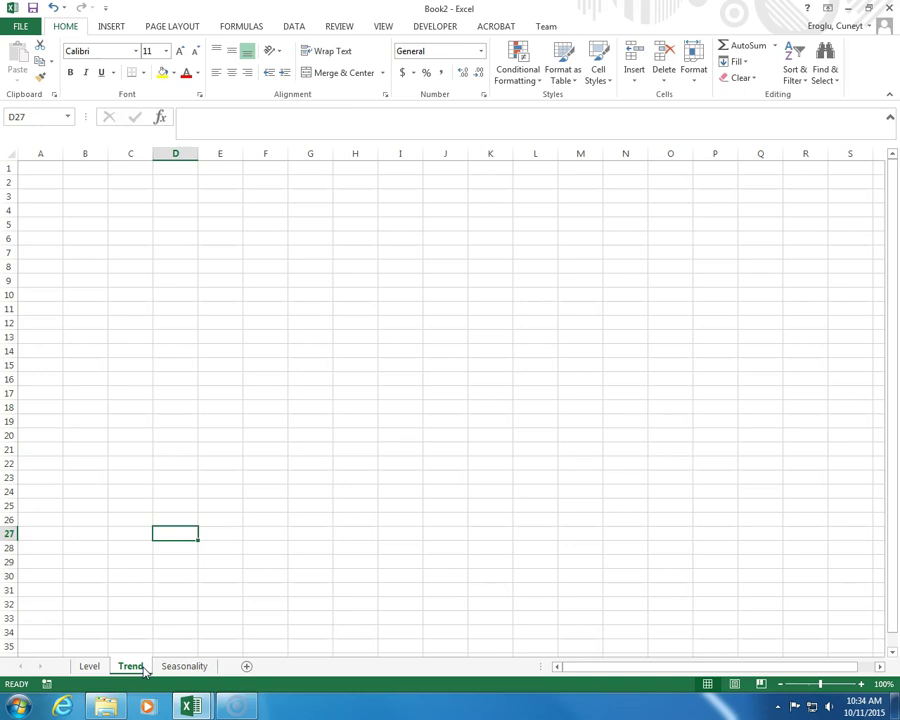
click(180, 667)
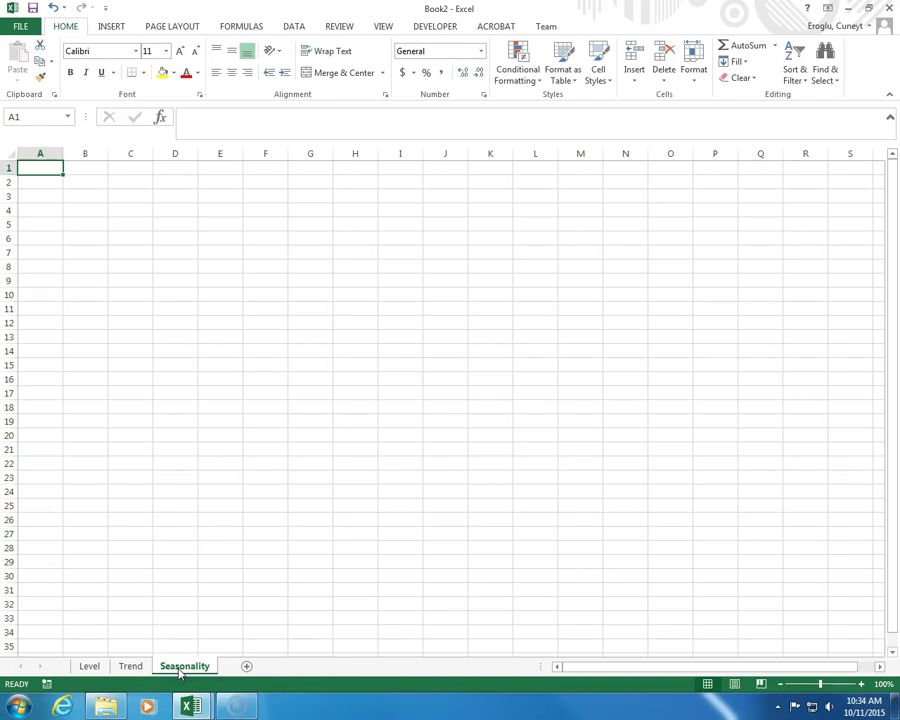
click(89, 667)
click(32, 170)
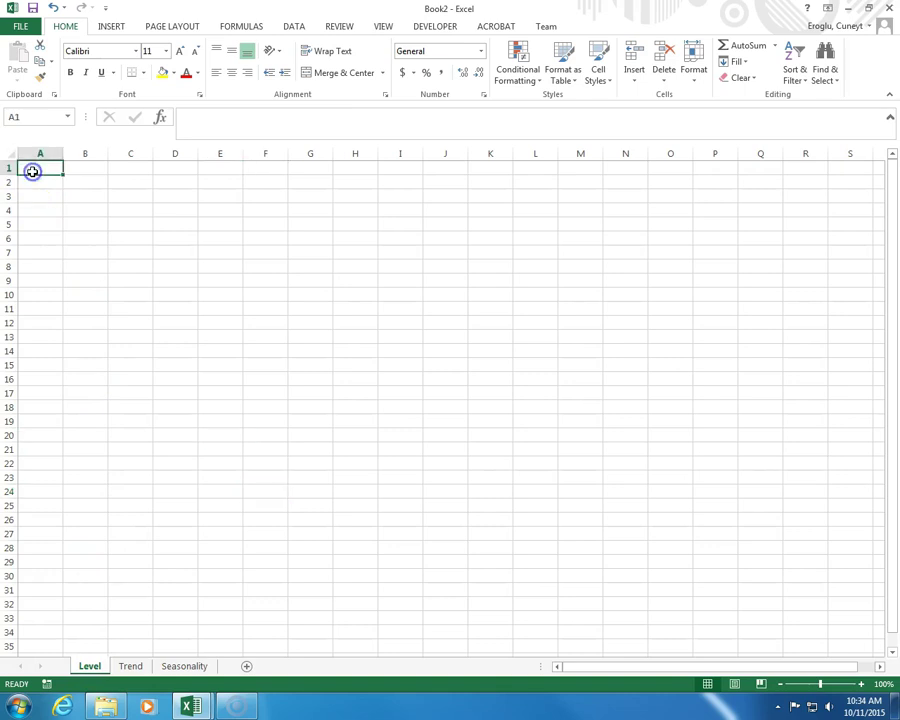
text(Time)
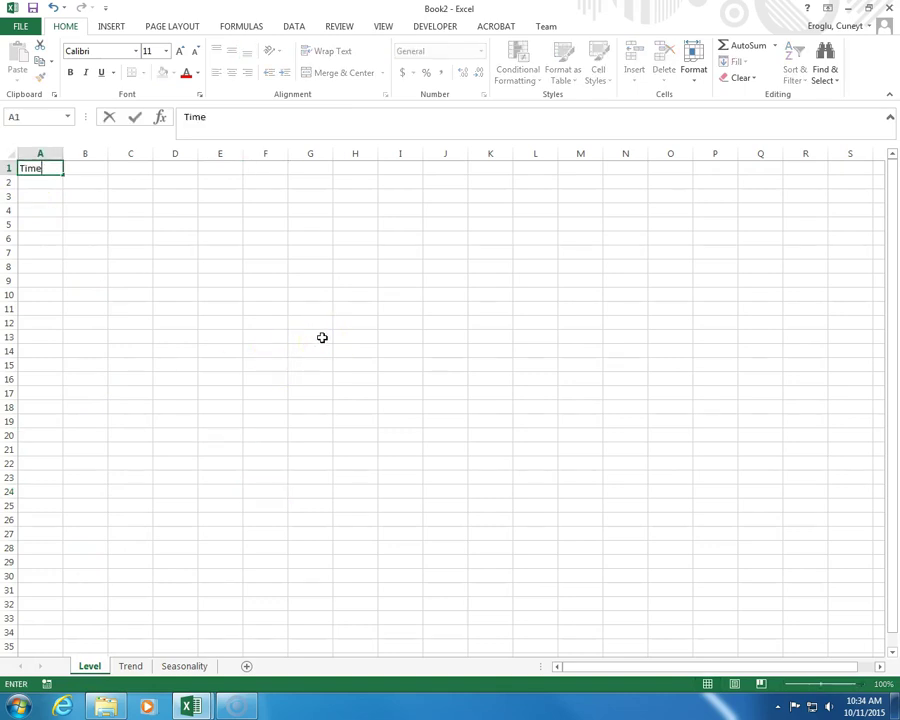
key(Return)
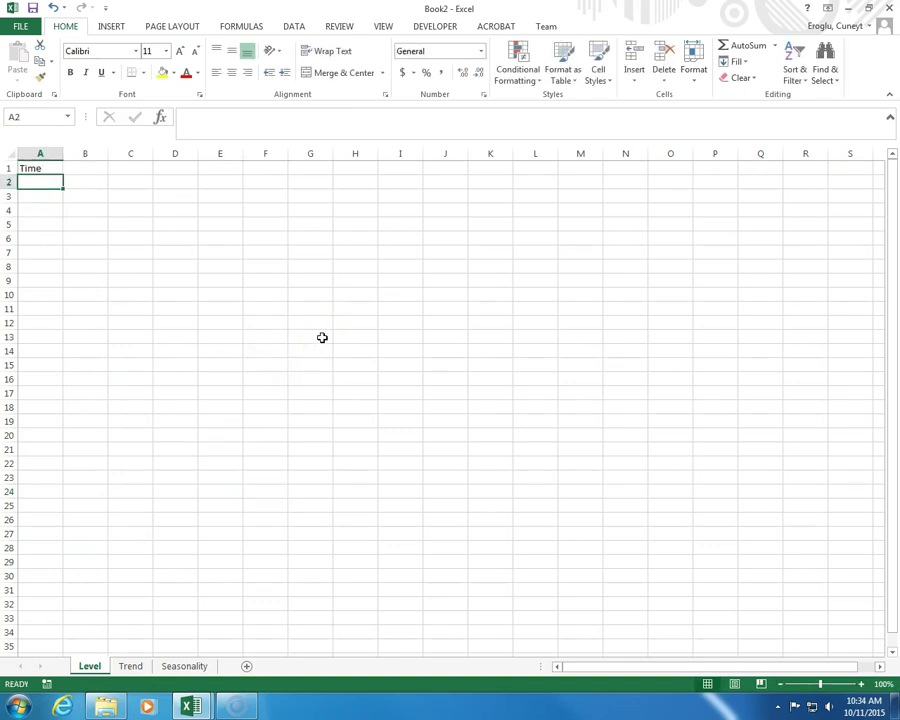
click(32, 168)
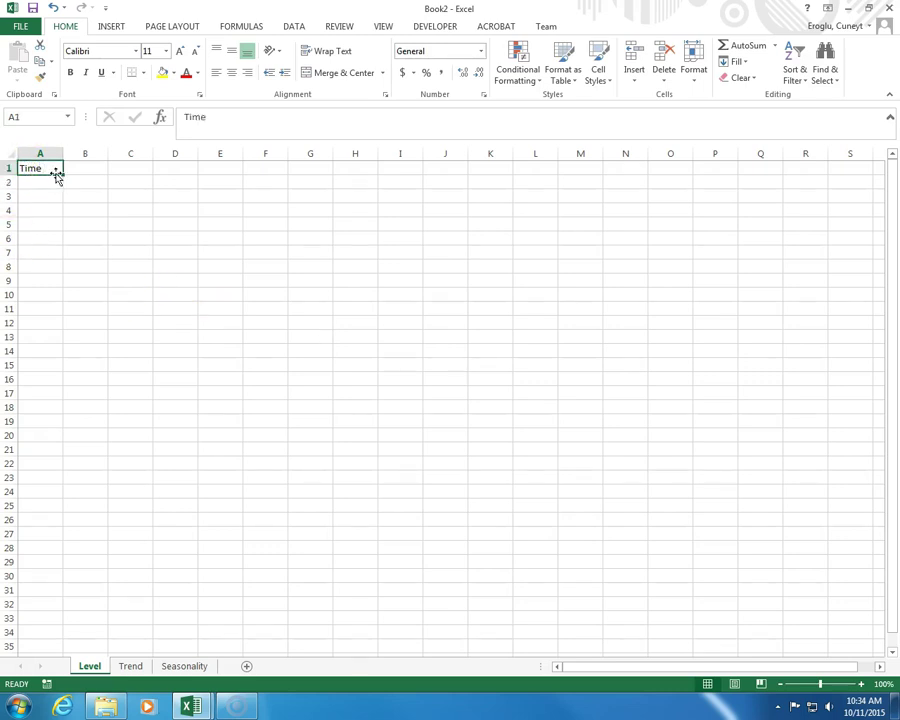
Step: Enter 1 and 2 below the Time header and extend the series down to 20 in A2:A21
click(45, 182)
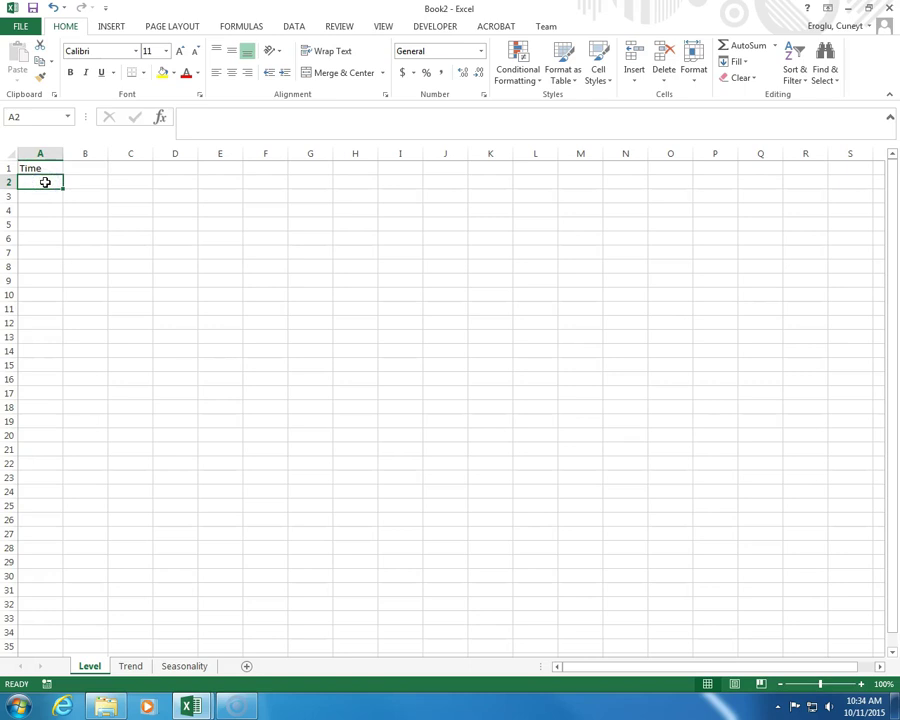
text(1)
click(46, 196)
text(2)
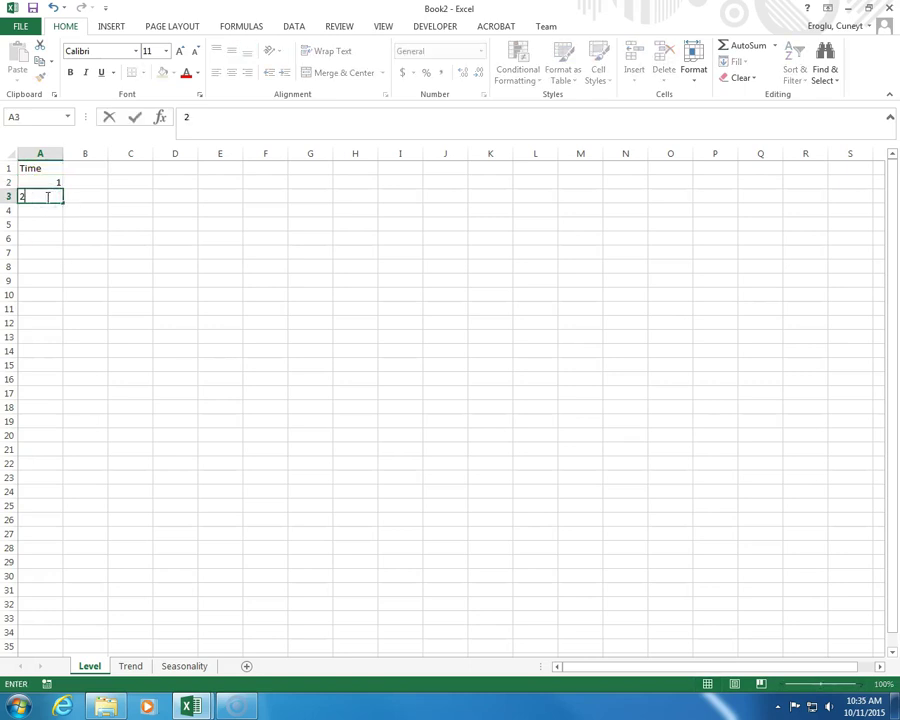
click(44, 220)
drag(33, 182, 32, 194)
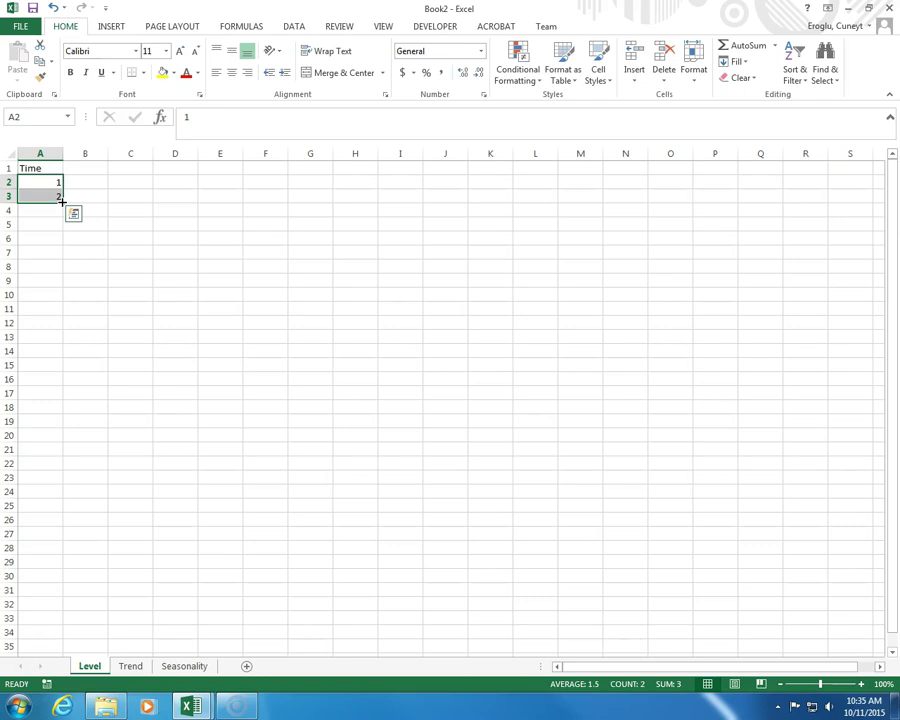
drag(61, 201, 58, 456)
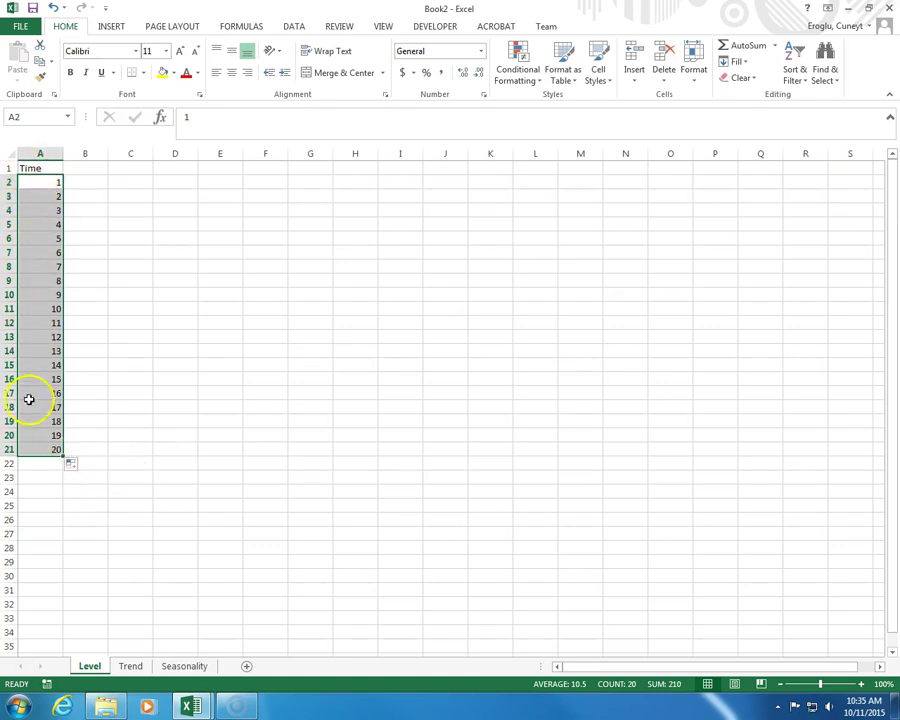
Step: Enter the header Level in B1 and fill B2:B21 with the constant value 30
click(86, 165)
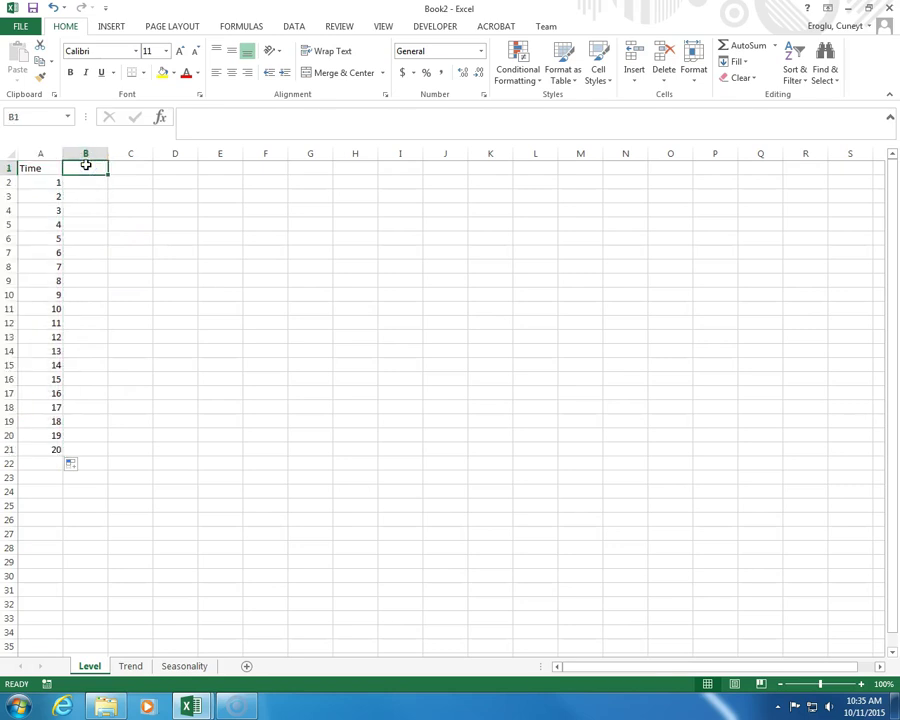
text(Level)
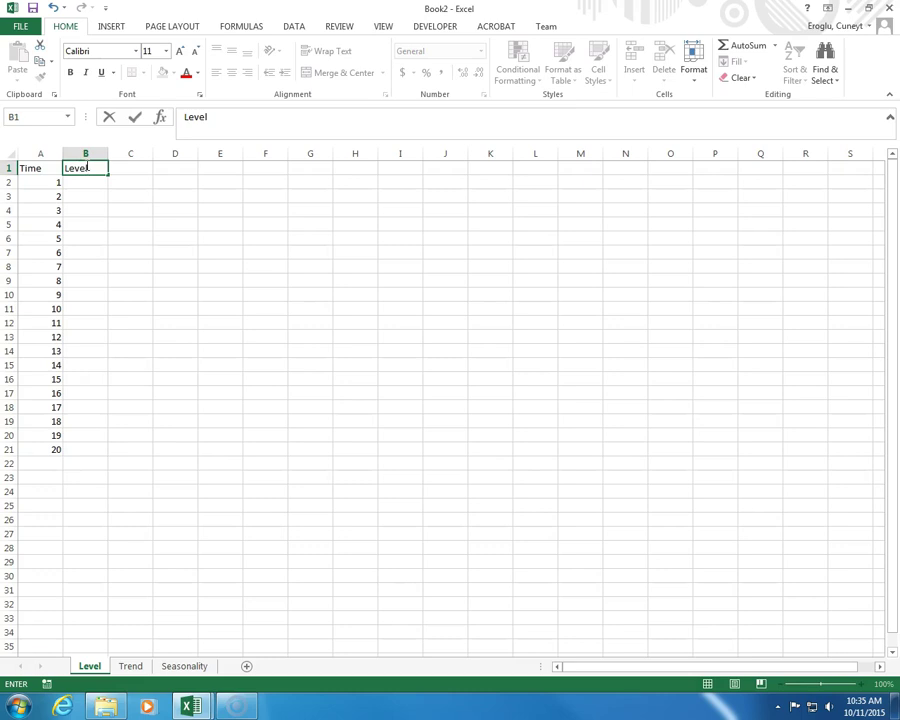
key(Return)
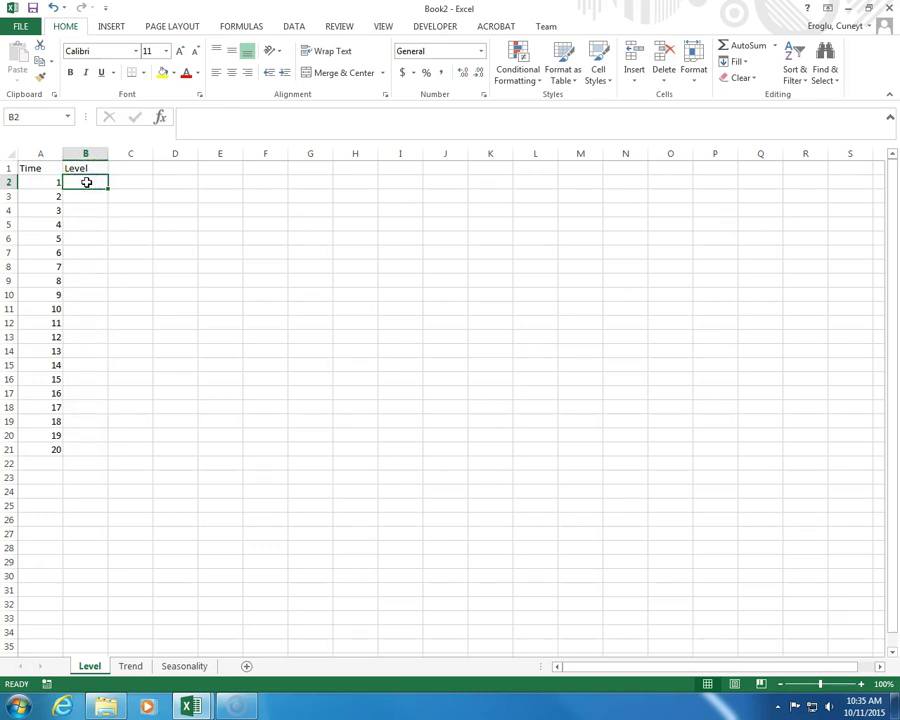
text(30)
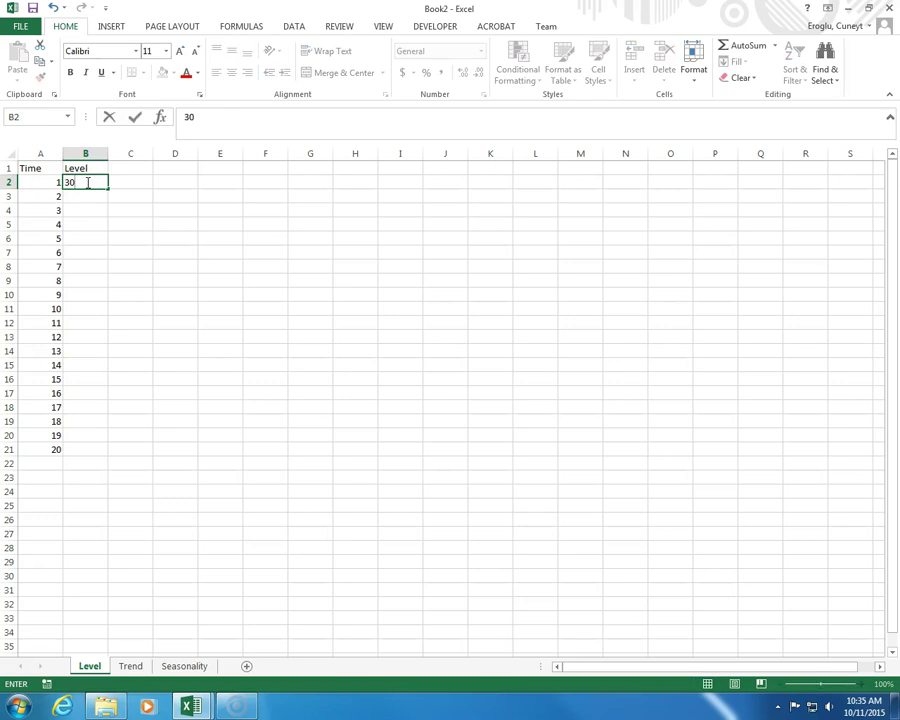
key(Return)
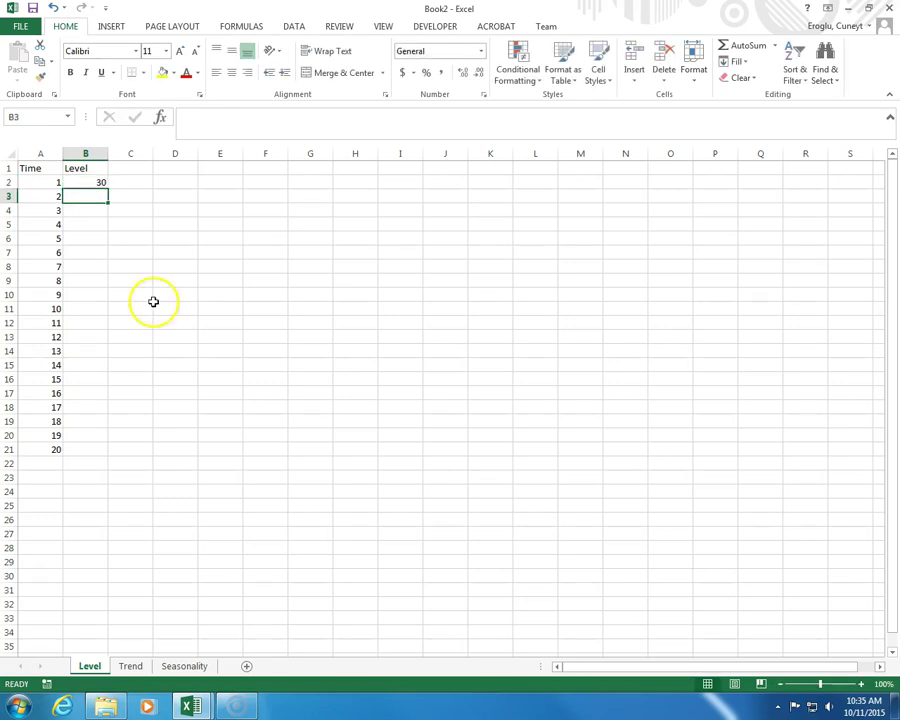
click(78, 181)
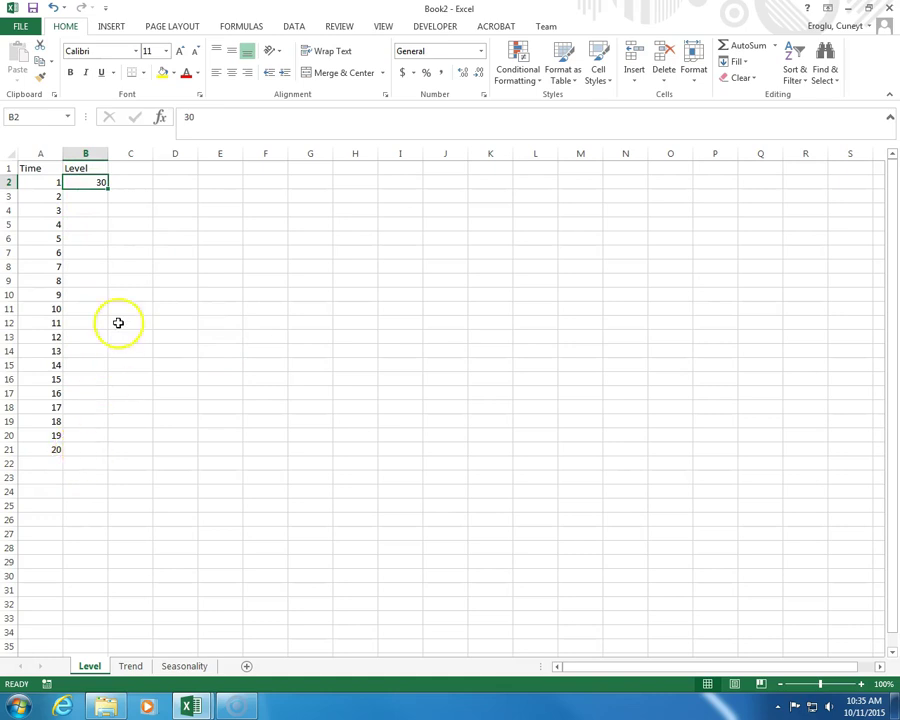
double_click(107, 189)
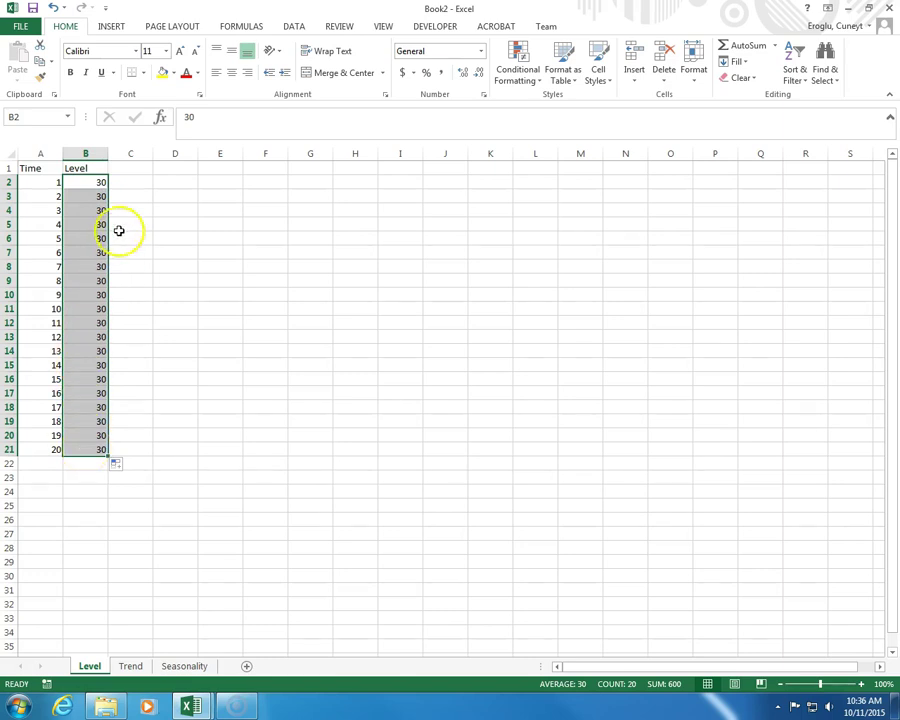
Step: Enter the header Error in C1 and the formula =RANDBETWEEN(-4,4) in C2
click(130, 169)
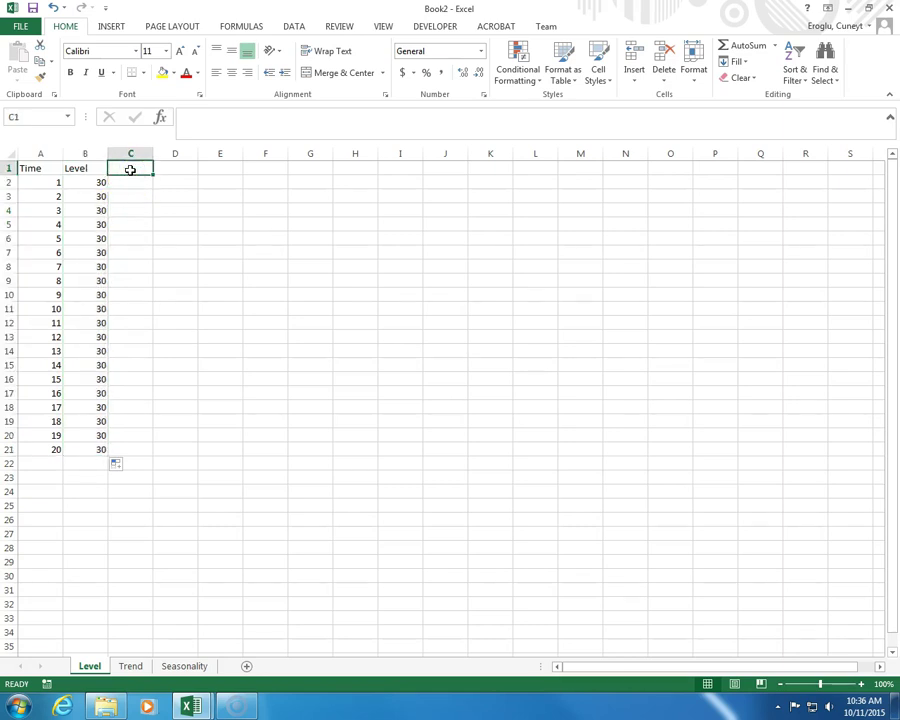
text(Error)
key(Return)
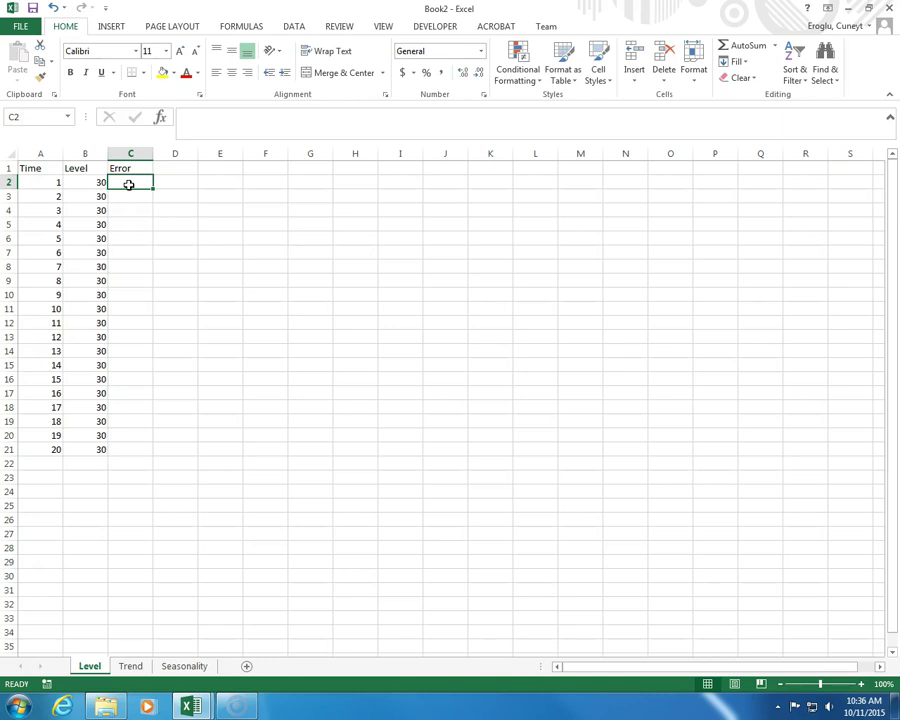
text(=)
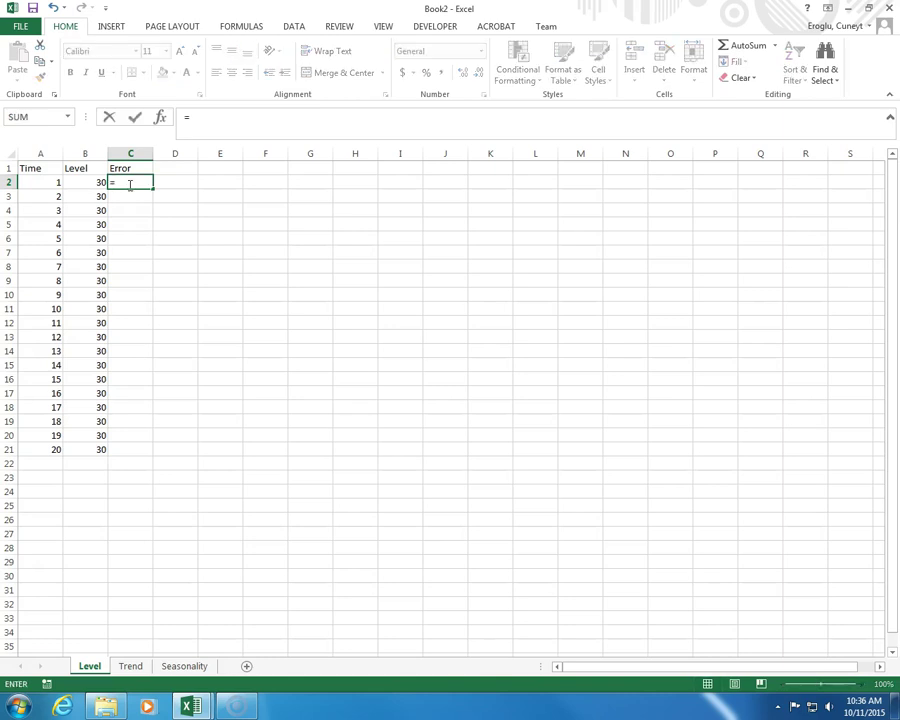
text(randbetween()
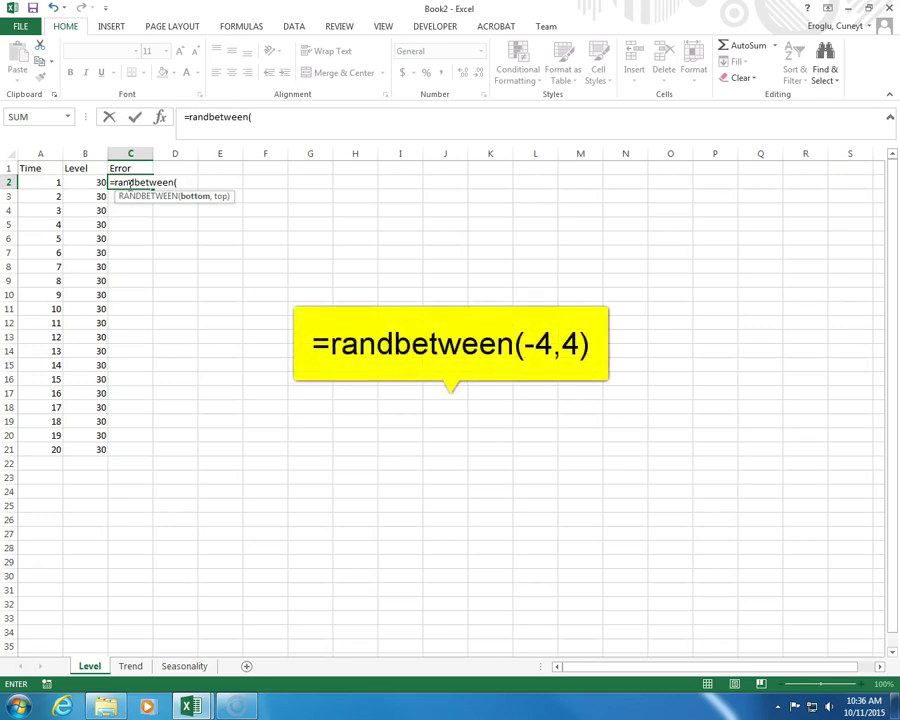
text(-4,4))
key(Return)
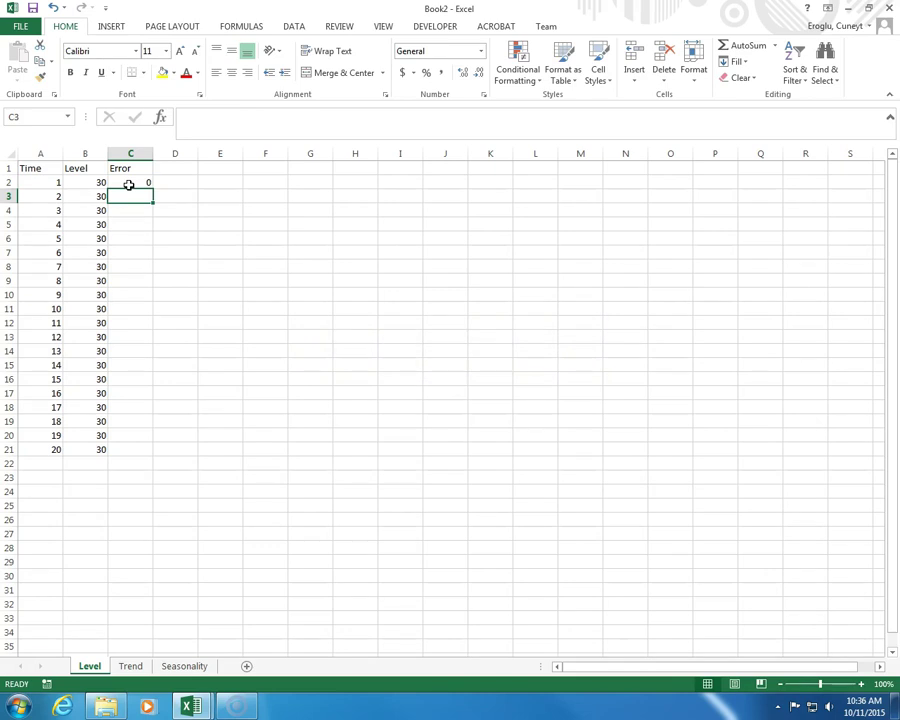
click(129, 184)
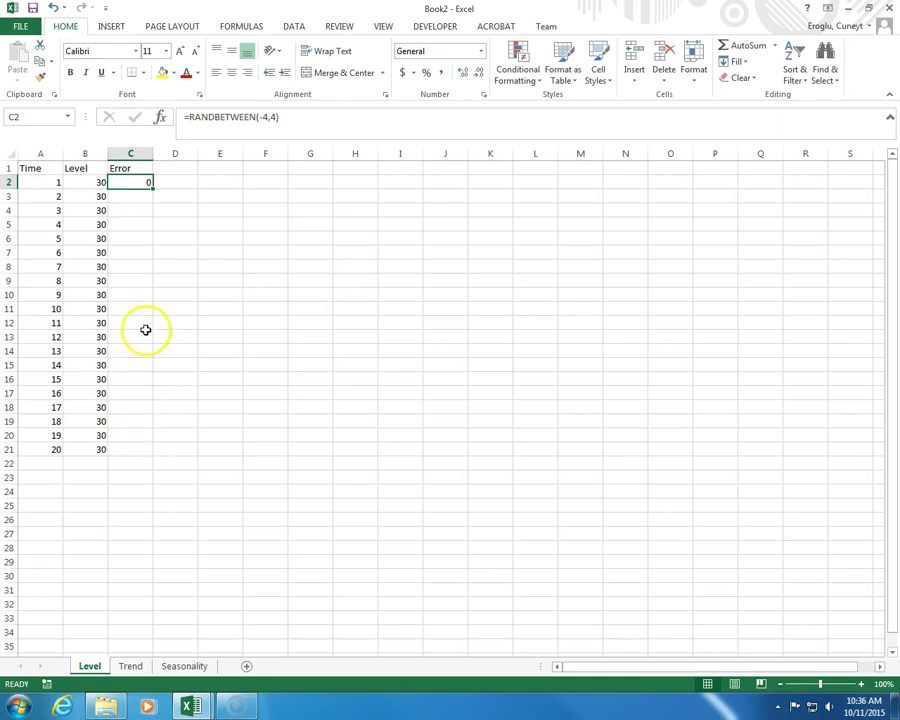
Step: Fill the random error formula from C2 down to C21 and check the copied formula in several Error cells
double_click(152, 187)
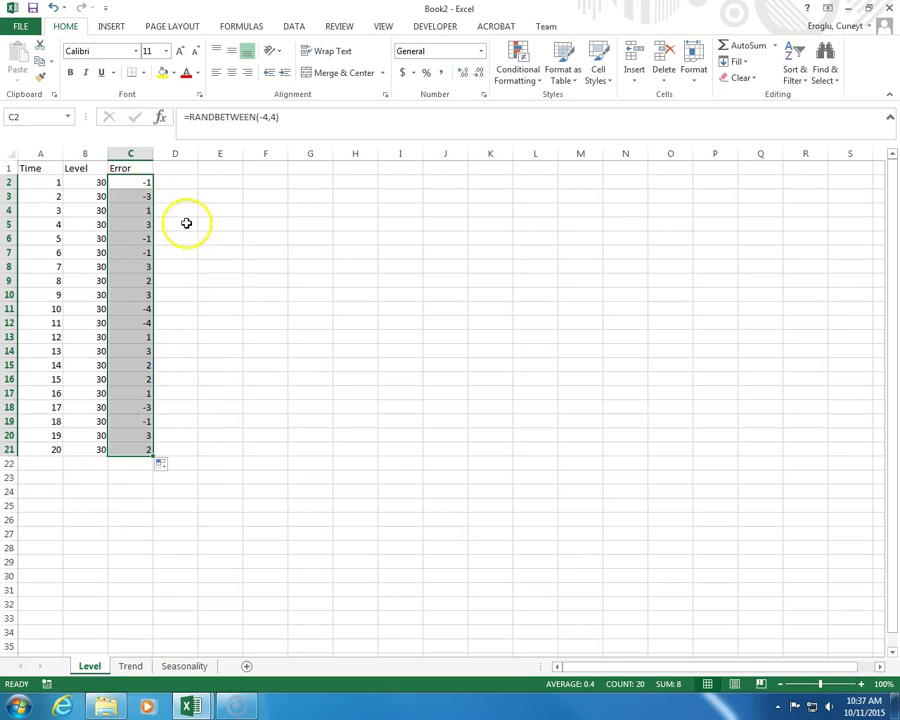
click(126, 167)
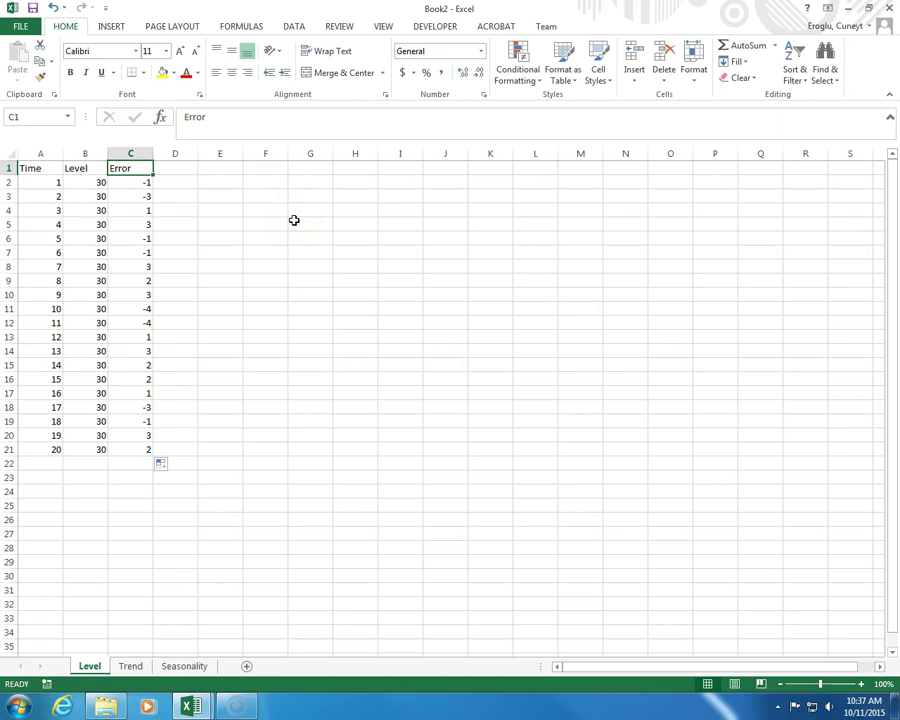
click(128, 182)
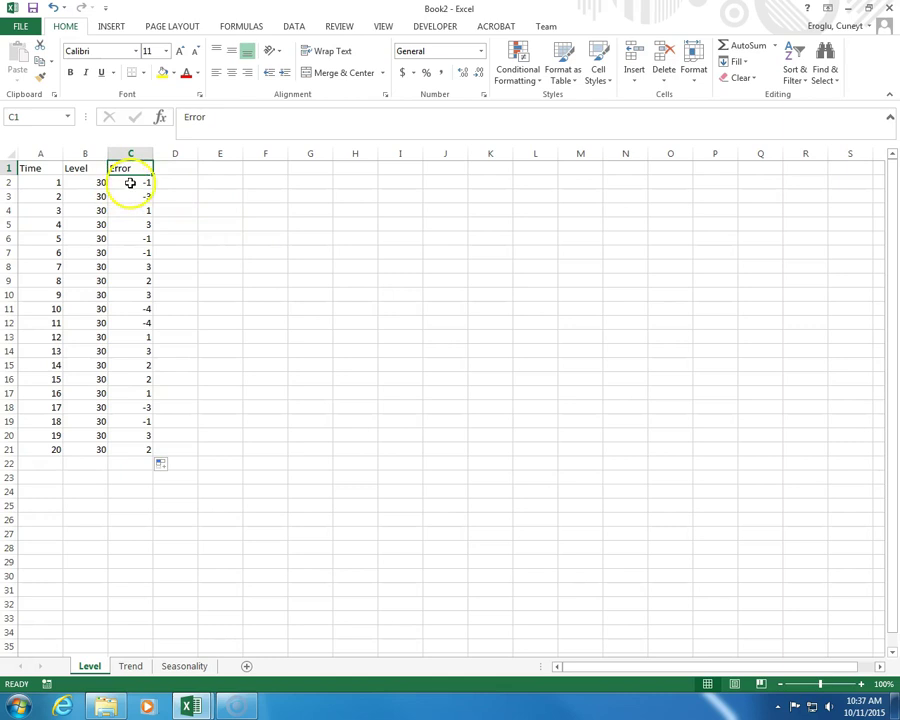
click(129, 200)
click(128, 222)
click(128, 252)
click(129, 281)
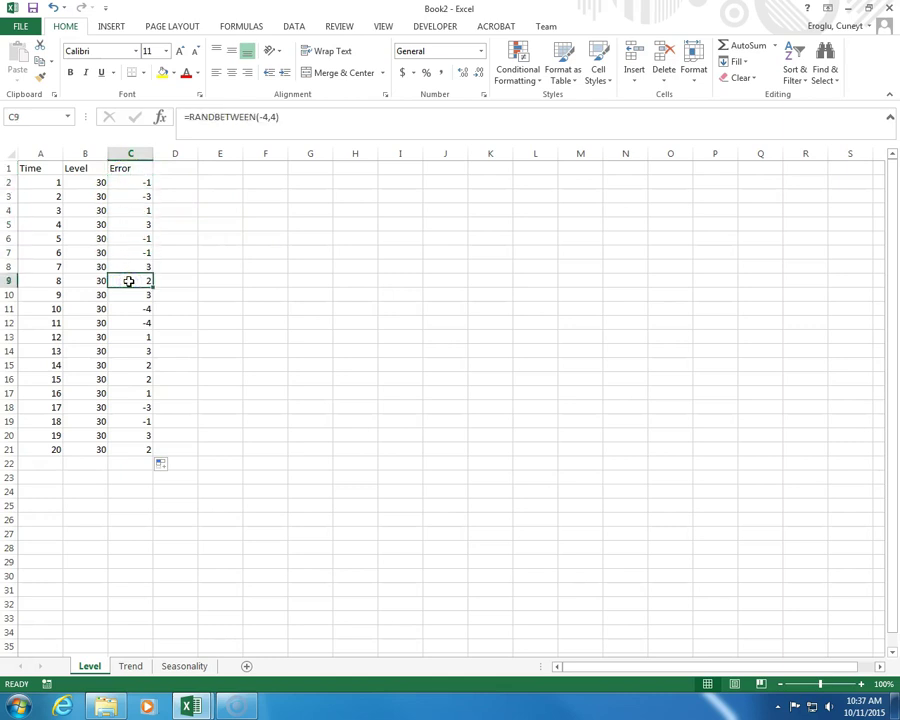
Step: Recalculate the worksheet several times to generate new random values in the Error column
click(143, 273)
key(F9)
key(F9)
key(F9)
key(F9)
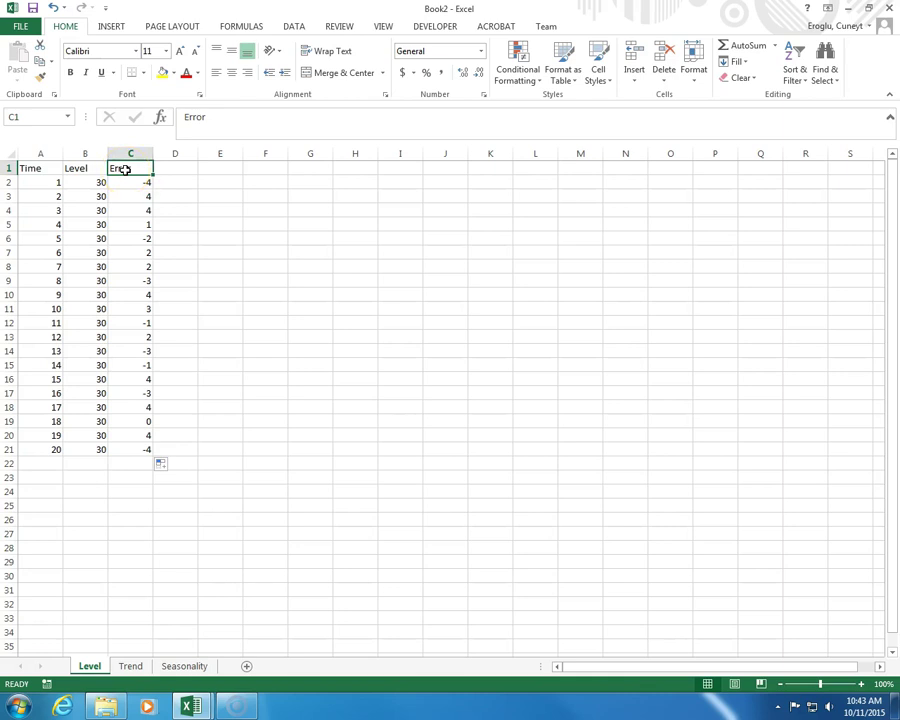
Step: Copy the Error column C1:C21 and paste it as values only into column D starting at D1
drag(125, 170, 140, 449)
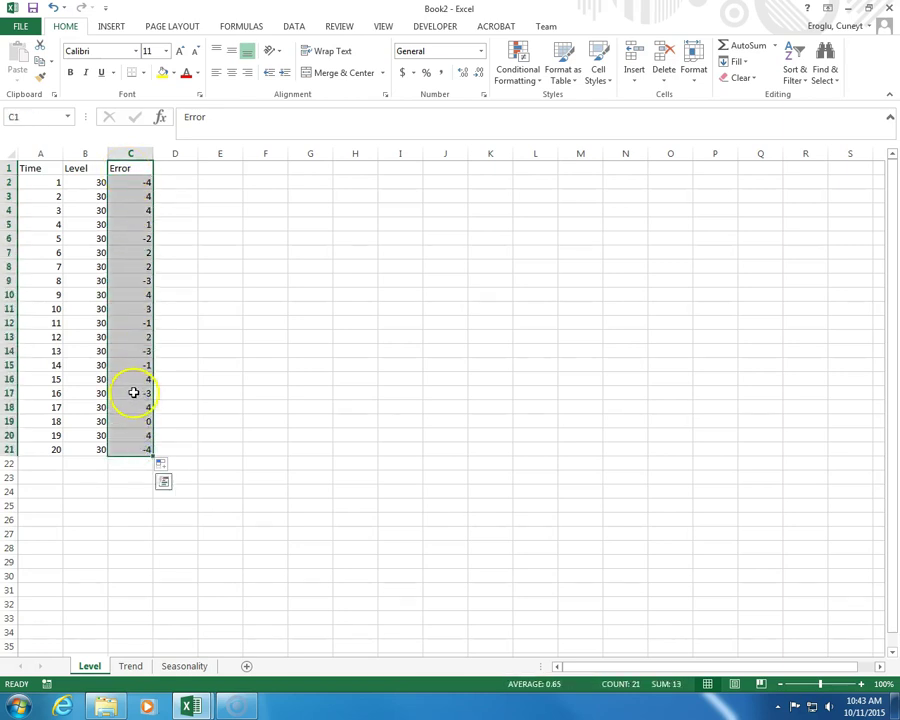
right_click(133, 393)
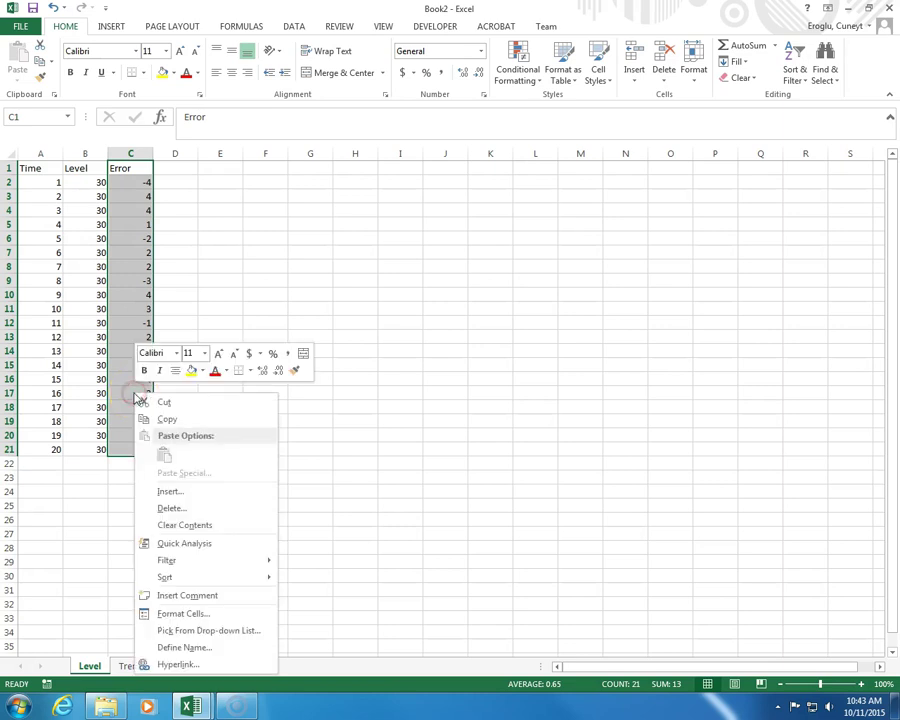
click(168, 419)
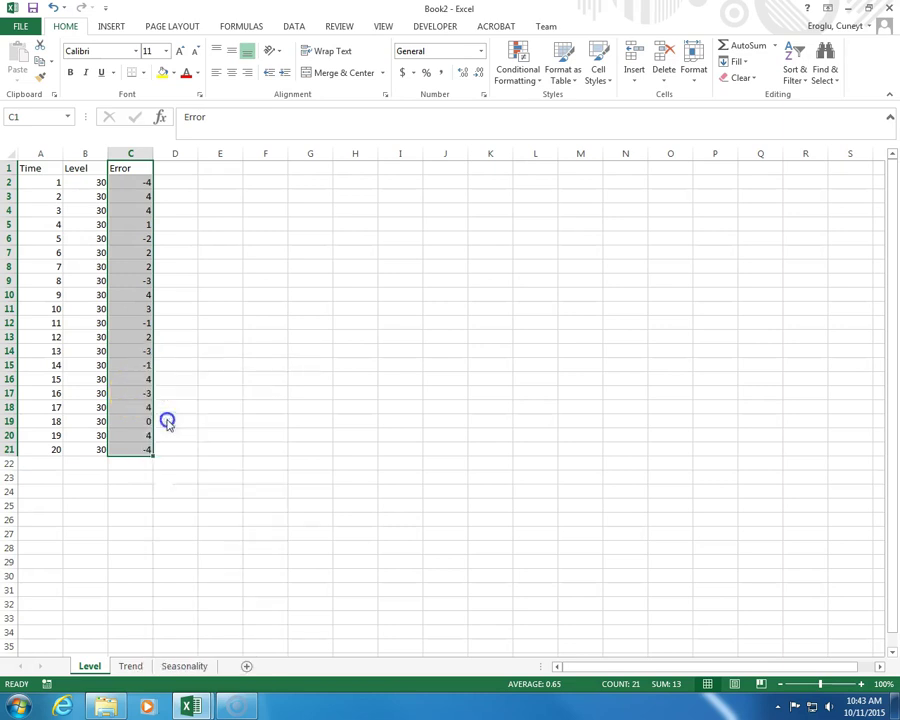
click(180, 171)
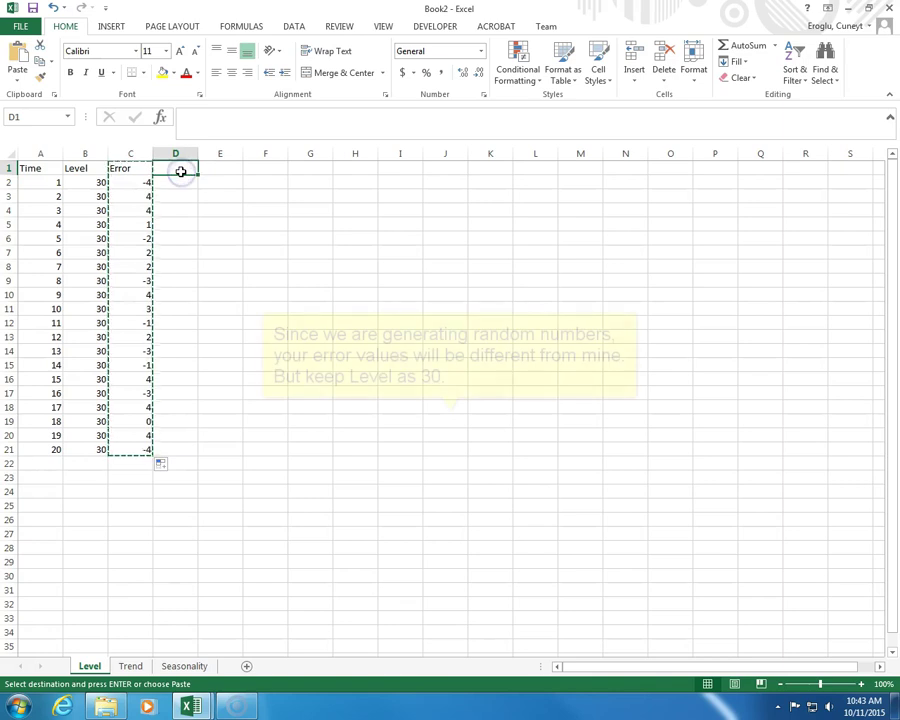
right_click(176, 168)
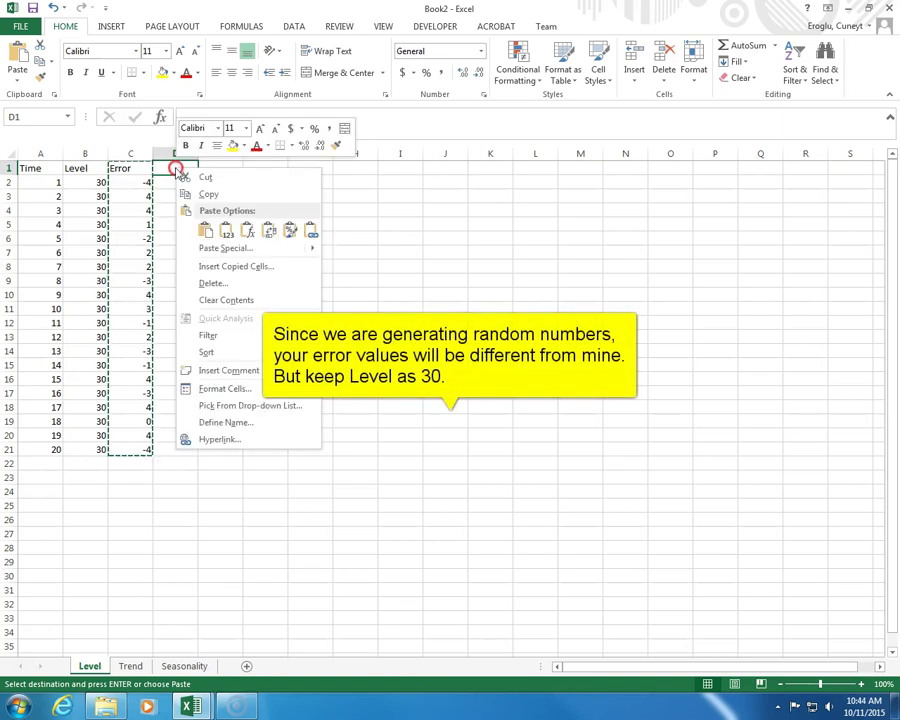
click(228, 233)
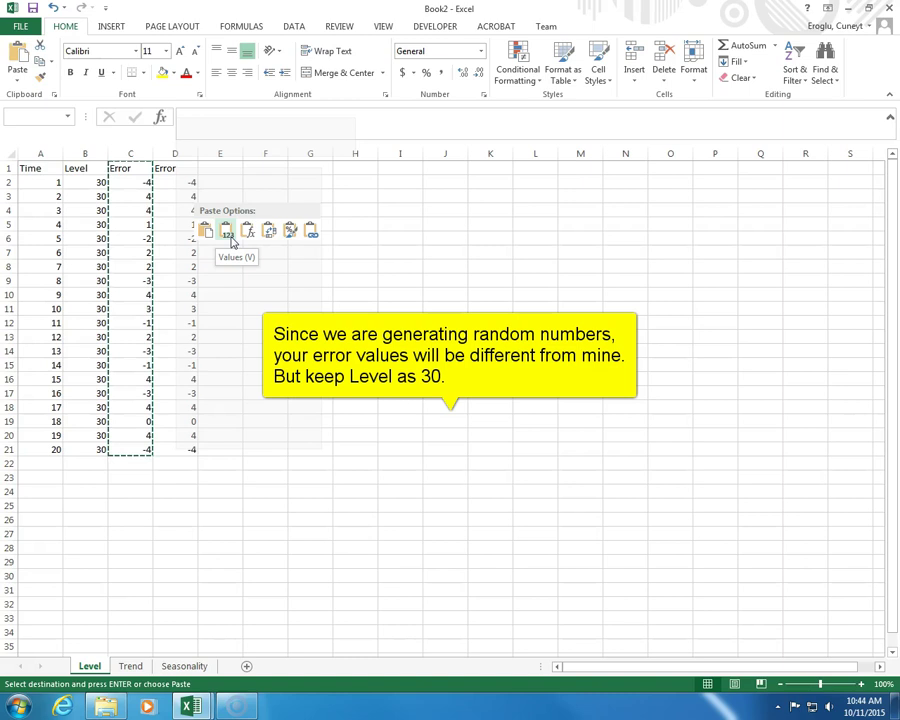
click(184, 227)
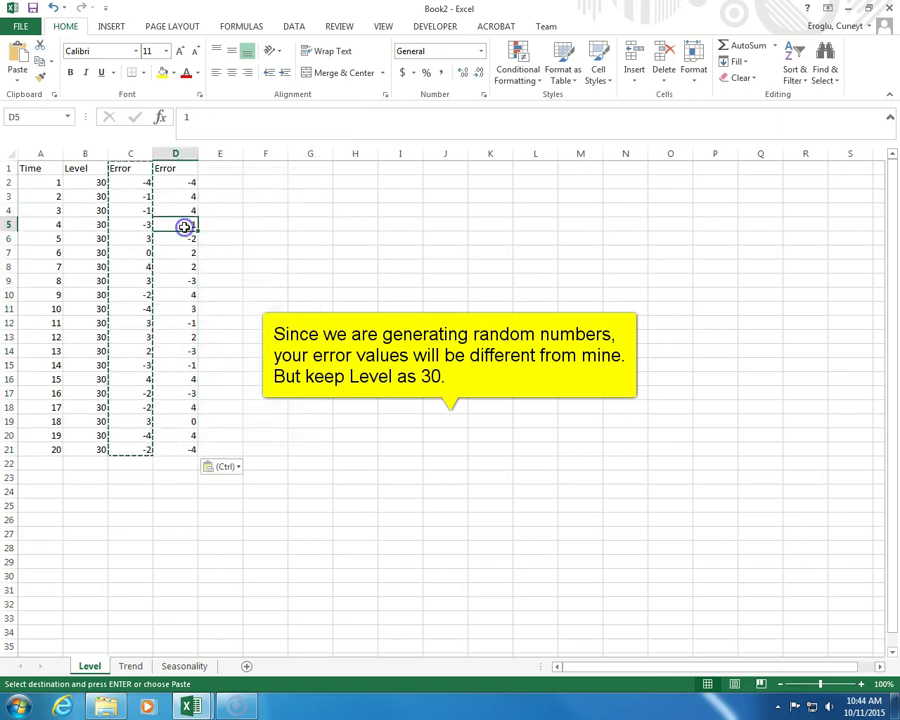
key(Escape)
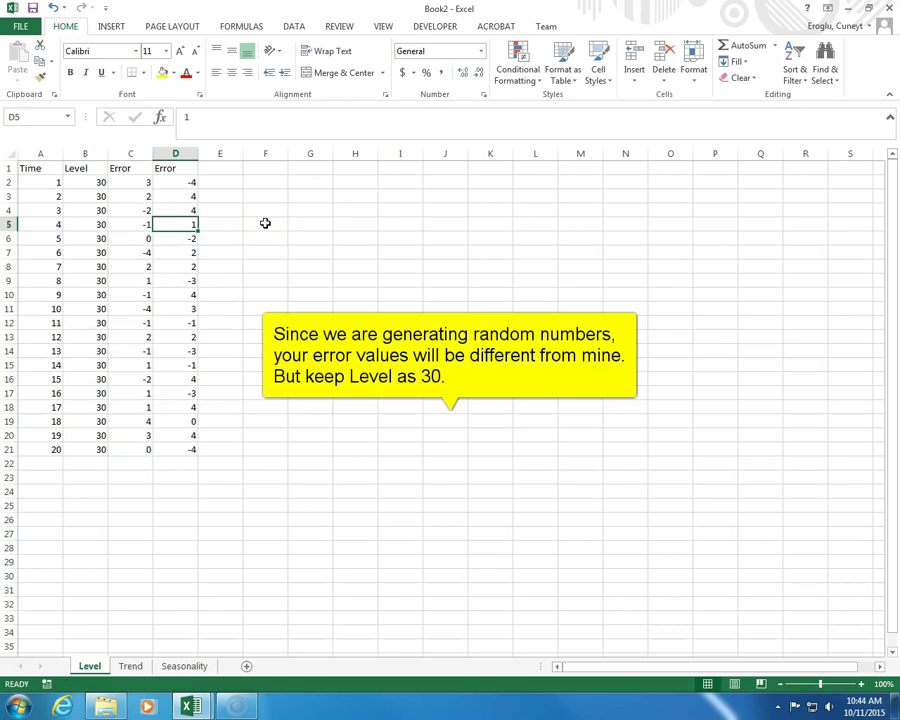
Step: Recalculate the worksheet repeatedly to compare the formula errors in C2:C21 with the pasted values in column D
drag(130, 181, 137, 444)
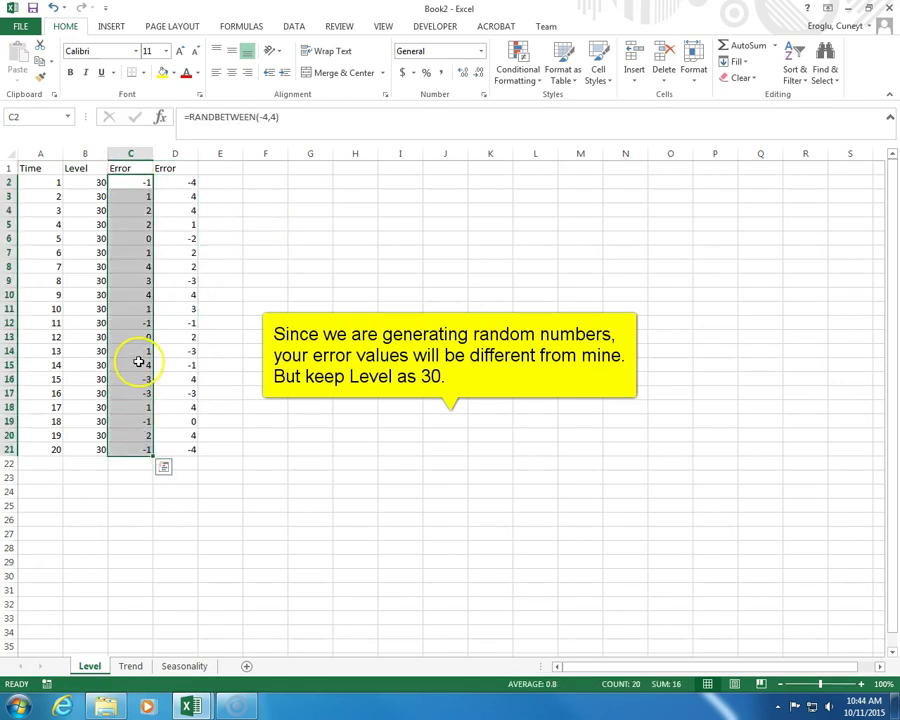
key(F9)
key(F9)
key(F9)
key(F9)
key(F9)
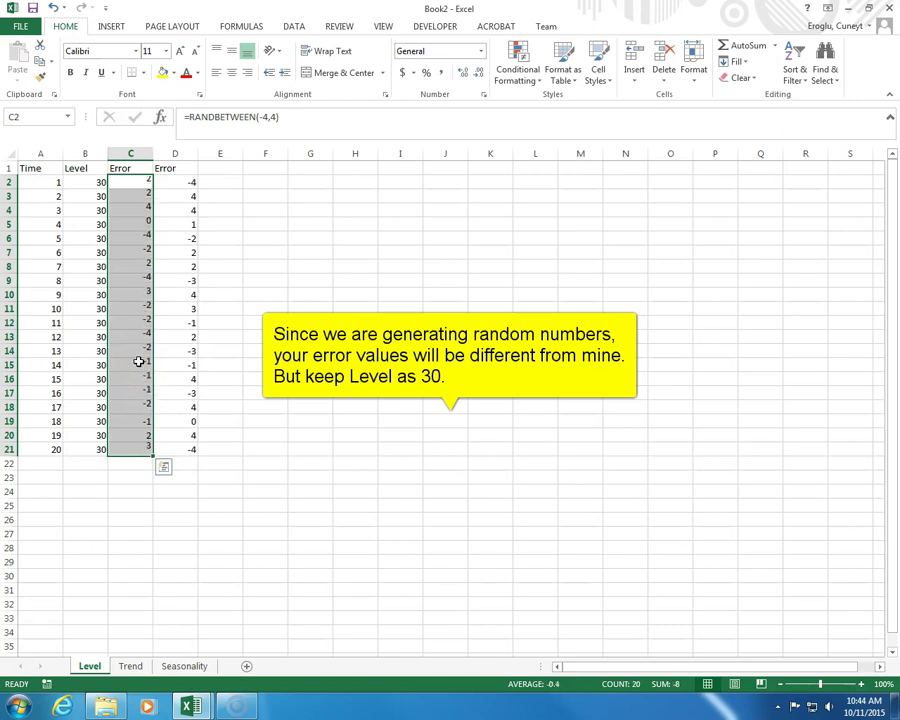
drag(172, 168, 186, 450)
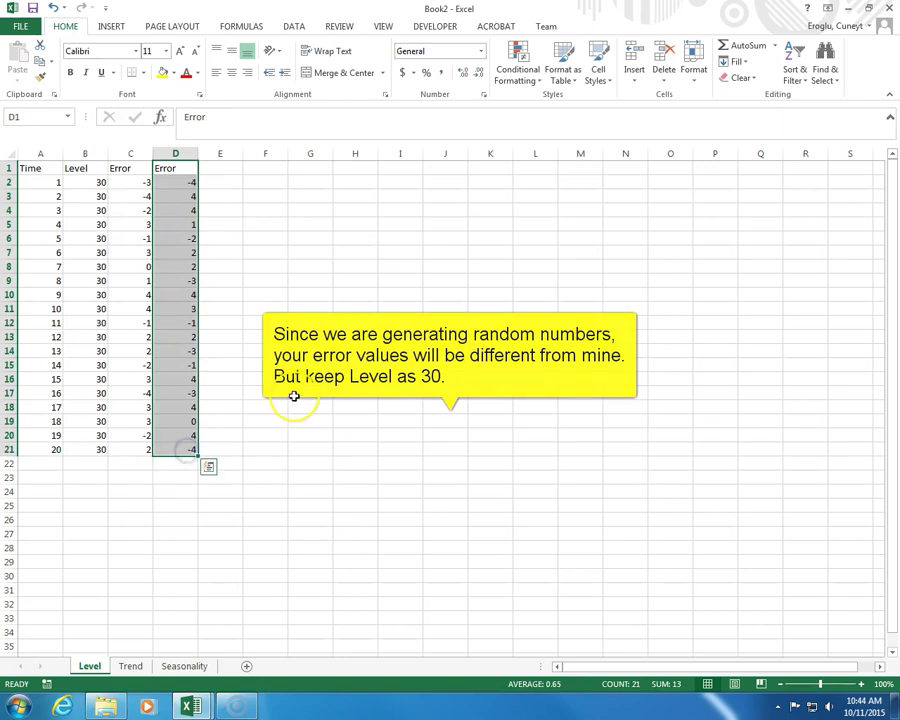
mouse_move(178, 182)
mouse_down()
mouse_move(182, 346)
mouse_move(190, 306)
mouse_move(173, 184)
mouse_up()
click(172, 196)
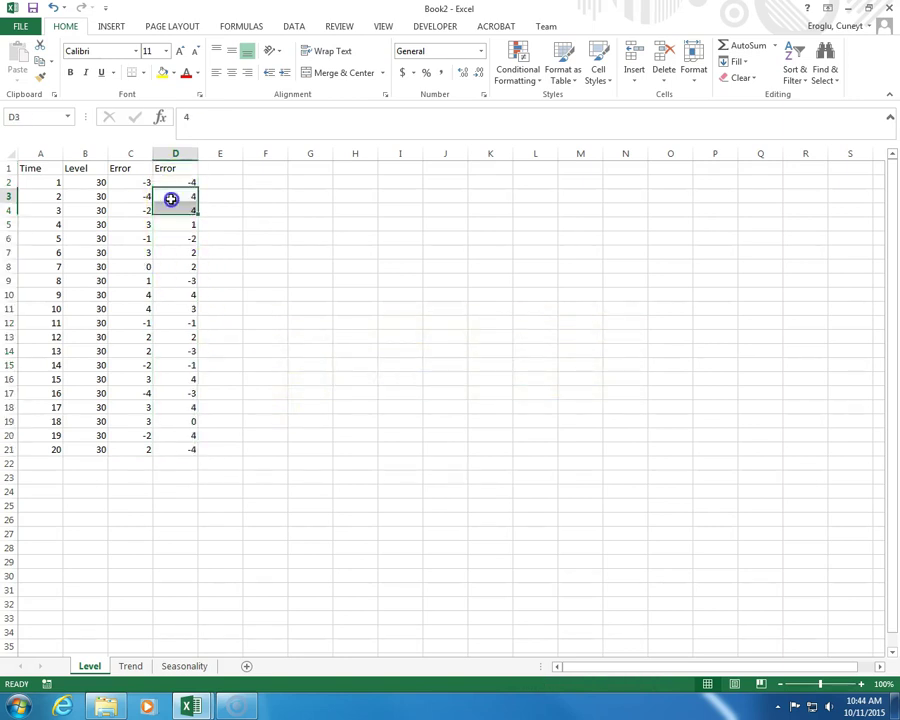
Step: Delete column C with the random formulas, keeping only the Error column of fixed values
right_click(129, 153)
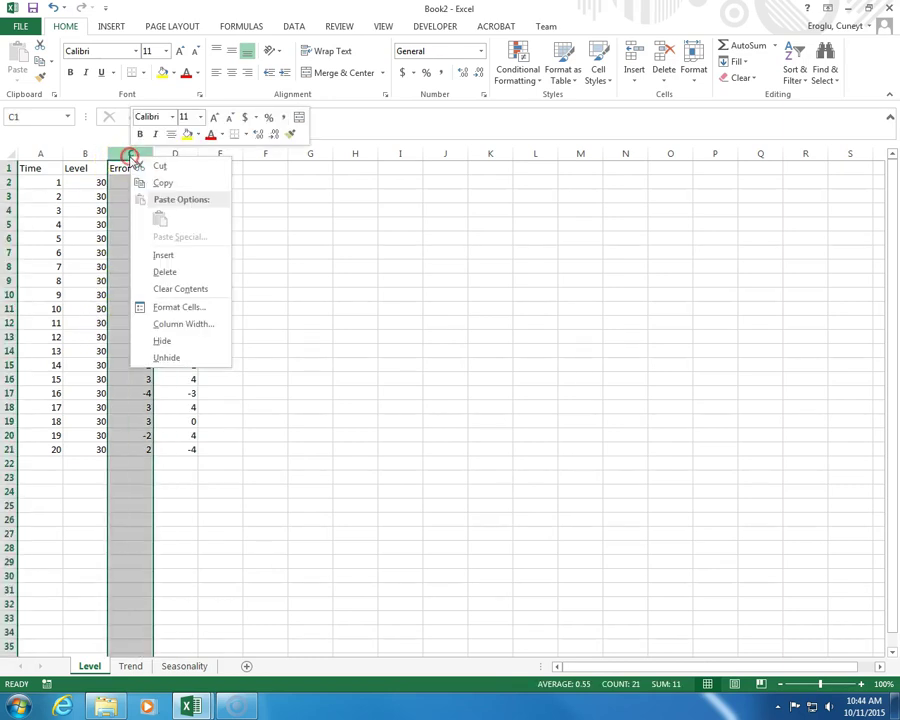
click(174, 274)
click(146, 266)
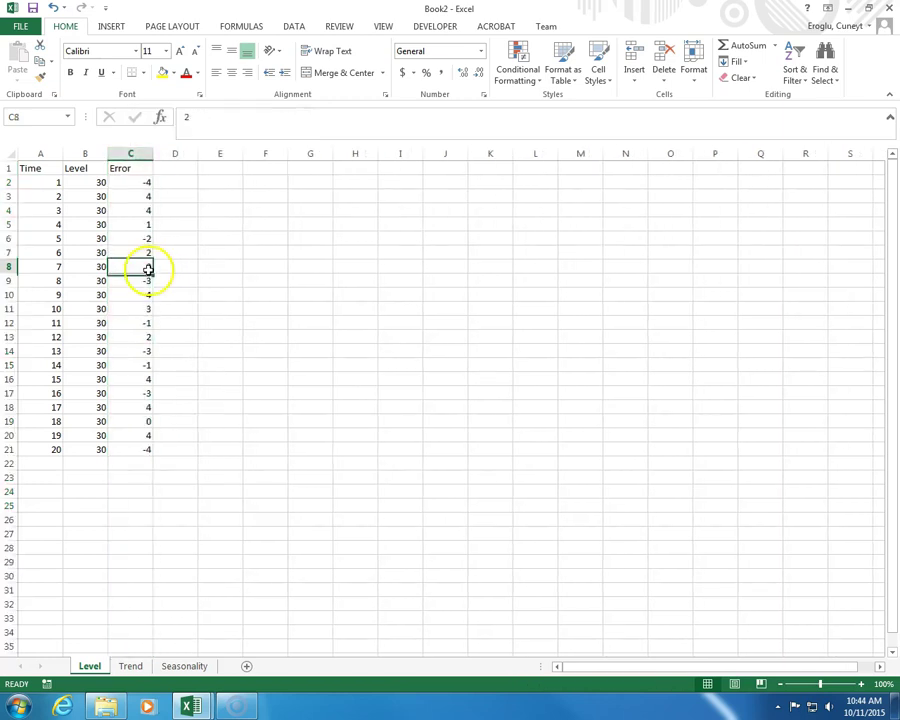
Step: Review the Level and Error values and enter the column header Demand in cell D1
drag(82, 183, 85, 449)
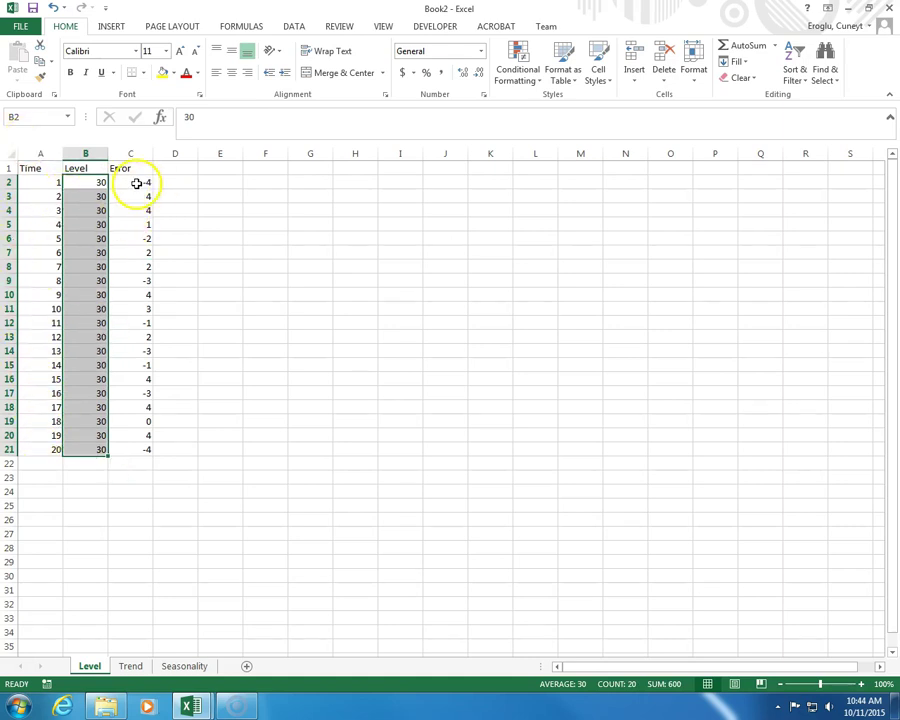
drag(137, 183, 139, 456)
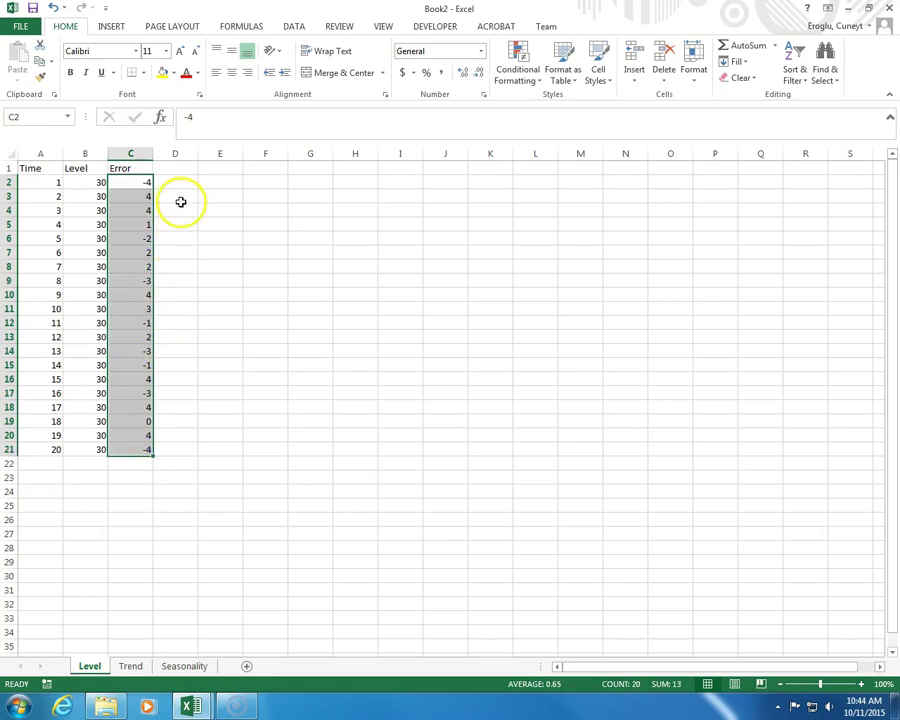
click(184, 168)
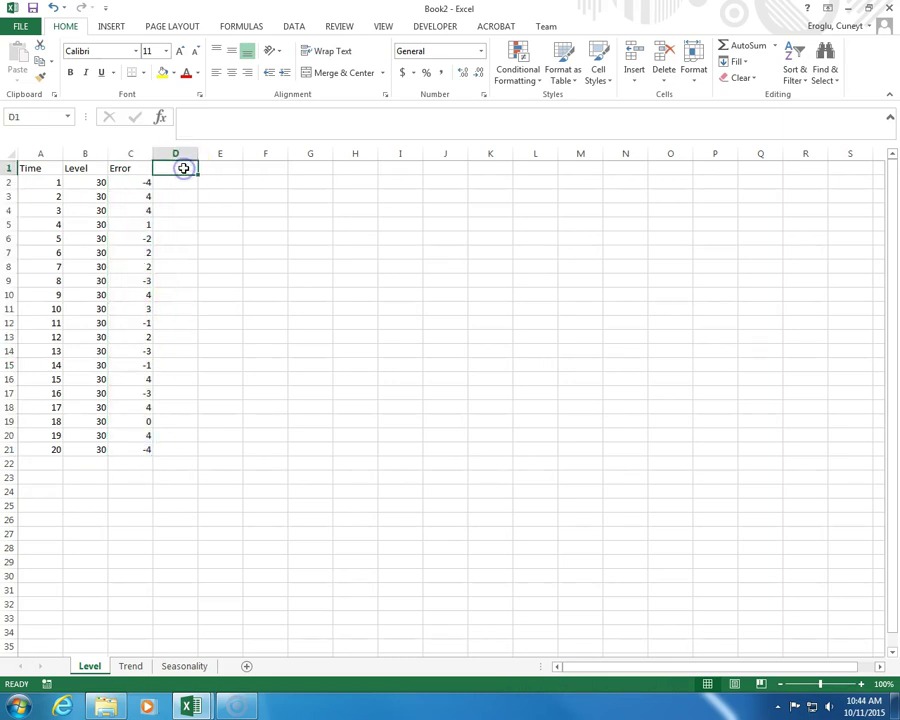
text(Demand)
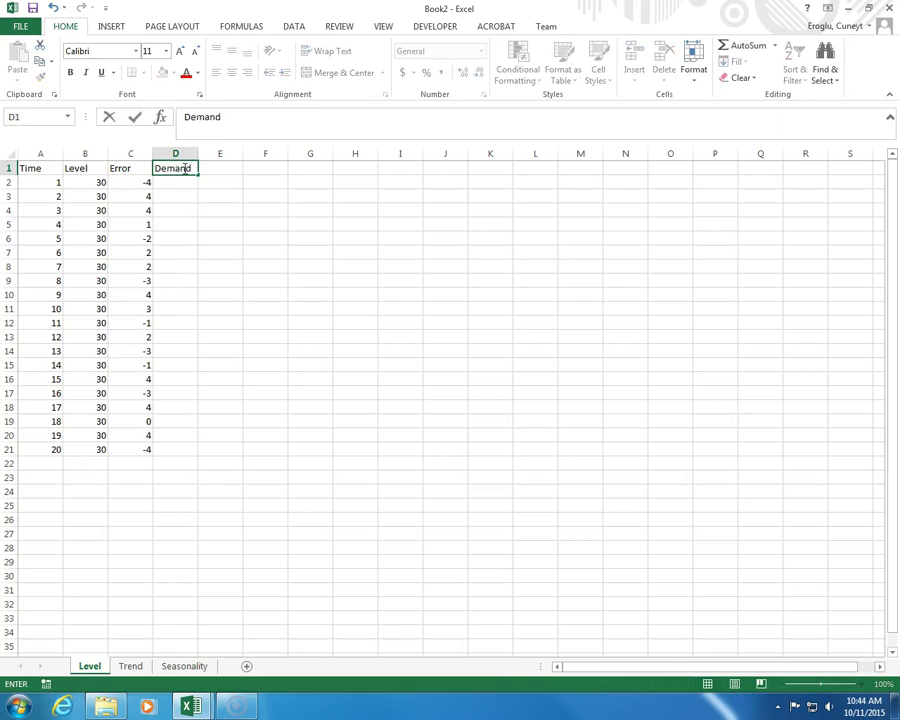
key(Return)
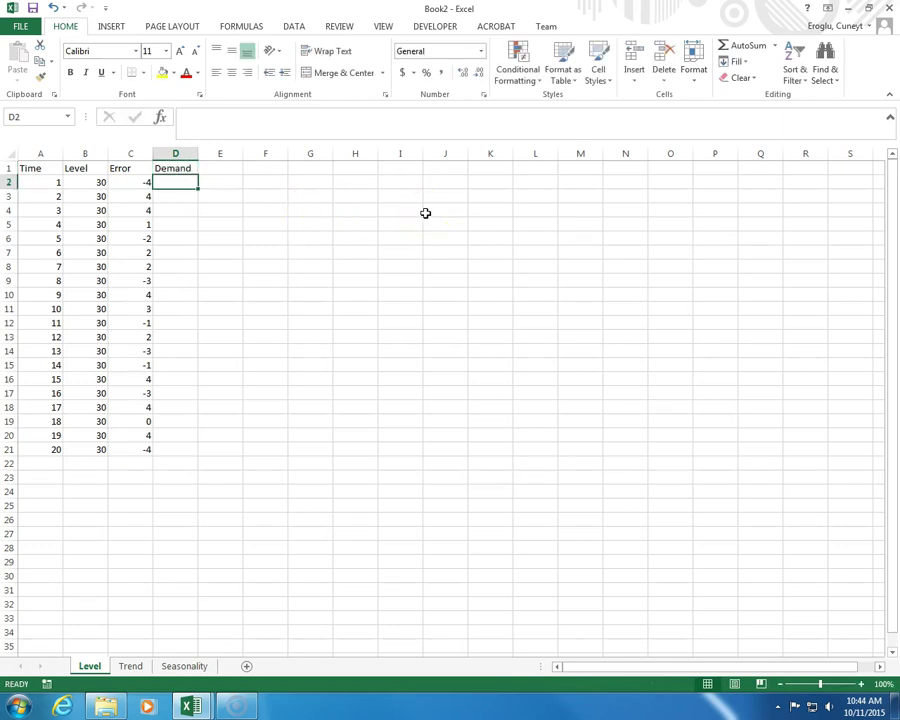
Step: Enter the formula =B2+C2 in D2 to add level and error, and fill it down to D21
text(=)
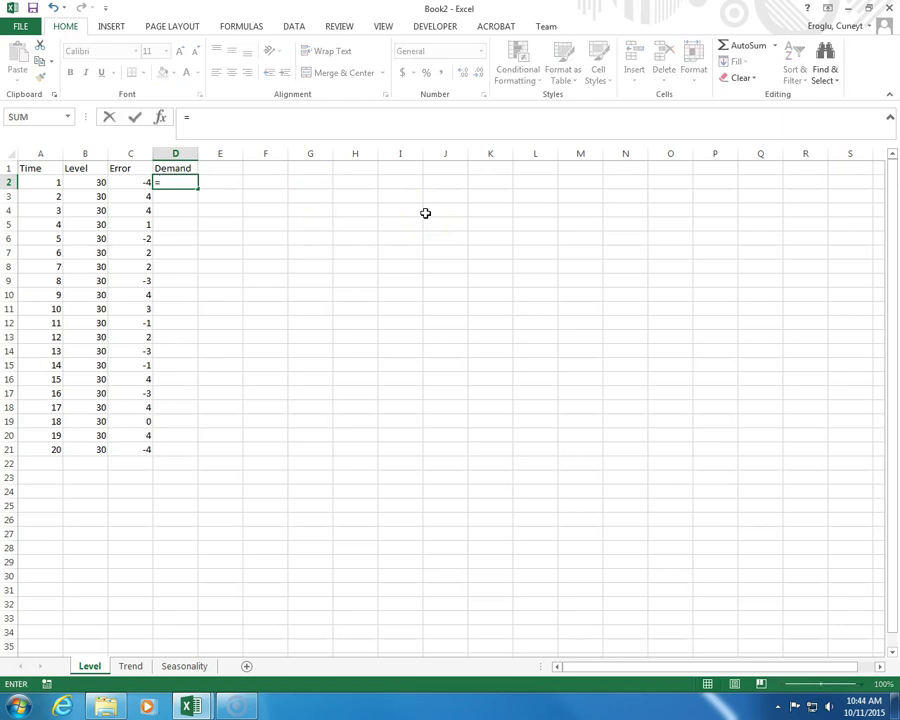
click(83, 181)
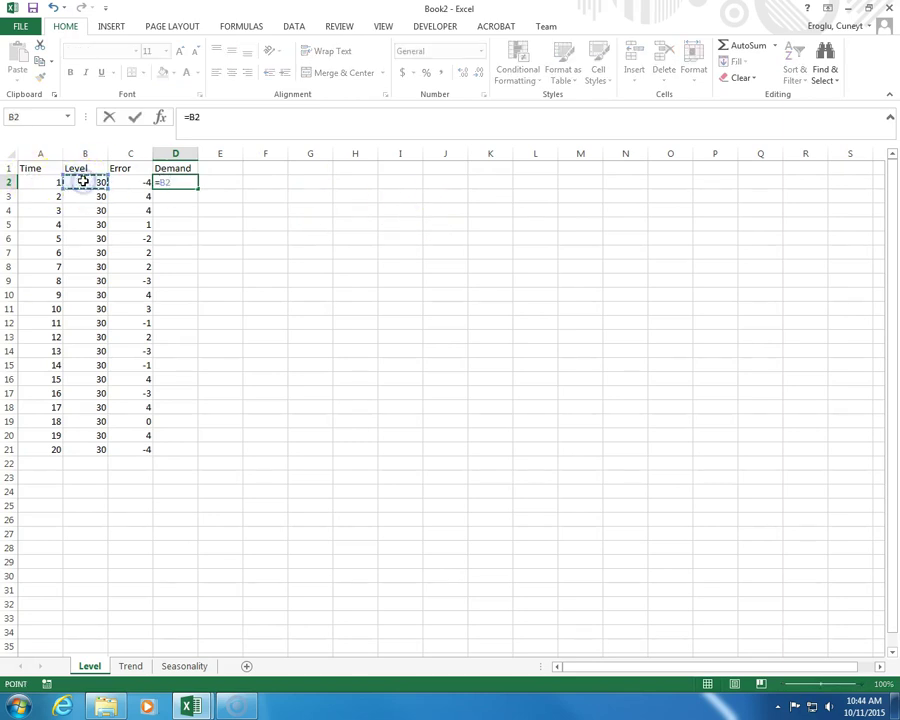
text(+)
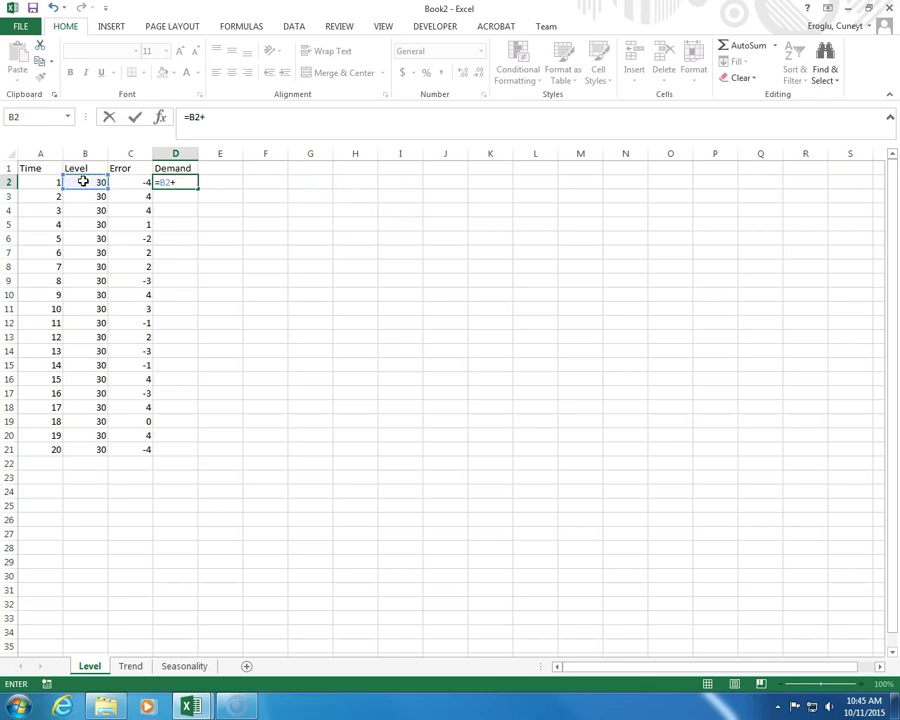
click(126, 182)
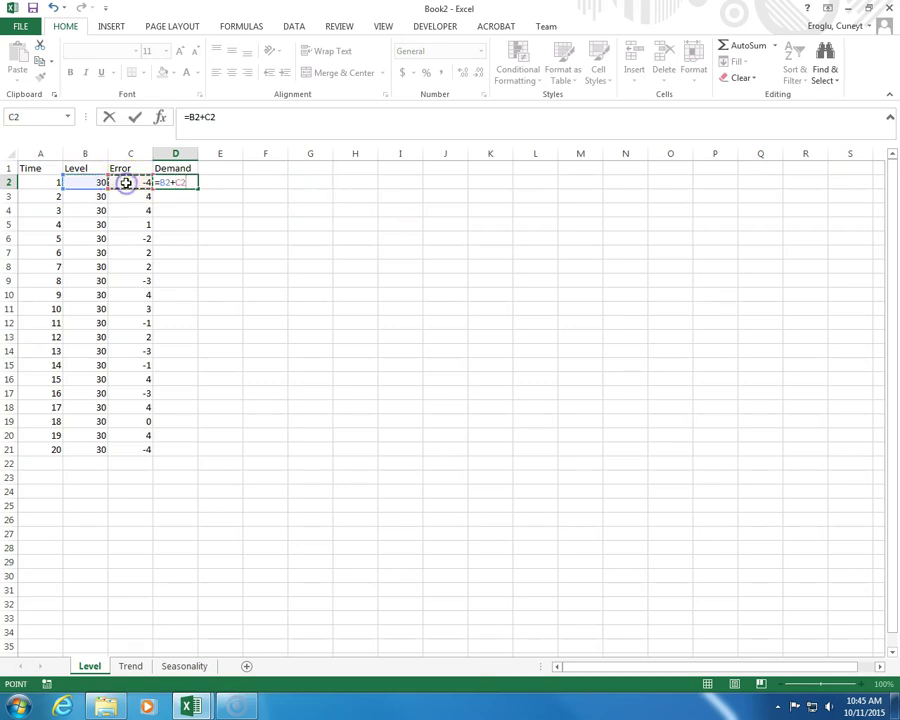
key(Return)
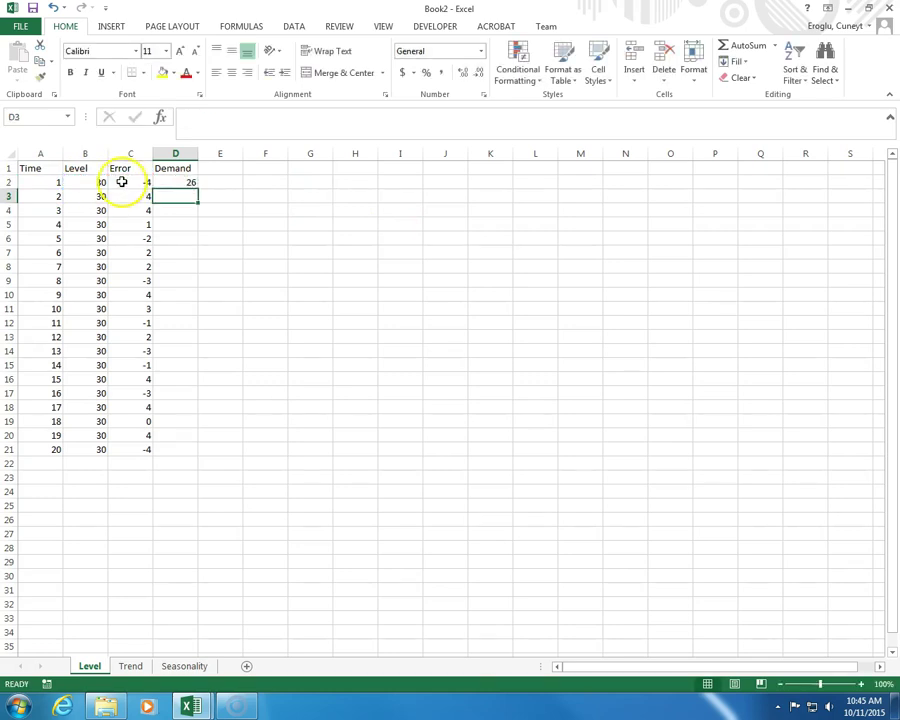
click(170, 182)
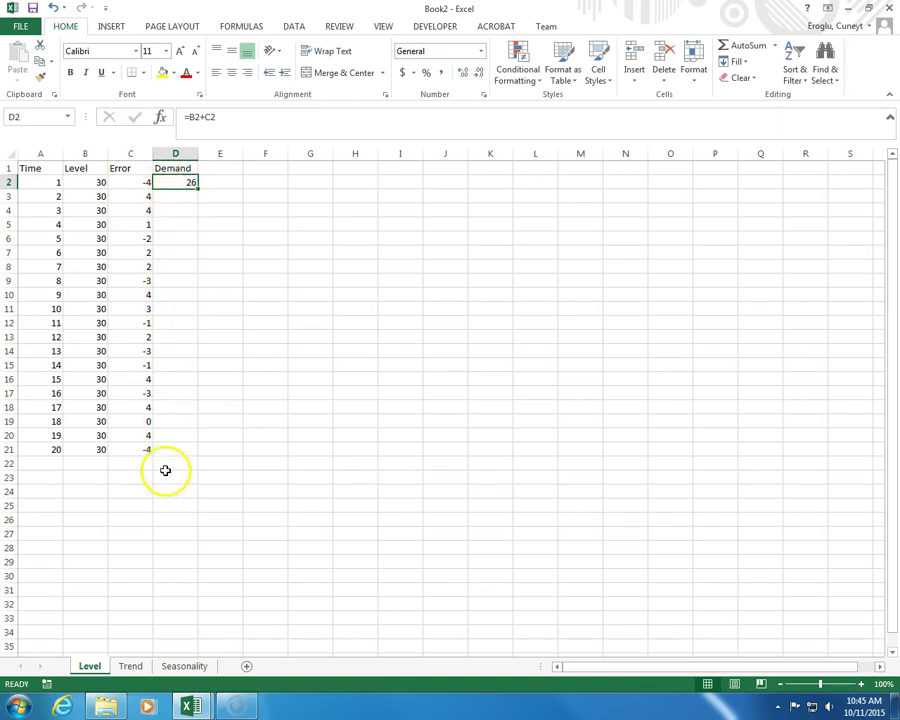
double_click(198, 189)
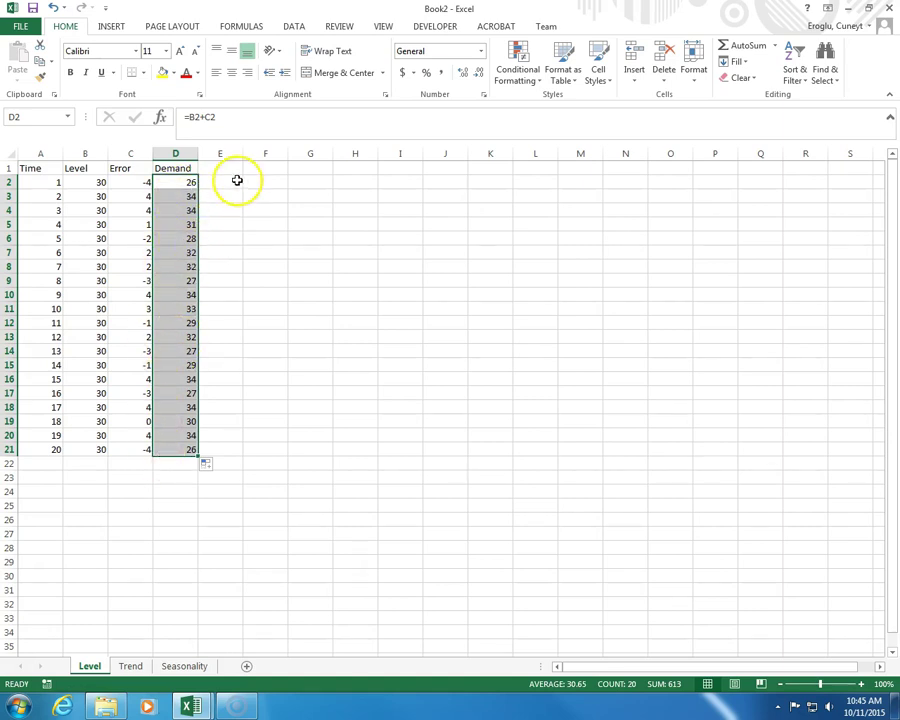
Step: Chart the Demand column D1:D21 as a scatter with straight lines and markers, and place the chart just beside the data
click(184, 169)
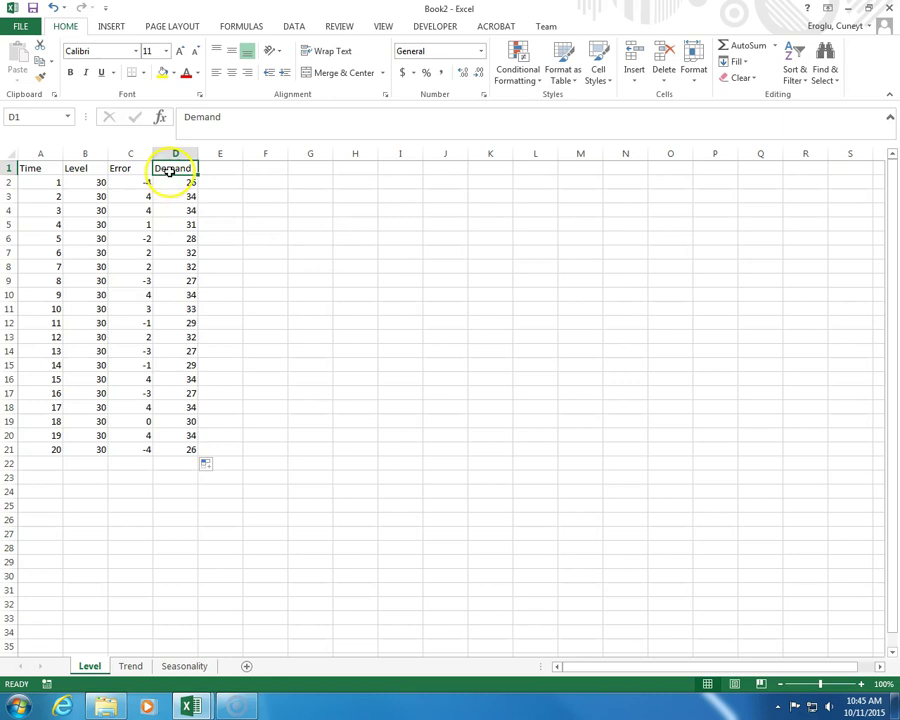
drag(173, 169, 158, 451)
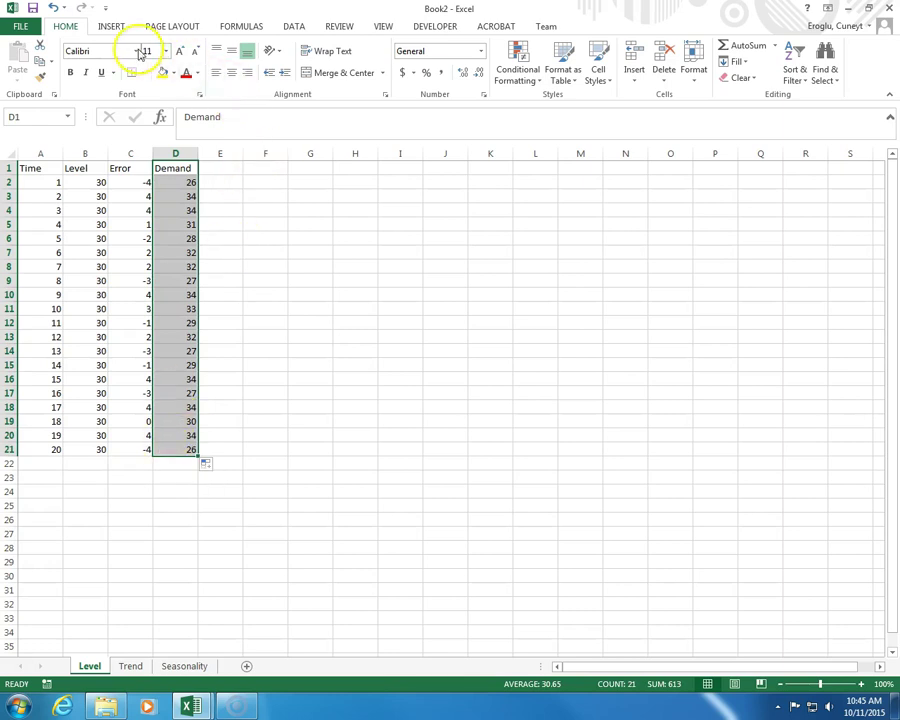
click(112, 28)
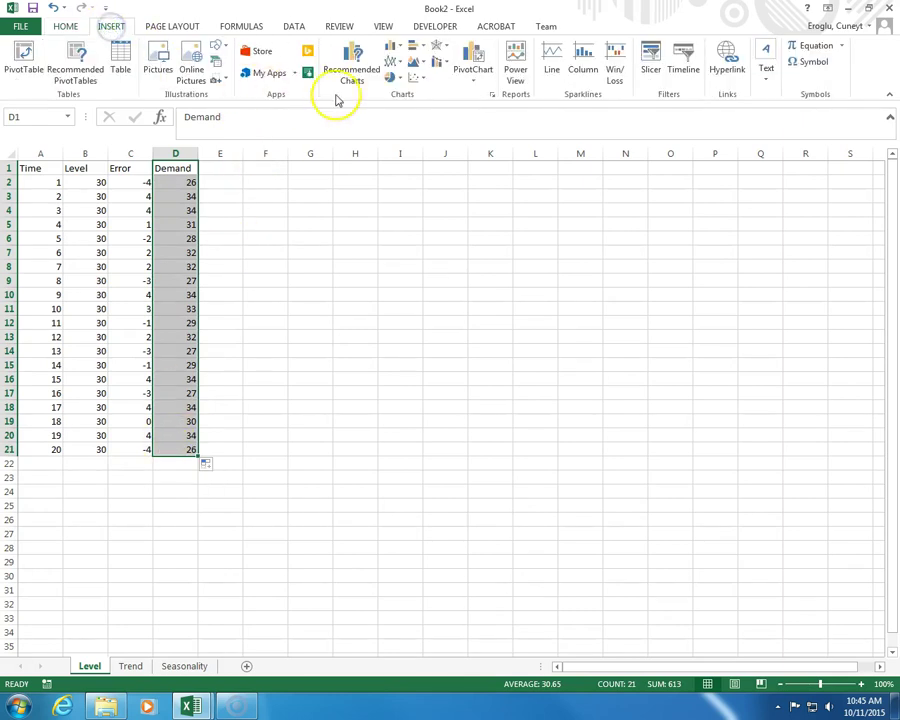
click(419, 80)
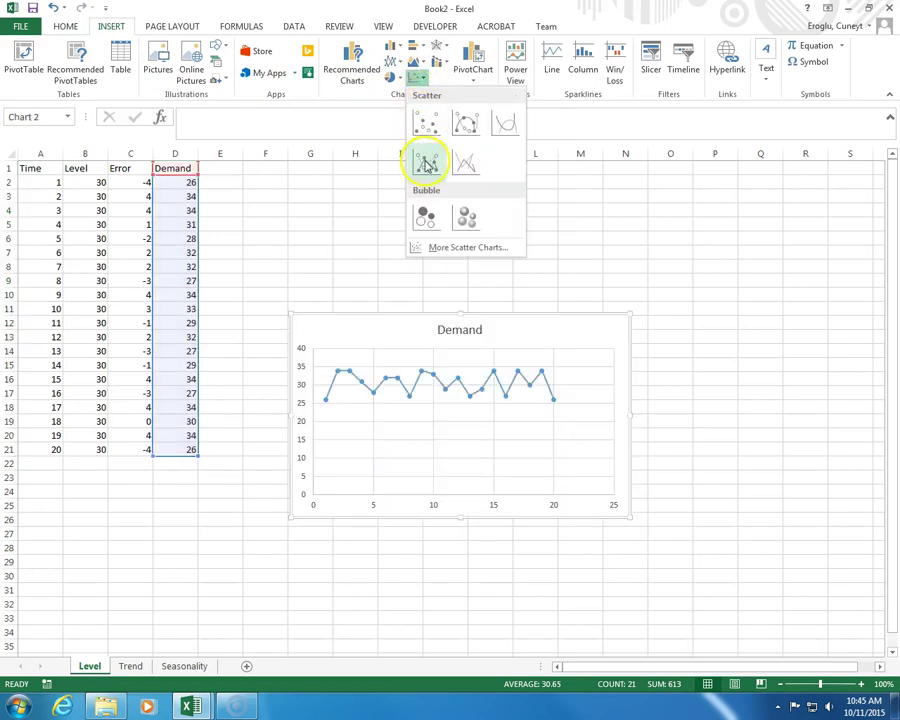
click(430, 166)
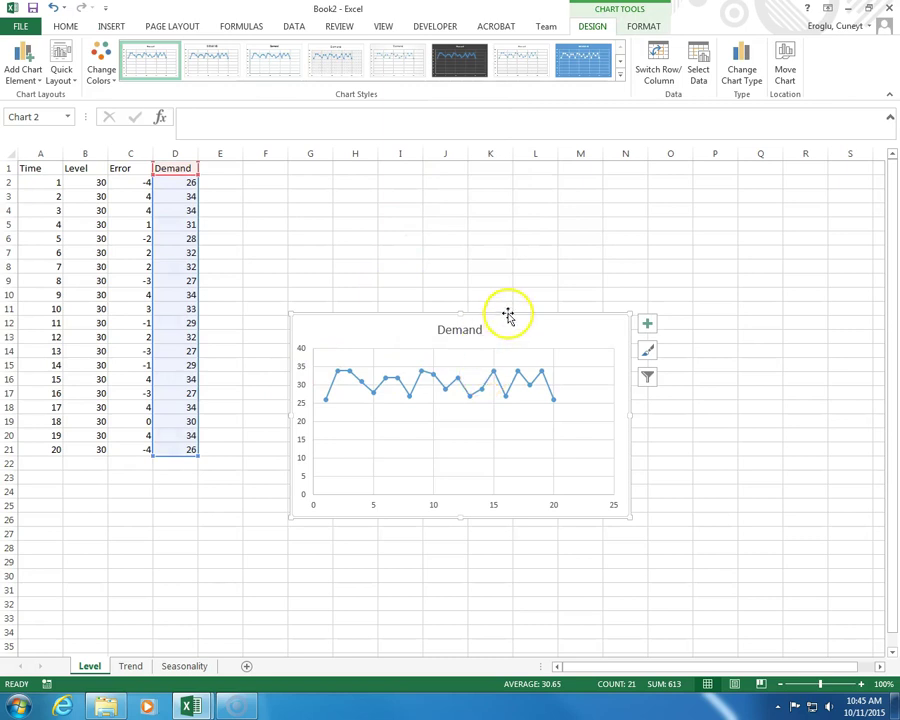
drag(508, 312, 467, 186)
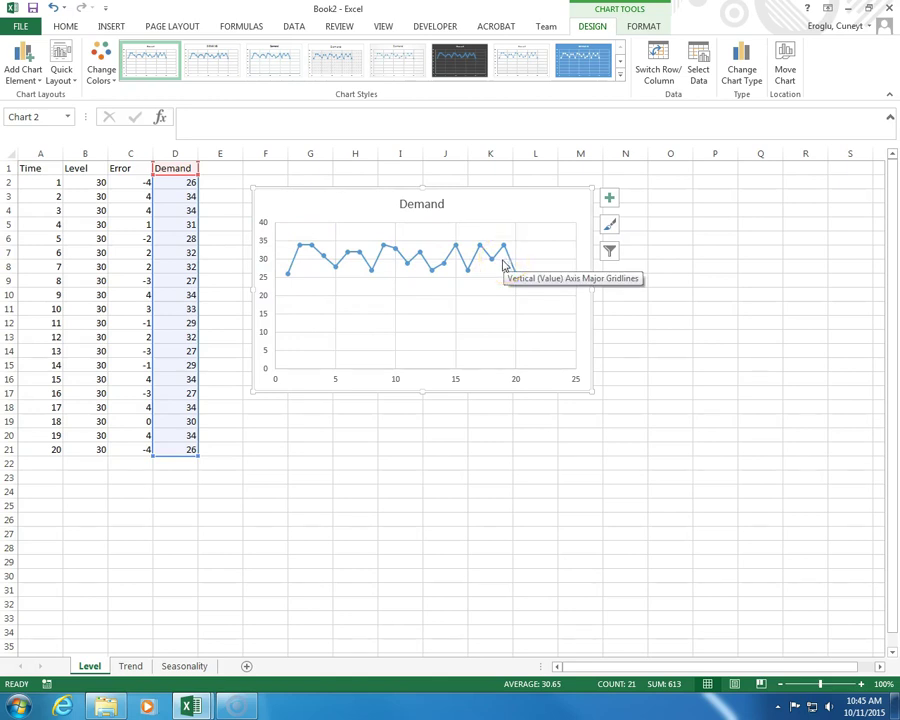
click(267, 431)
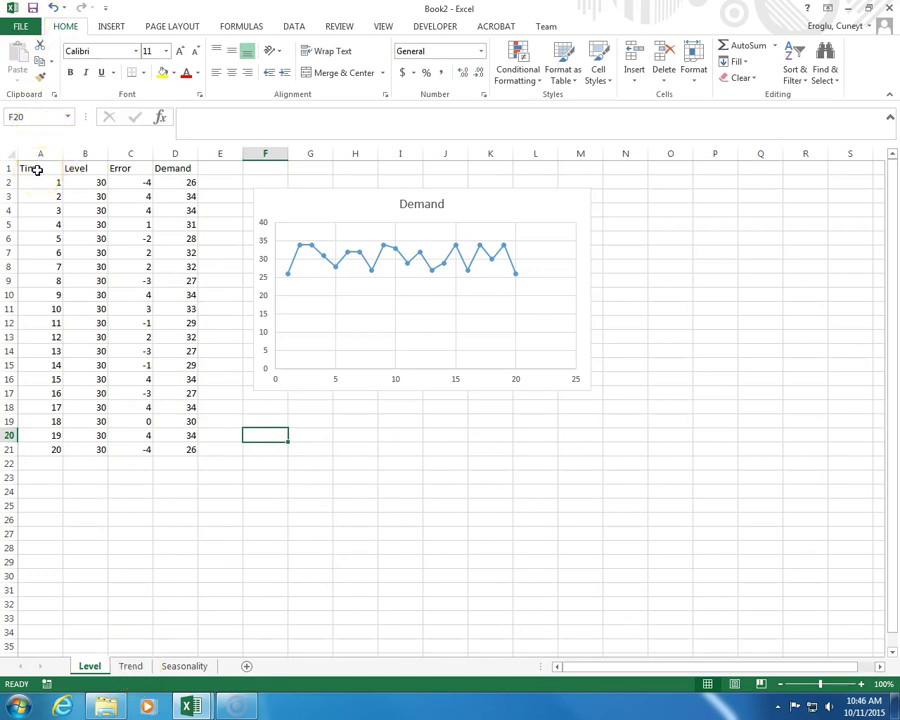
Step: Copy the Time and Level columns A1:B21 from the Level sheet and paste them as values at A1 of the Trend sheet
click(37, 170)
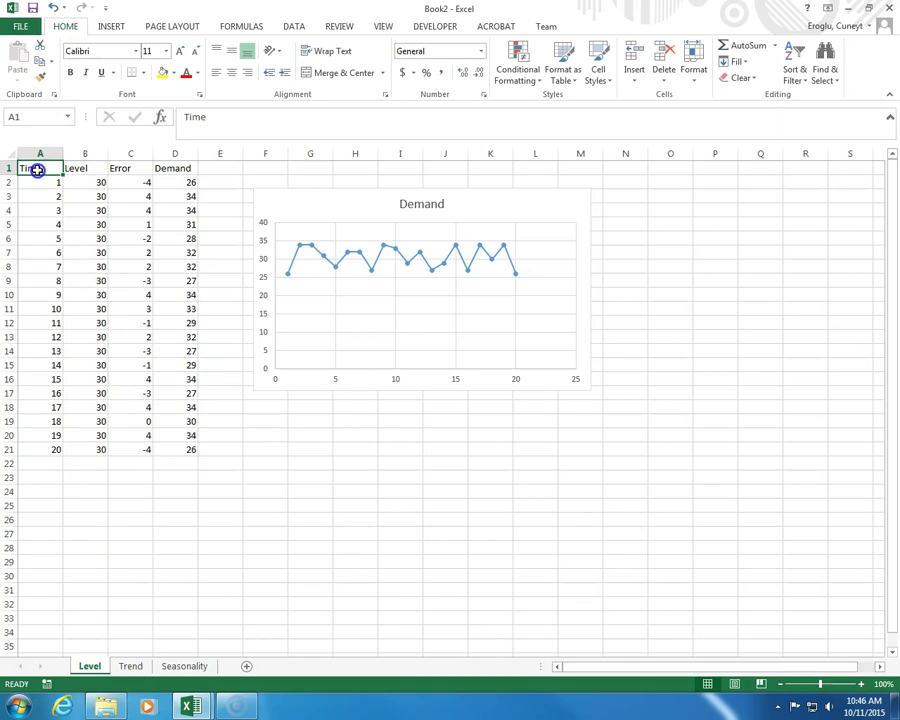
drag(37, 170, 104, 444)
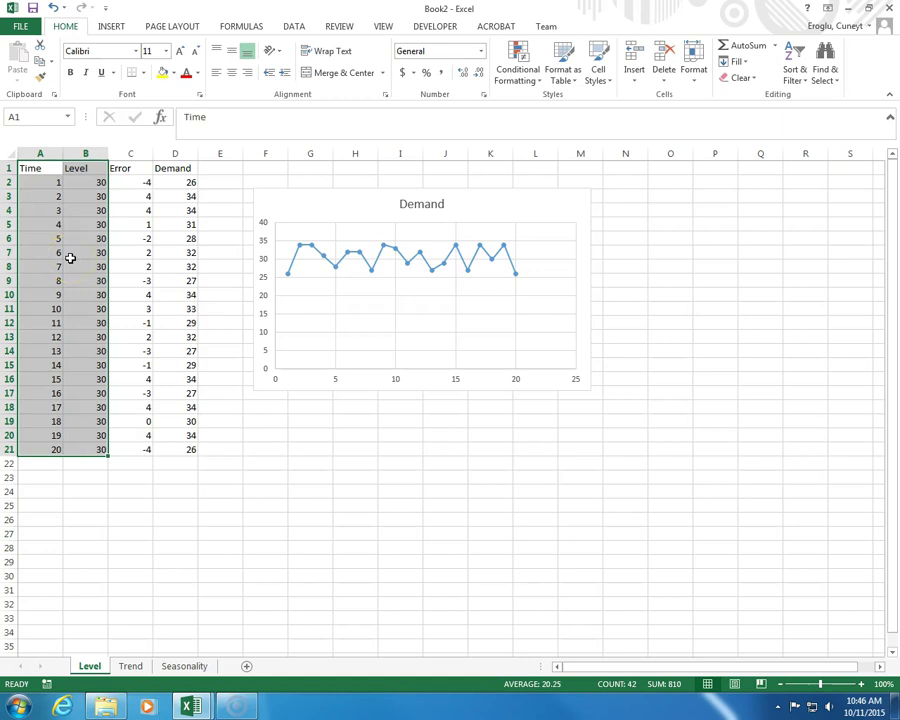
right_click(77, 228)
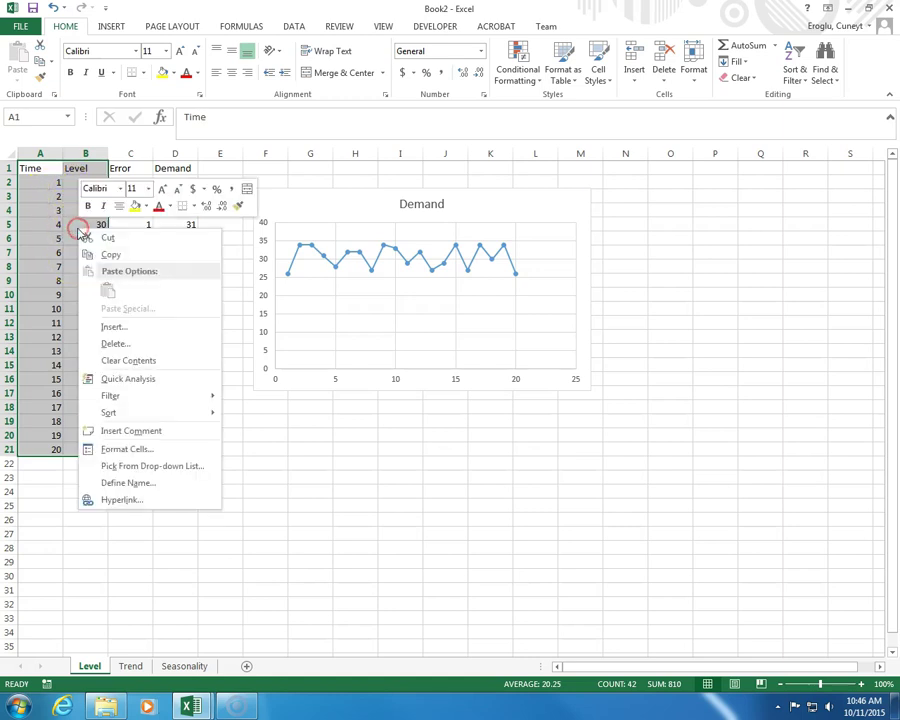
click(108, 254)
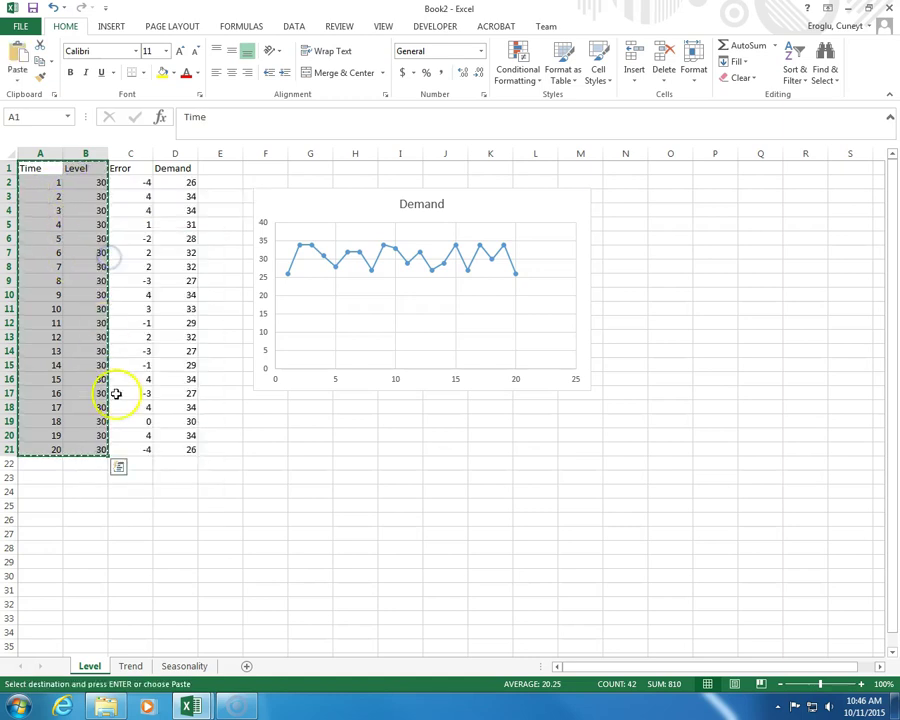
click(130, 666)
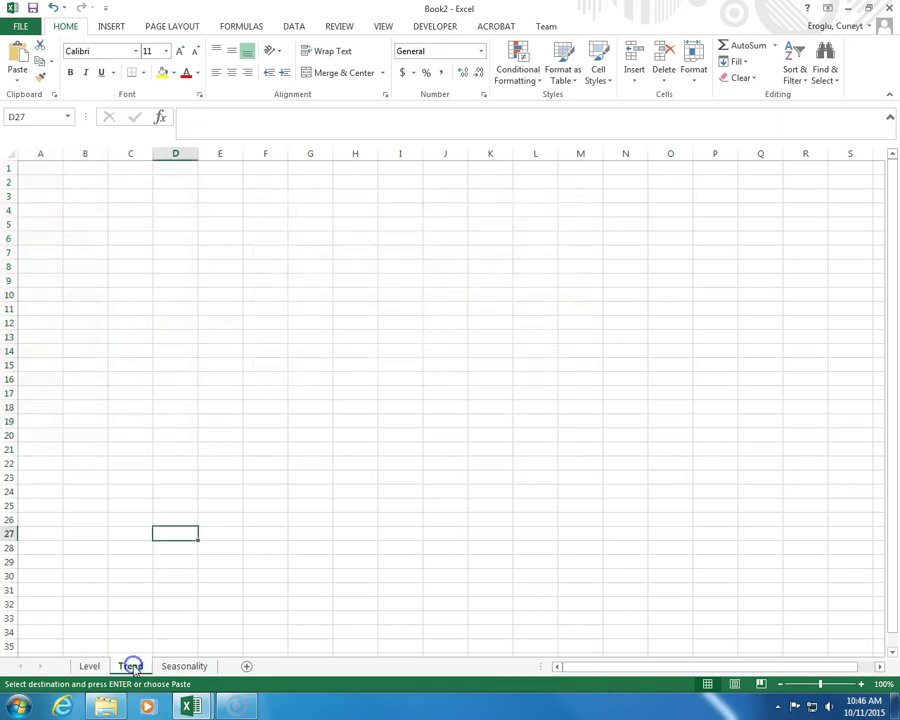
click(36, 167)
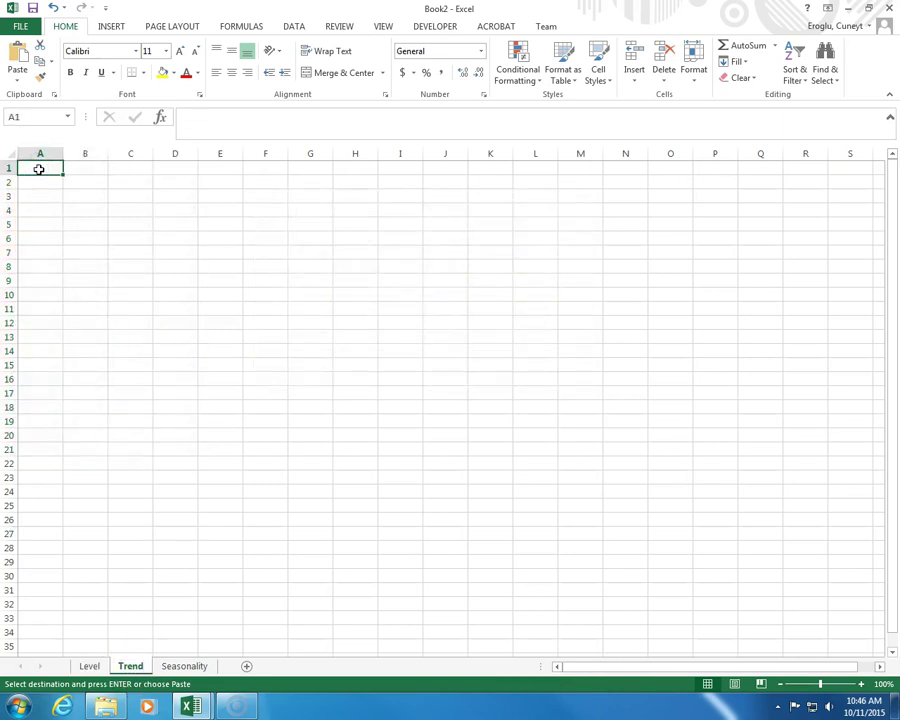
right_click(37, 168)
click(90, 234)
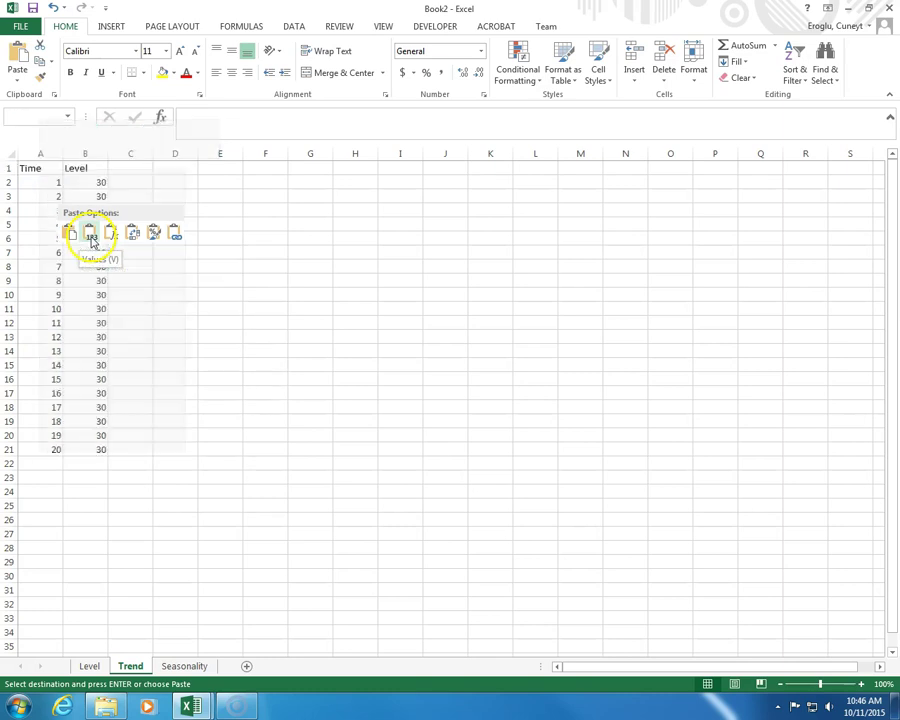
Step: Add a Trend column in C1 with the value 1 in C2, filled down to C21
click(138, 165)
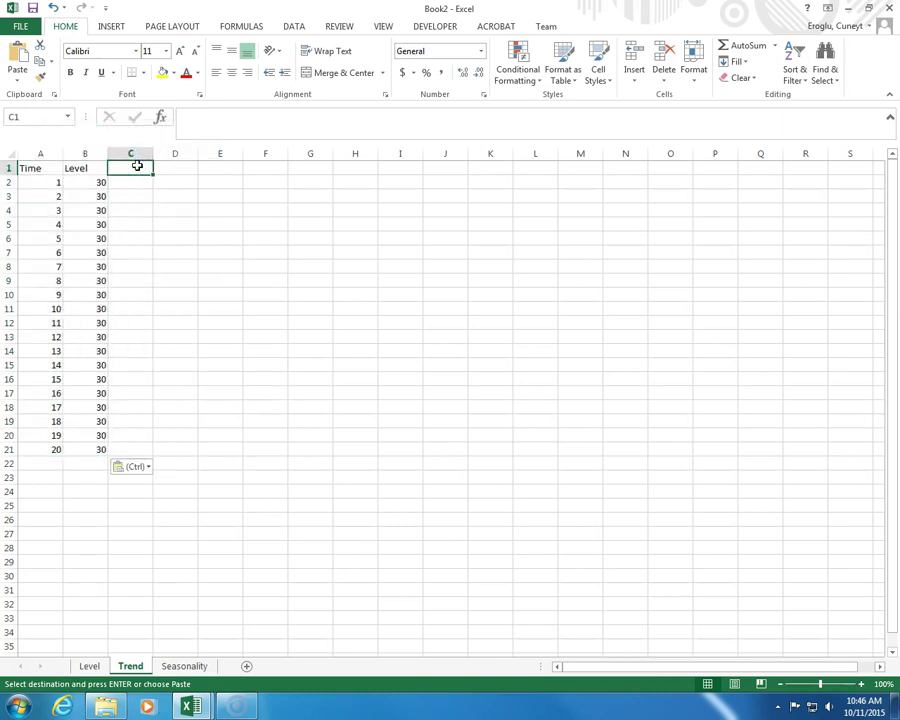
text(Trend)
key(Return)
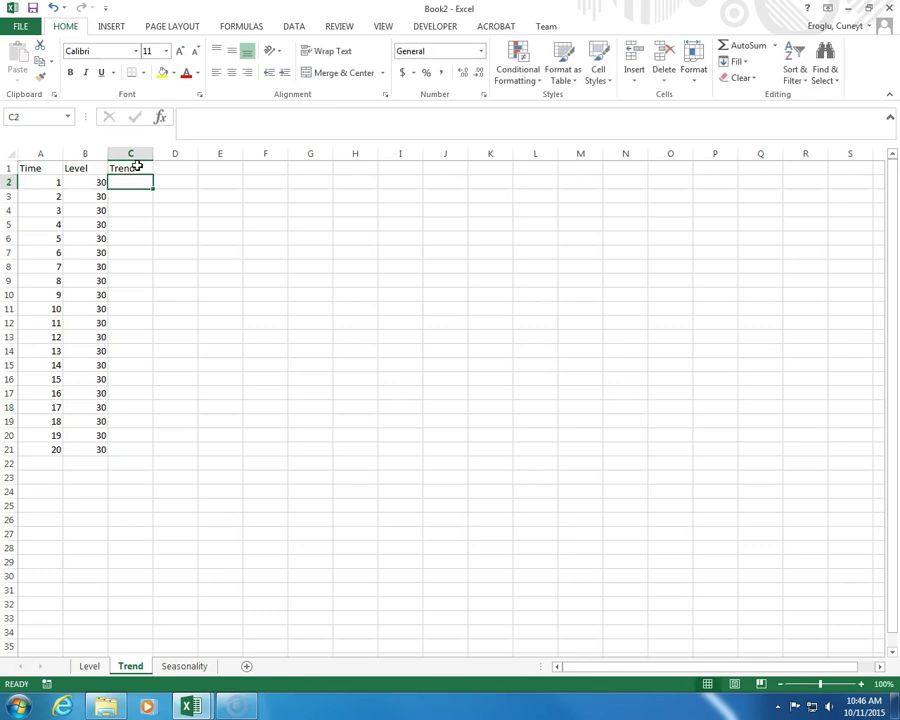
text(1)
key(Return)
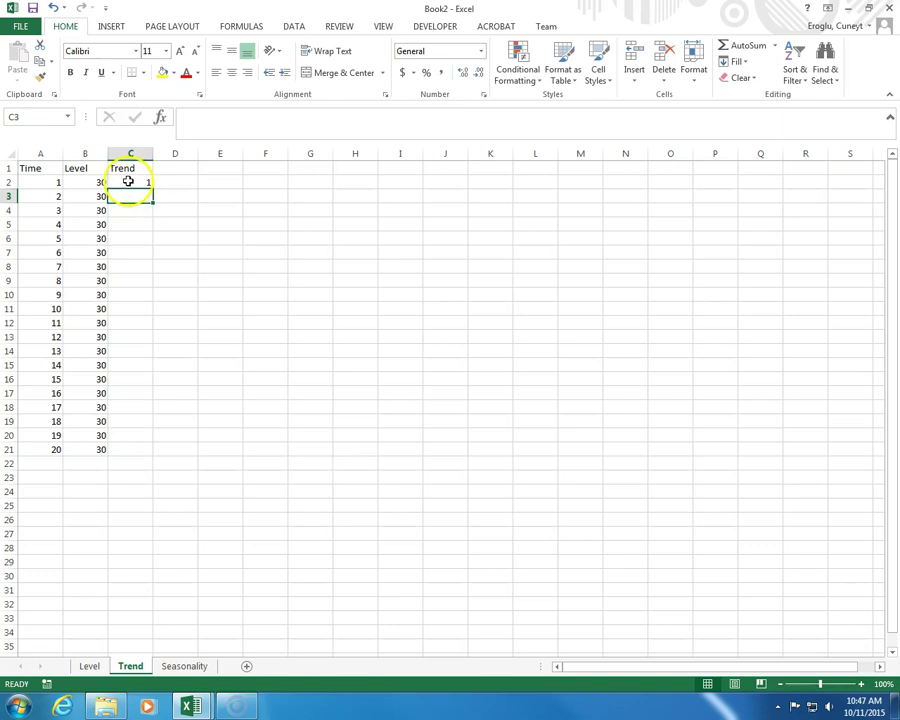
click(127, 182)
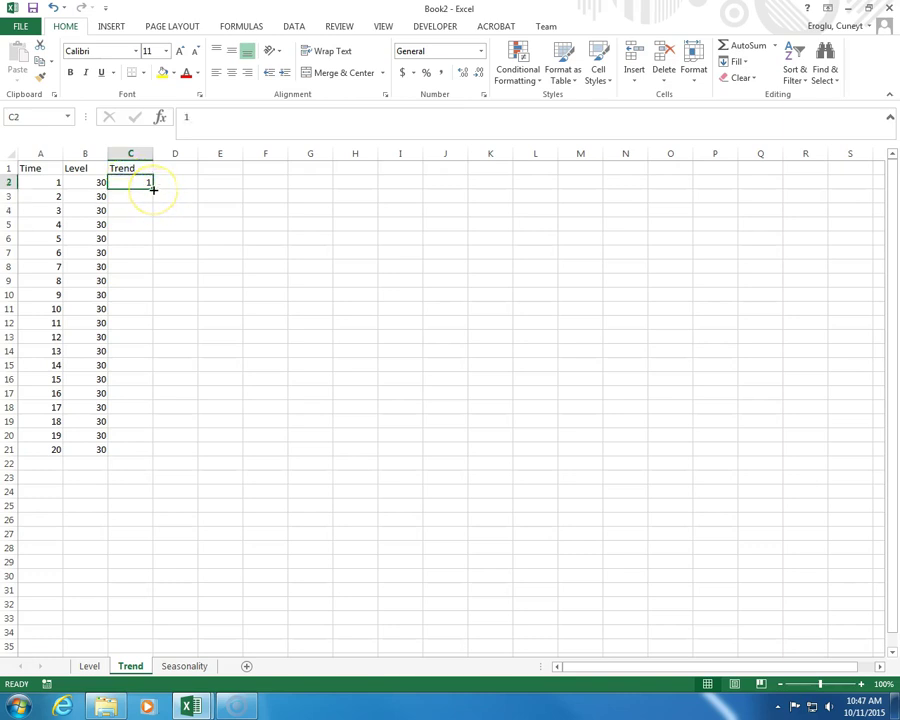
double_click(153, 188)
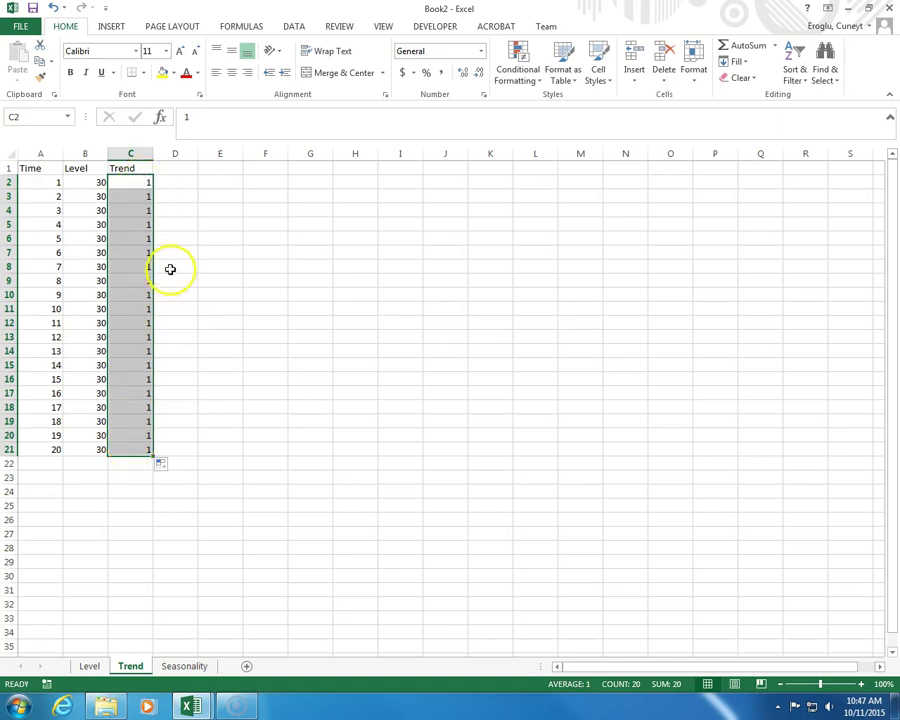
Step: Add an Error column in D1 with the formula =RANDBETWEEN(-4,4) in D2, filled down to D21
click(178, 167)
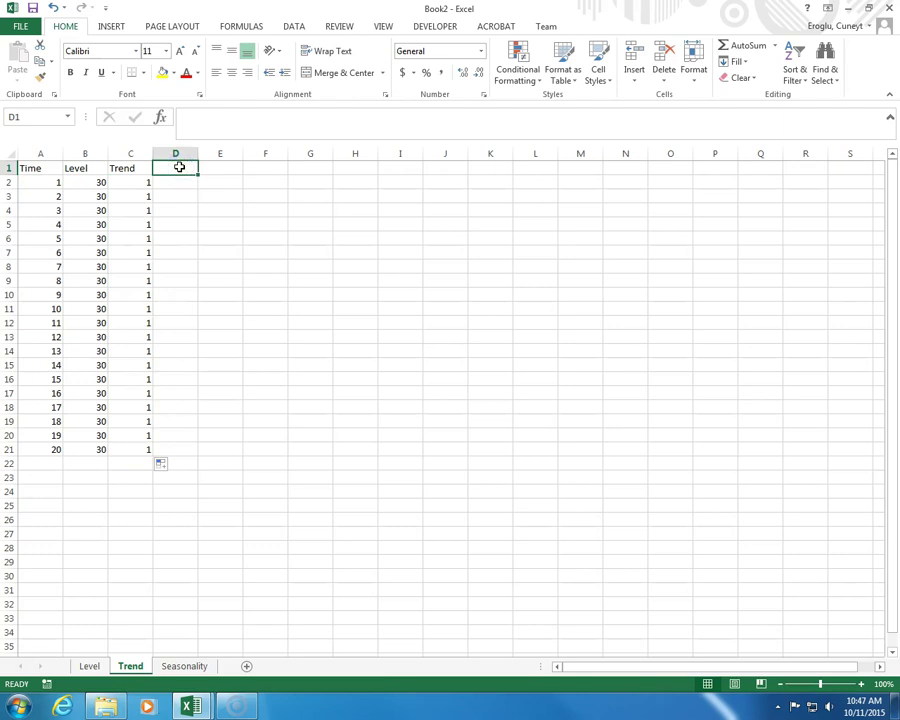
text(Error)
key(Return)
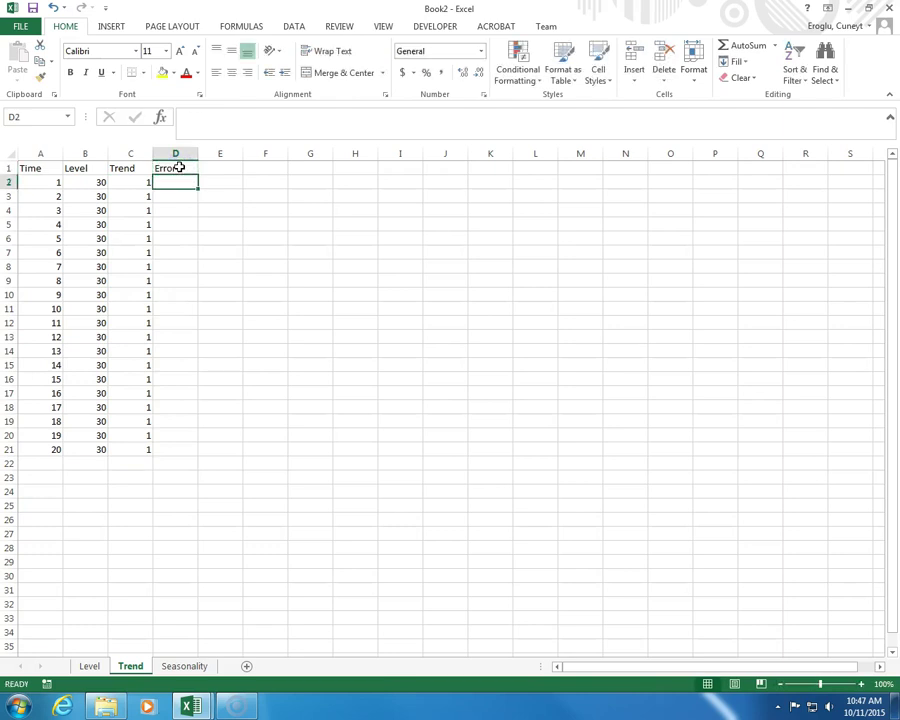
text(=ramd)
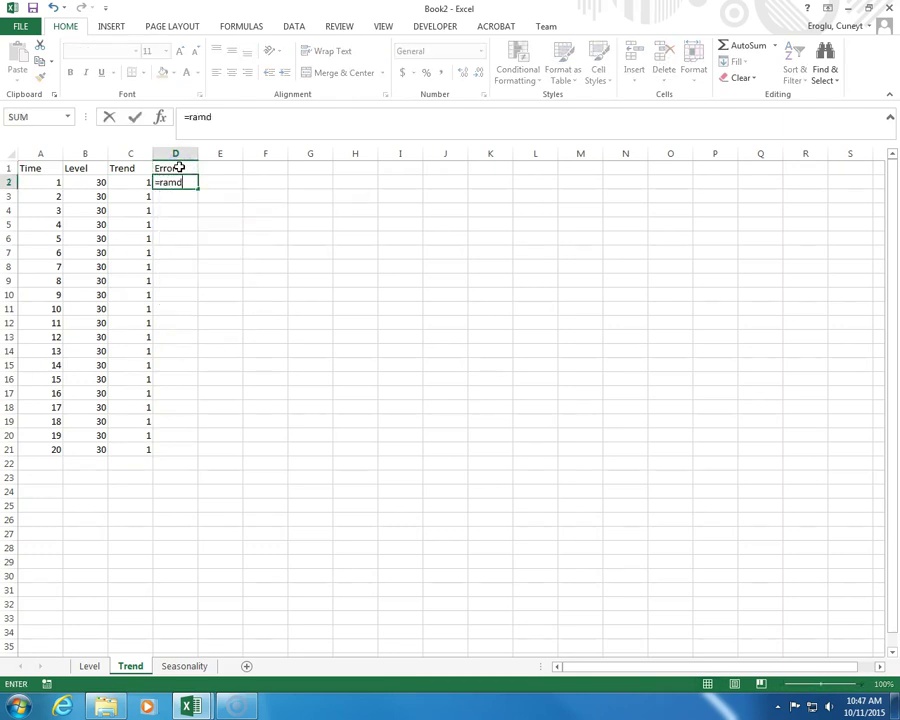
key(BackSpace)
key(BackSpace)
key(BackSpace)
text(andbetween)
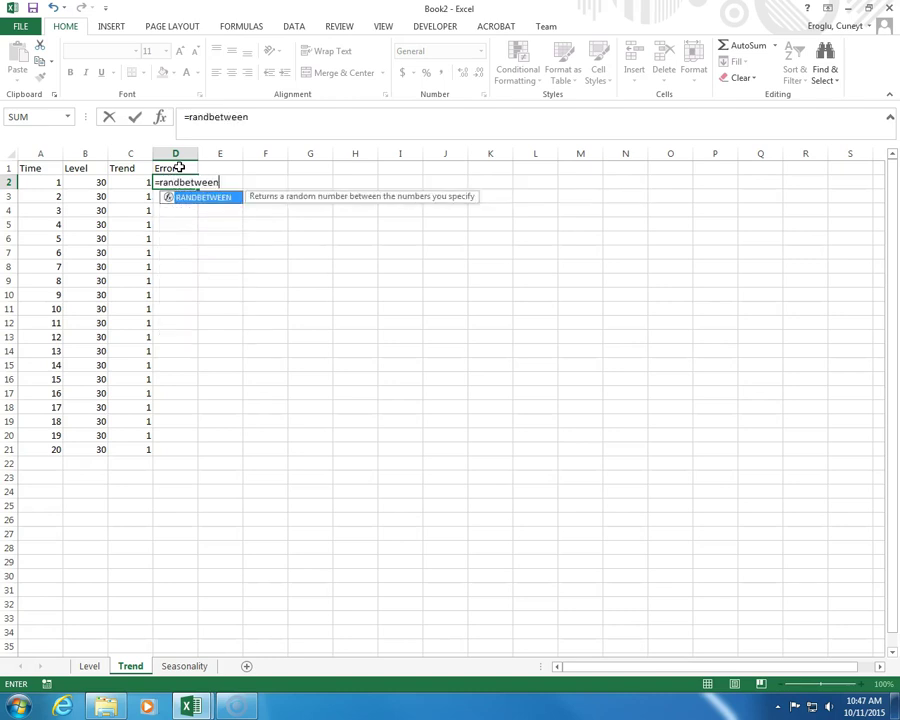
text((-4,4)
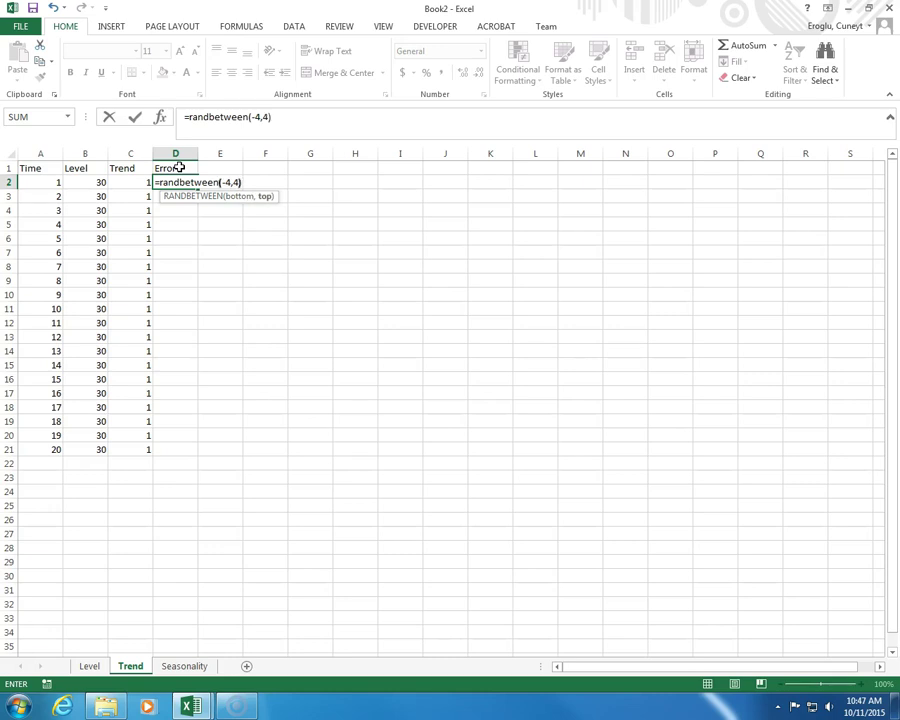
key(Return)
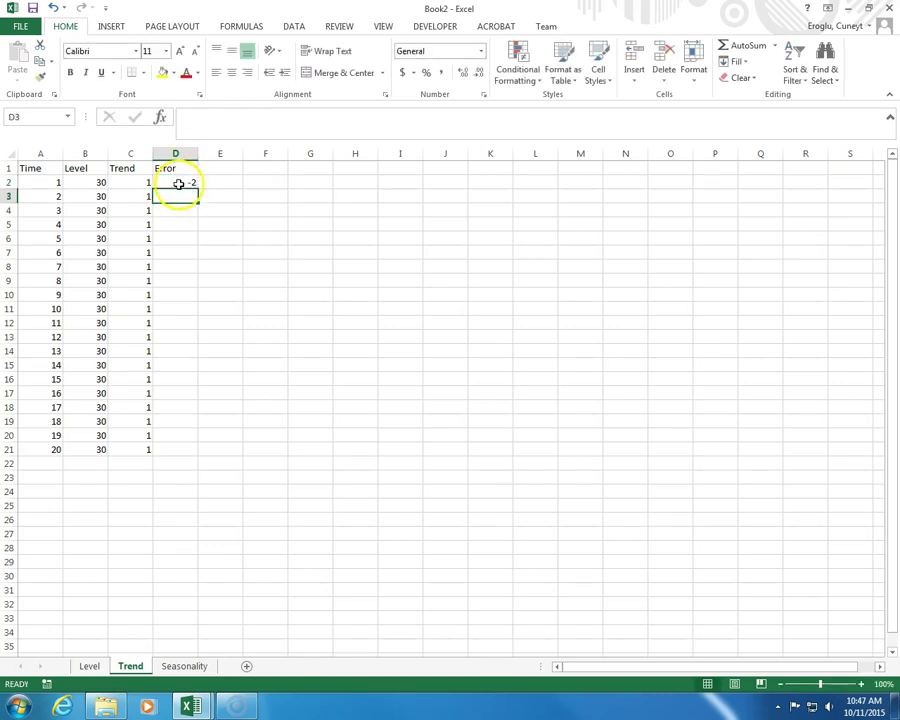
click(180, 184)
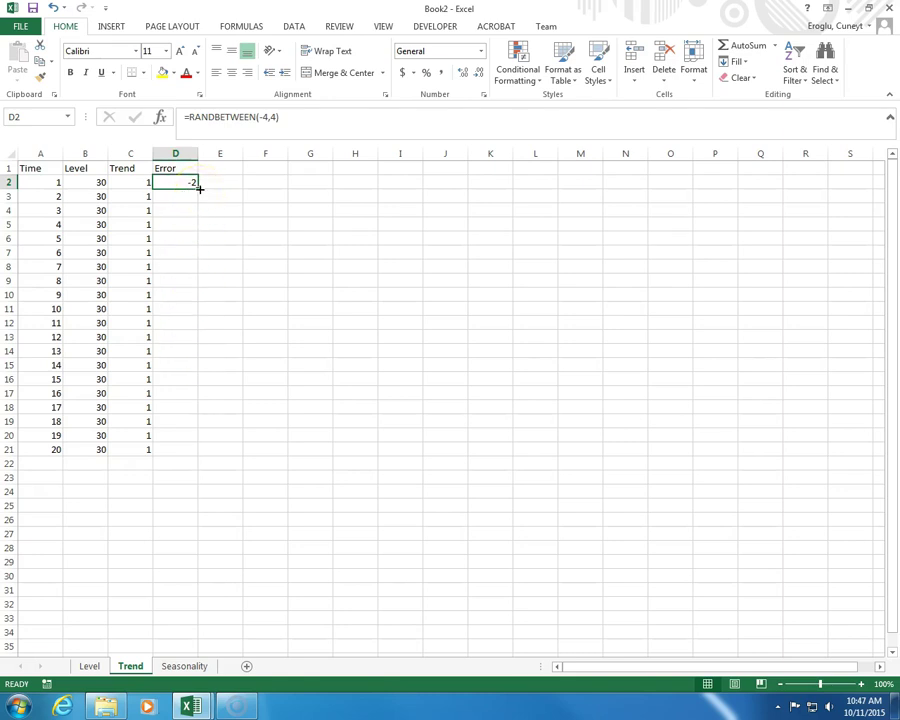
double_click(198, 188)
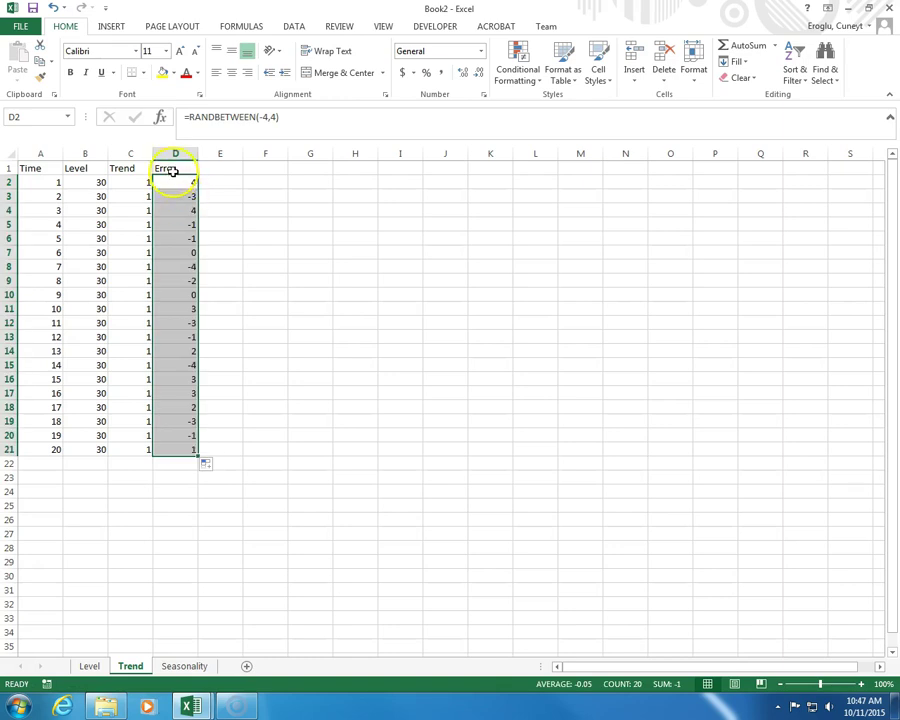
Step: Copy the Error column D1:D21 and paste it as values only at E1
click(175, 168)
drag(175, 168, 185, 447)
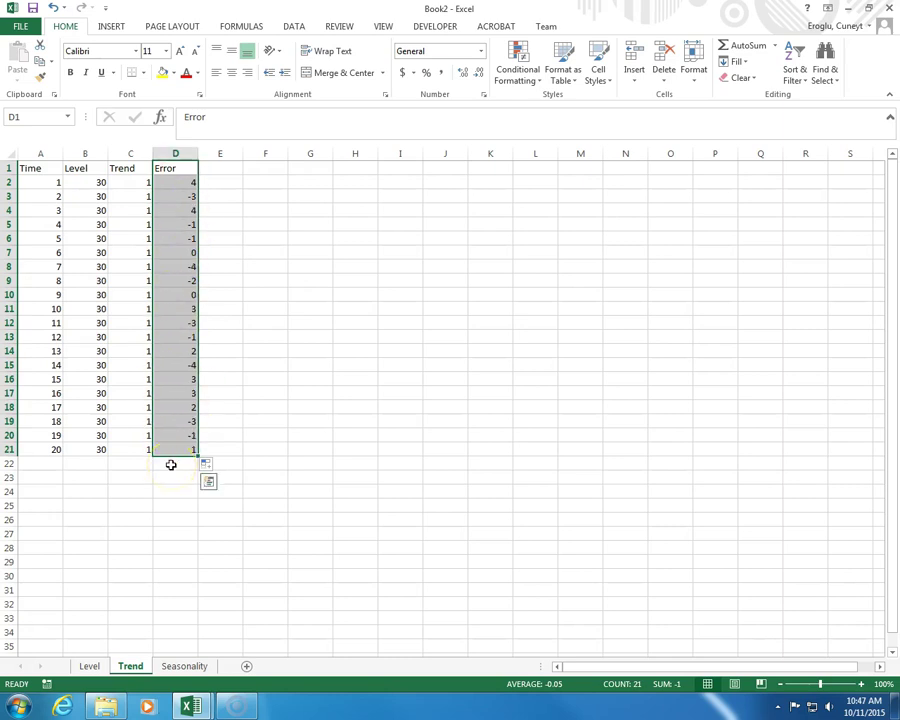
right_click(183, 340)
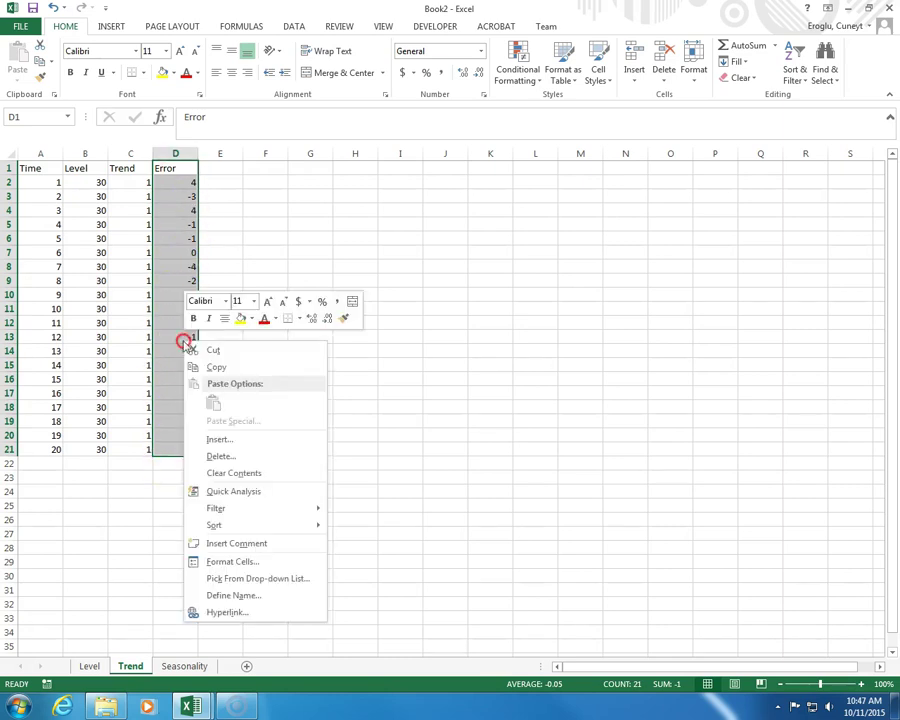
click(213, 368)
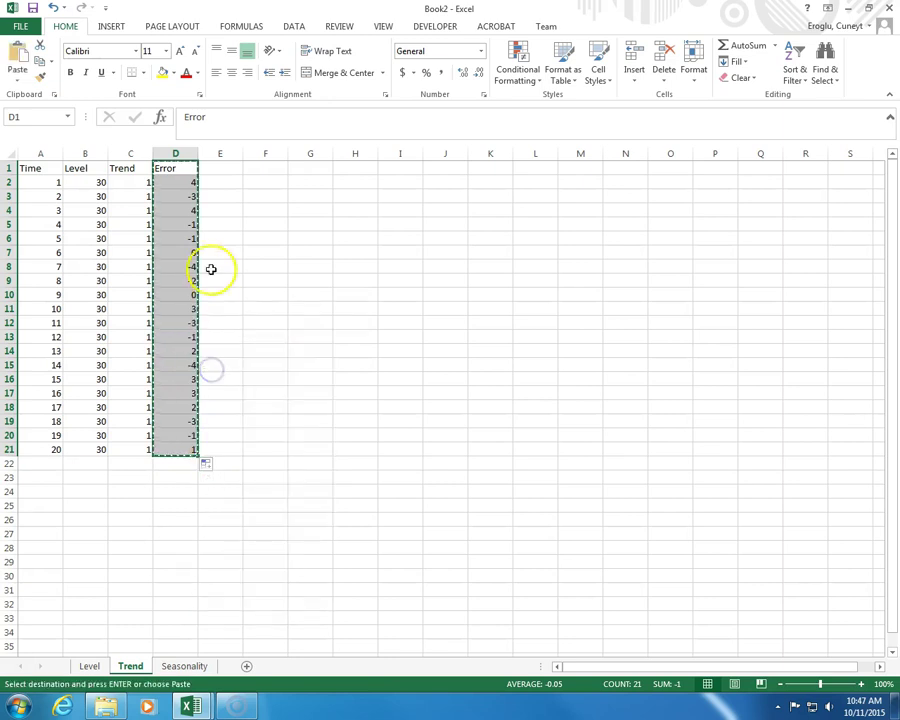
click(224, 171)
right_click(224, 171)
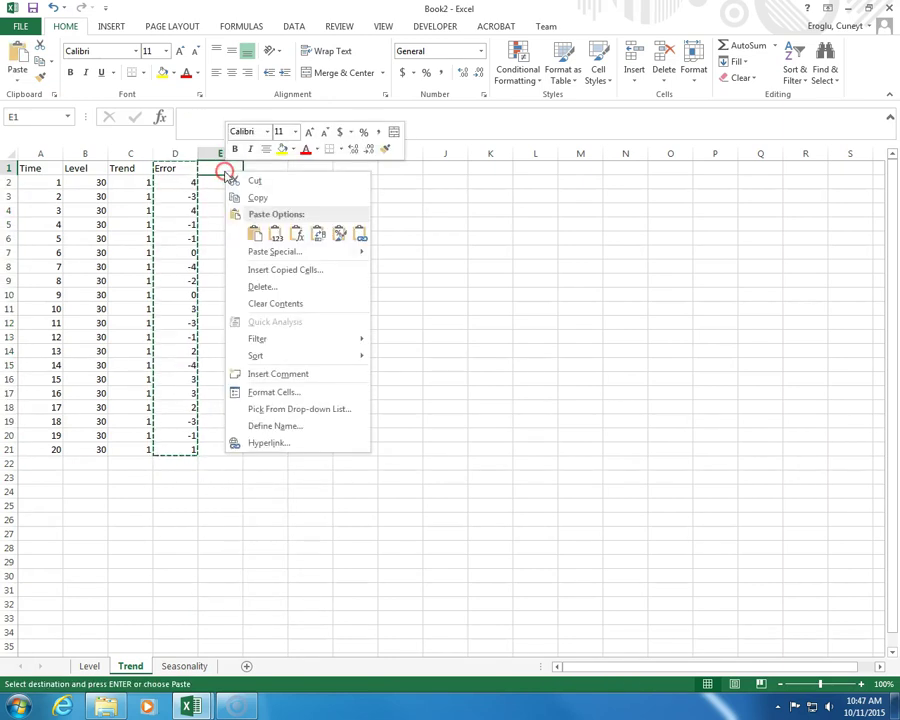
click(277, 238)
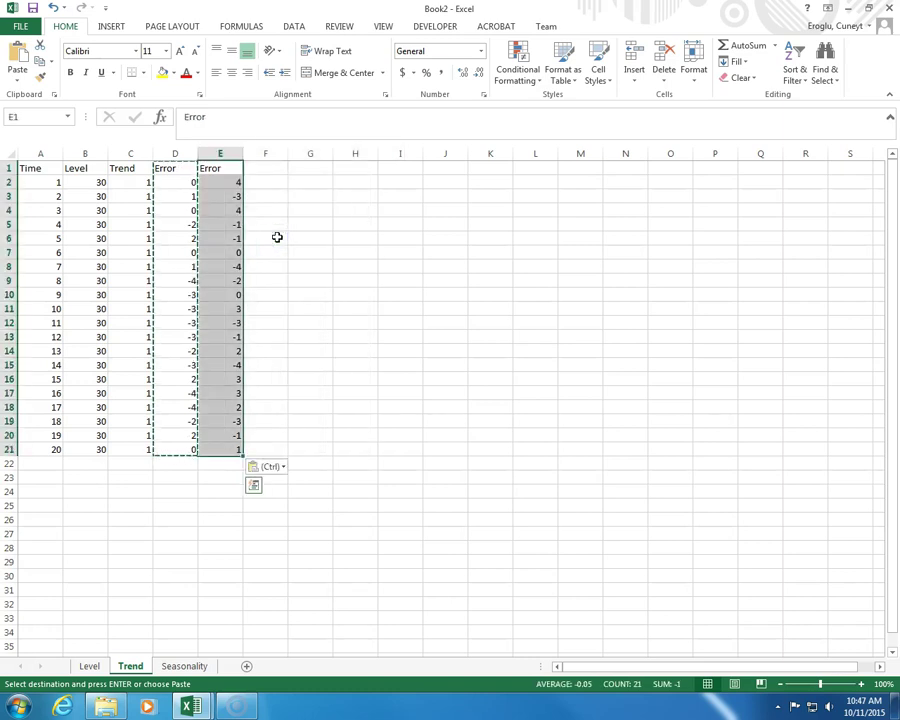
Step: Compare the fixed Error values in column E with the random formulas in column D, recalculating the sheet from an empty cell
click(217, 196)
drag(220, 186, 220, 454)
drag(173, 172, 181, 446)
click(164, 522)
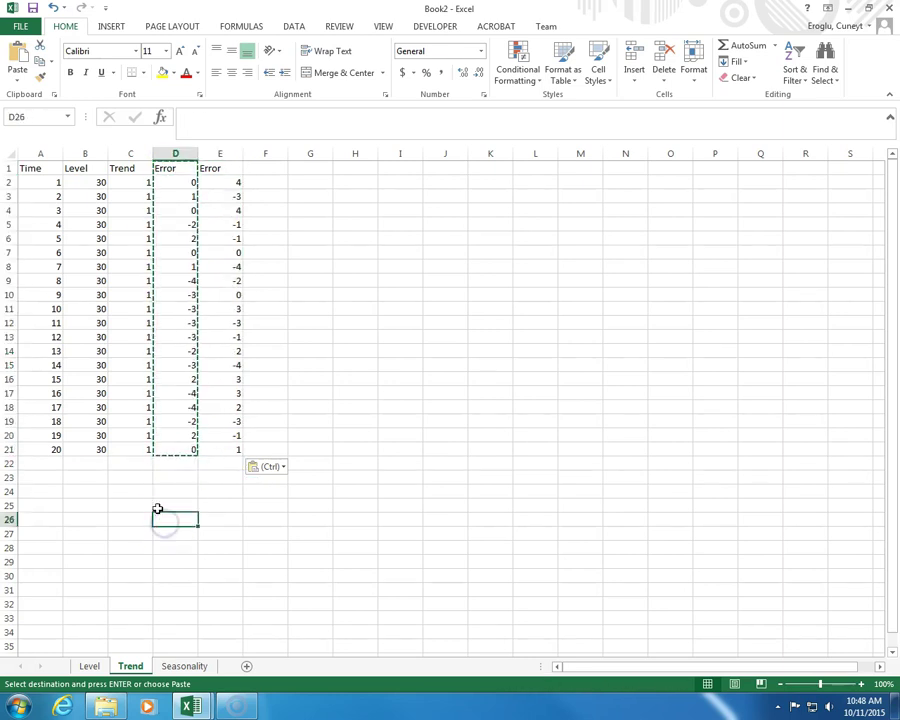
key(Delete)
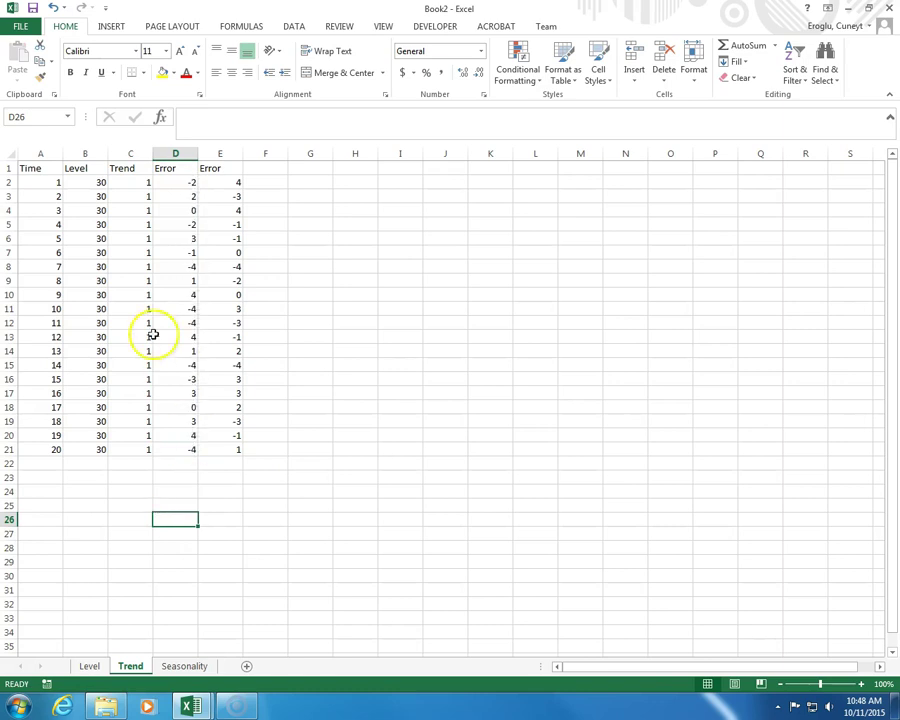
Step: Delete column D with the random Error formulas from the Trend sheet, keeping the fixed Error values
click(178, 153)
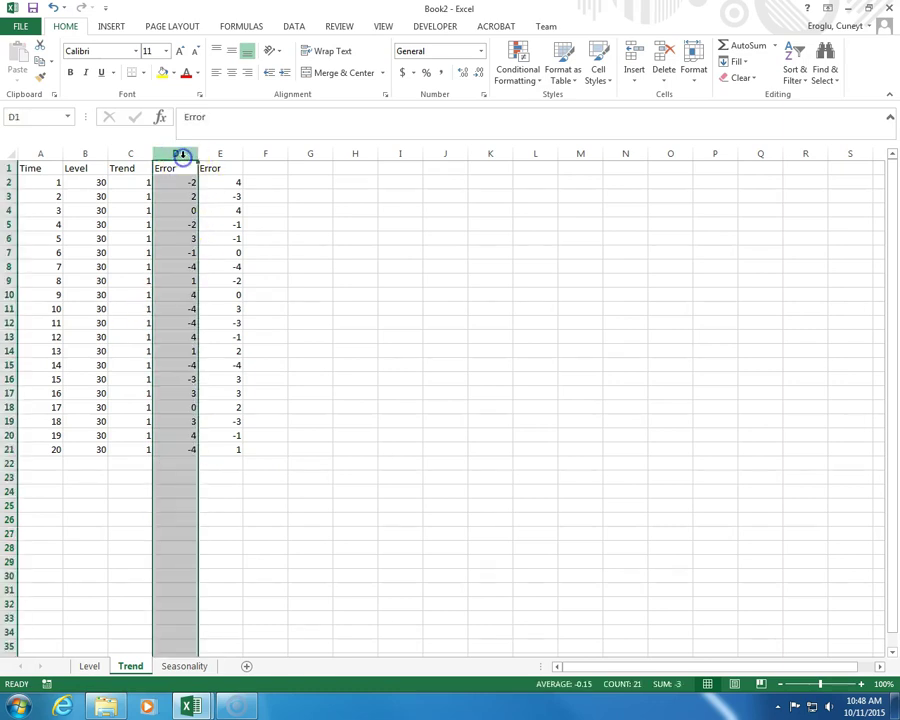
right_click(182, 156)
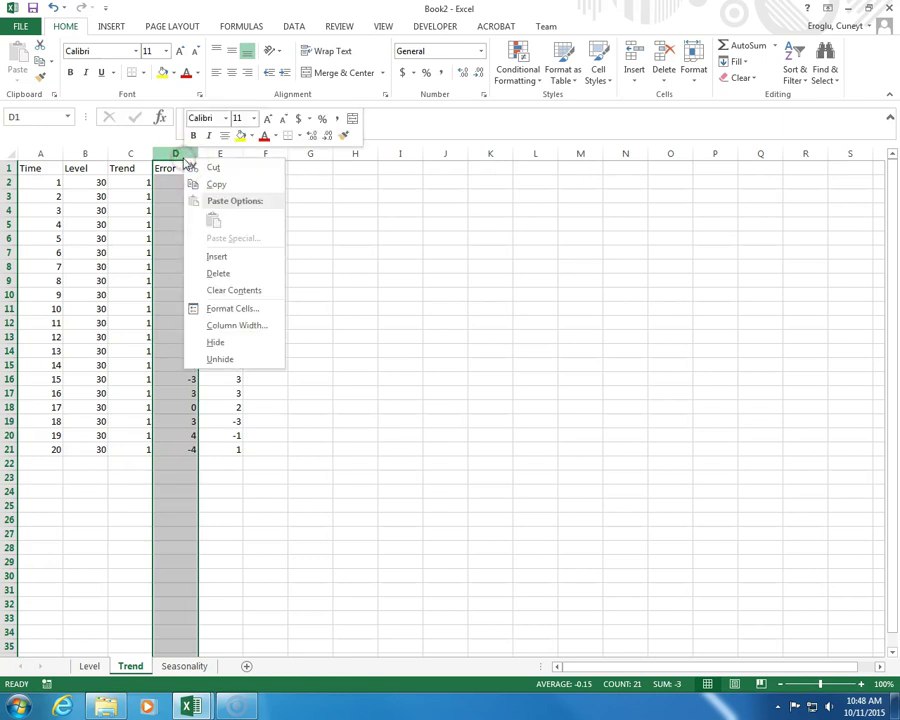
click(222, 272)
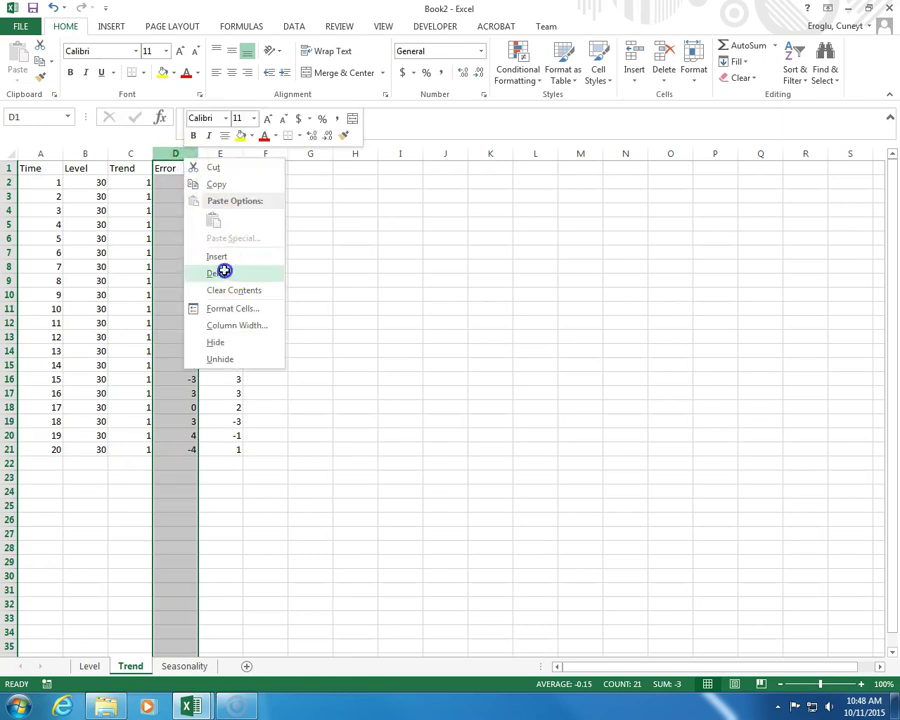
click(161, 267)
Step: Add a Demand column in E1 with the formula =B2+C2*A2+D2 in E2, combining level, trend times time, and error
click(235, 167)
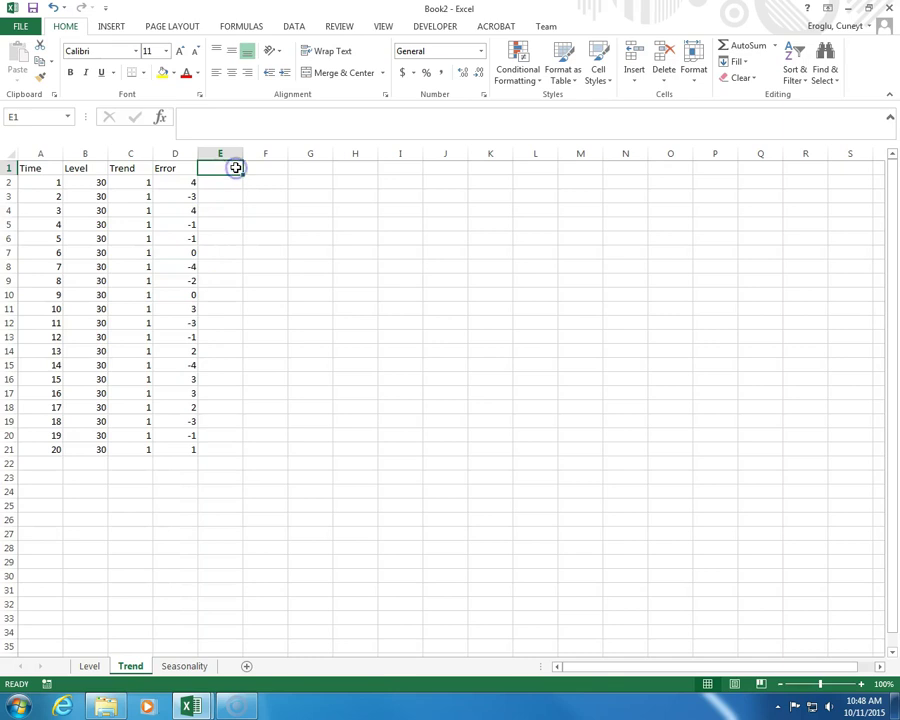
text(Demand)
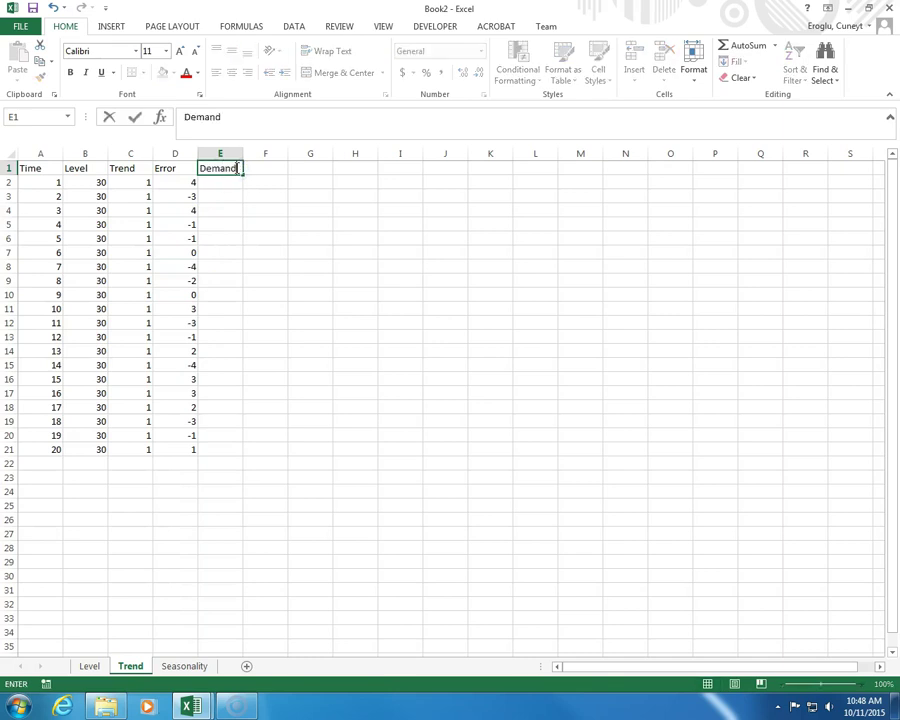
key(Return)
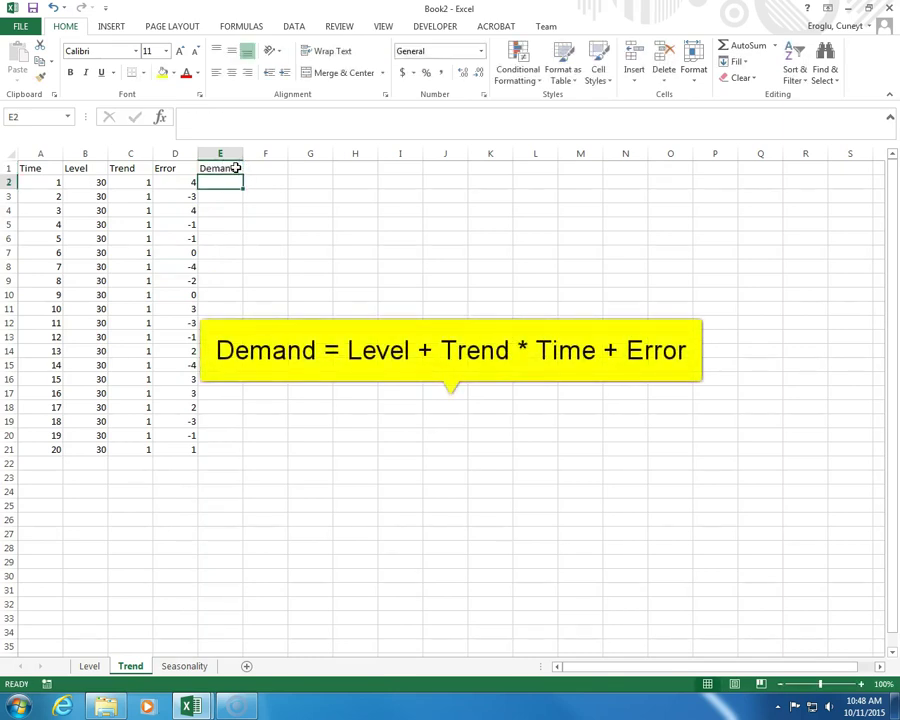
text(=)
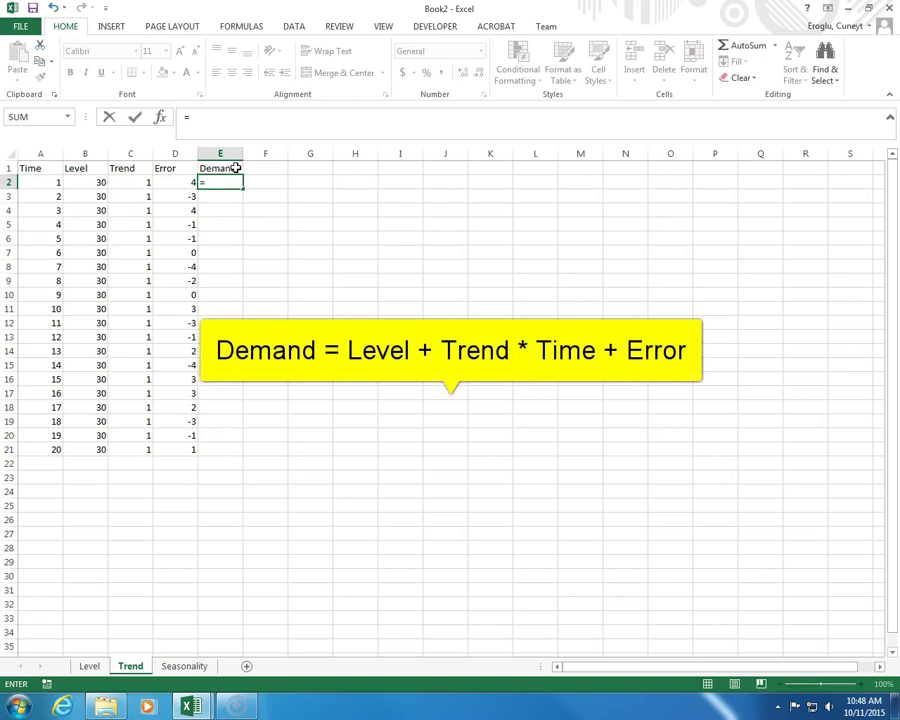
click(80, 183)
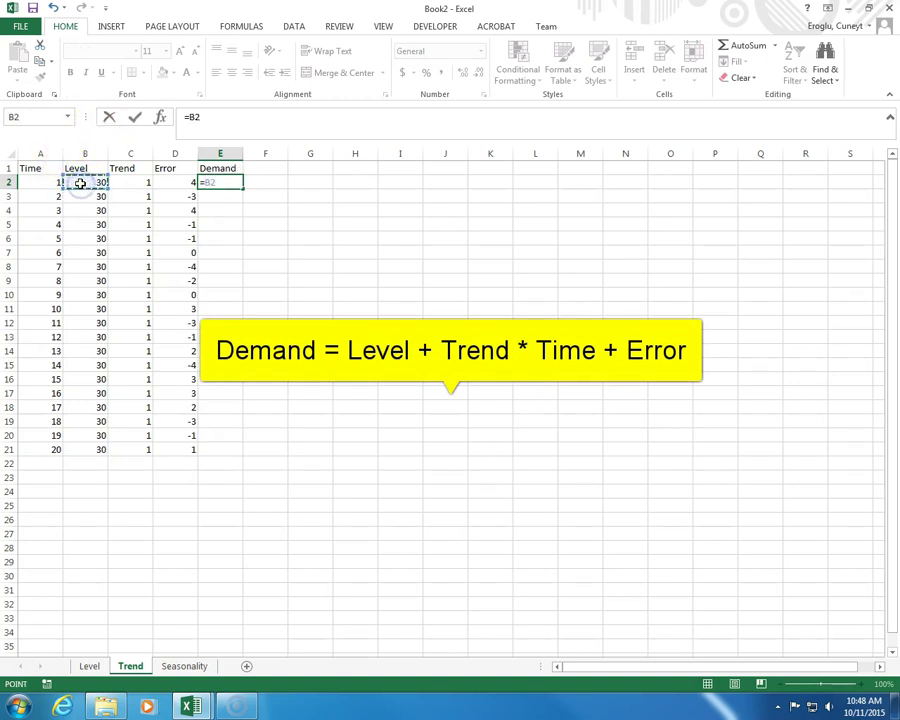
text(+)
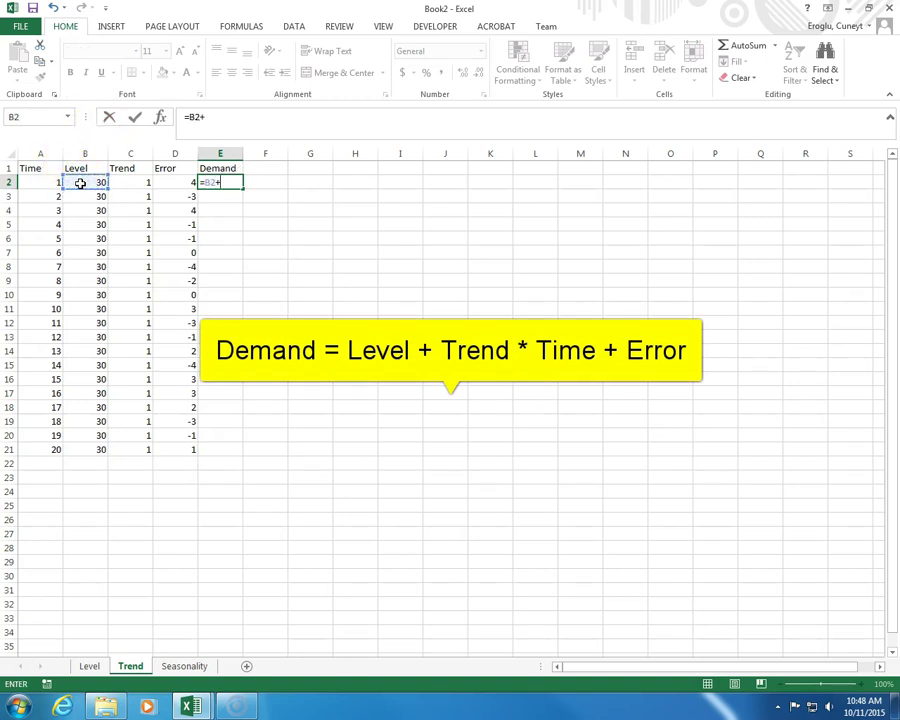
click(136, 182)
text(*)
click(37, 180)
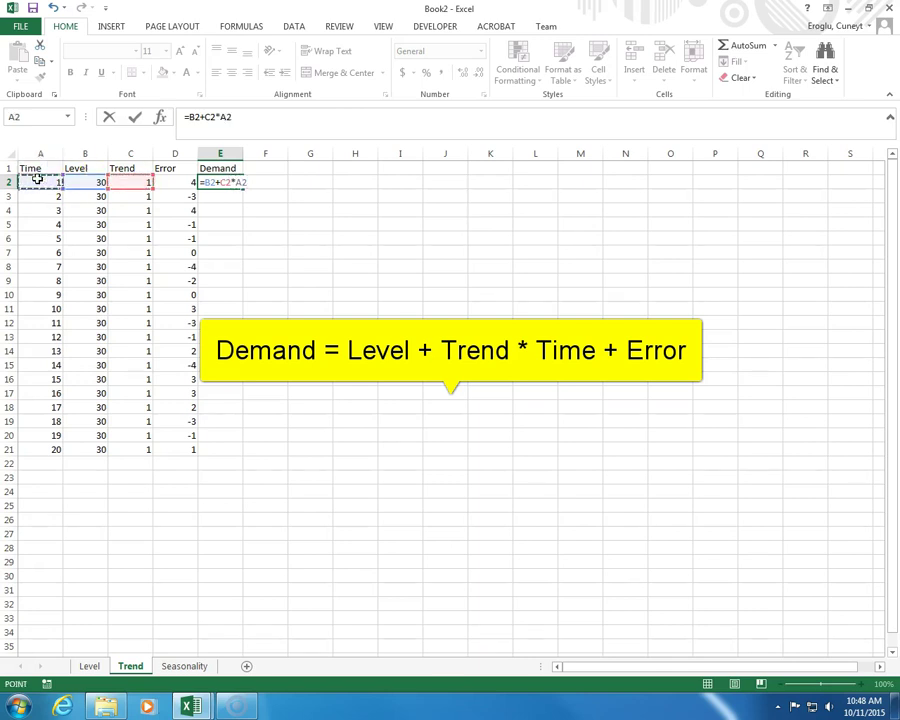
text(+)
click(168, 180)
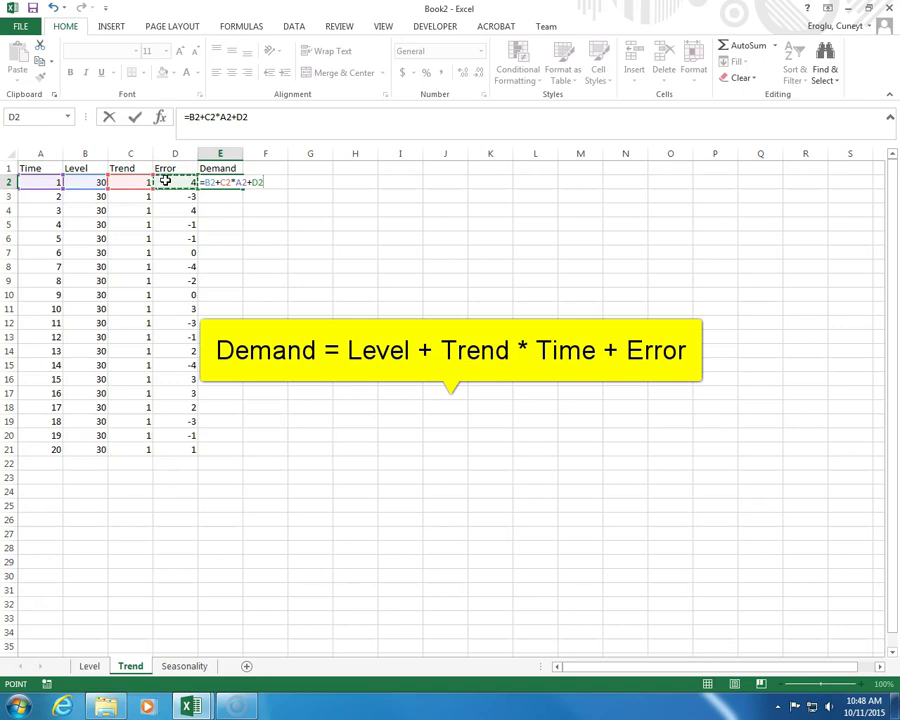
key(Return)
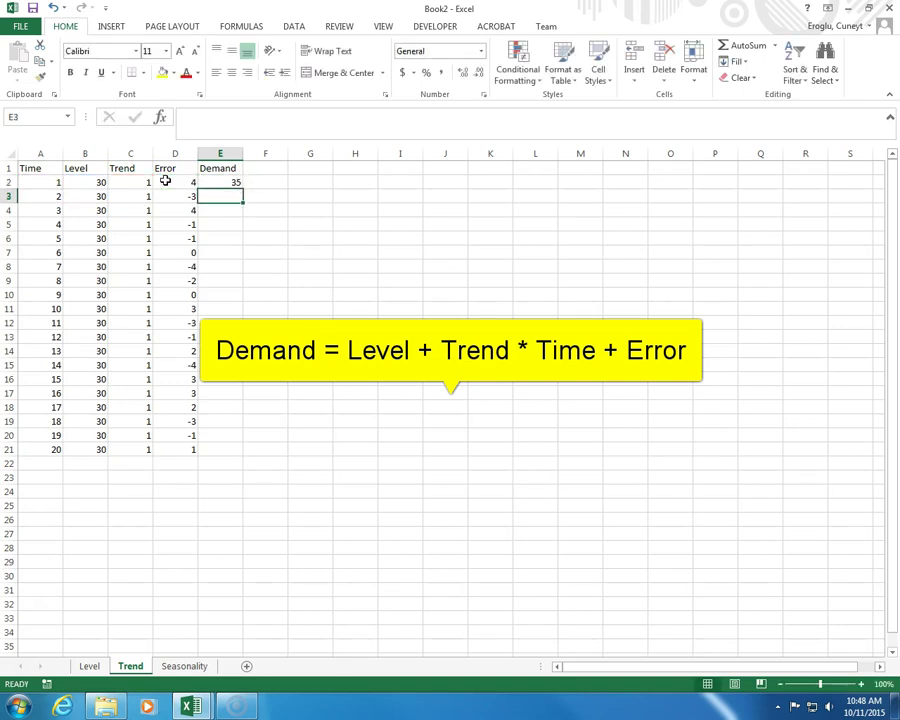
Step: Review the Demand formula in E2 and fill it down to E21
click(229, 182)
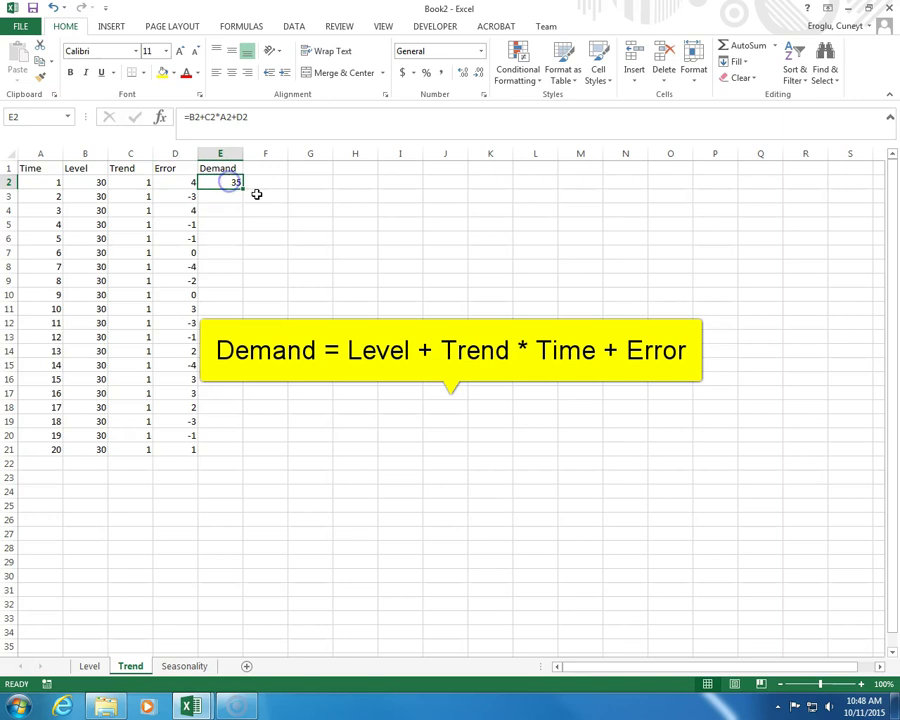
click(229, 118)
click(208, 118)
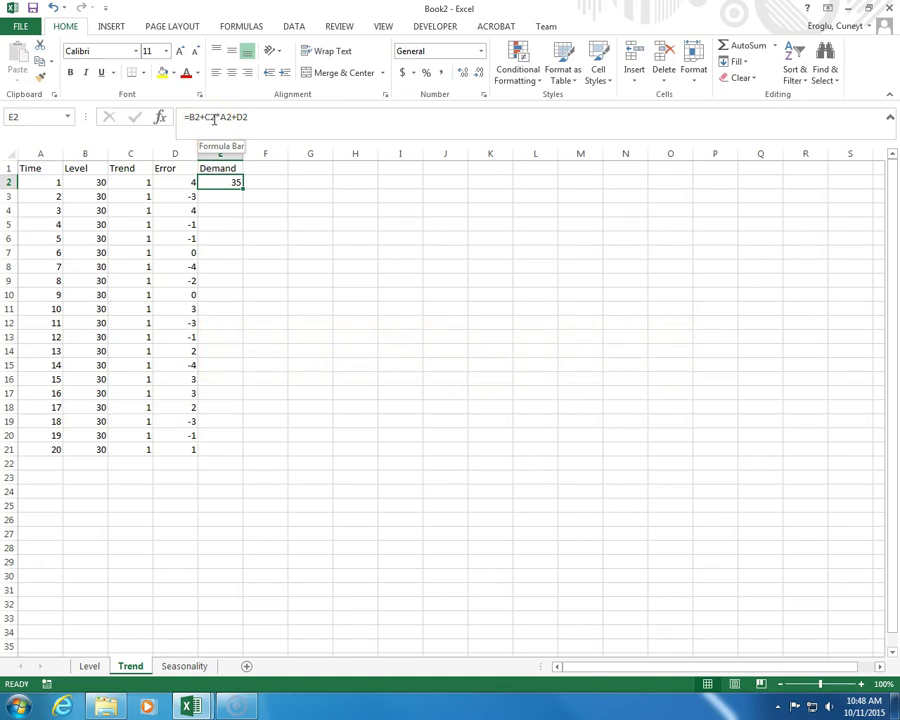
click(223, 118)
click(238, 184)
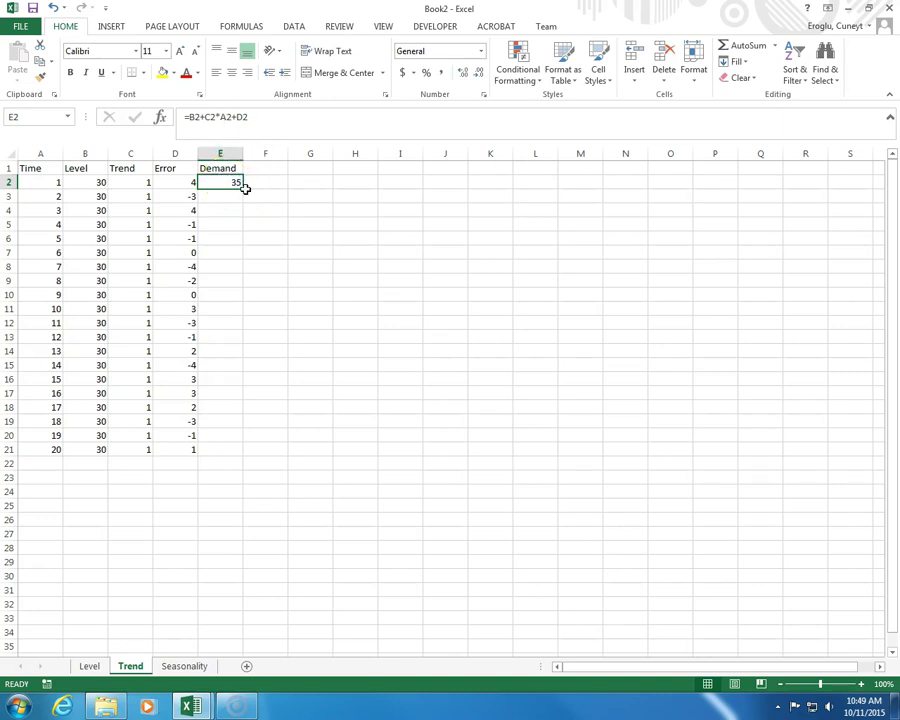
double_click(242, 189)
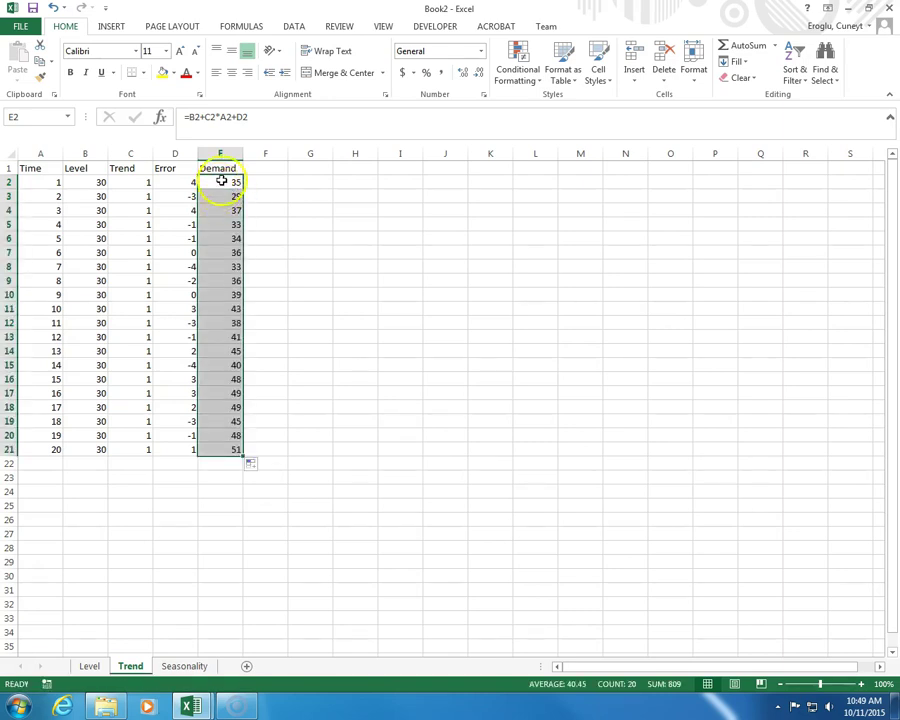
click(225, 324)
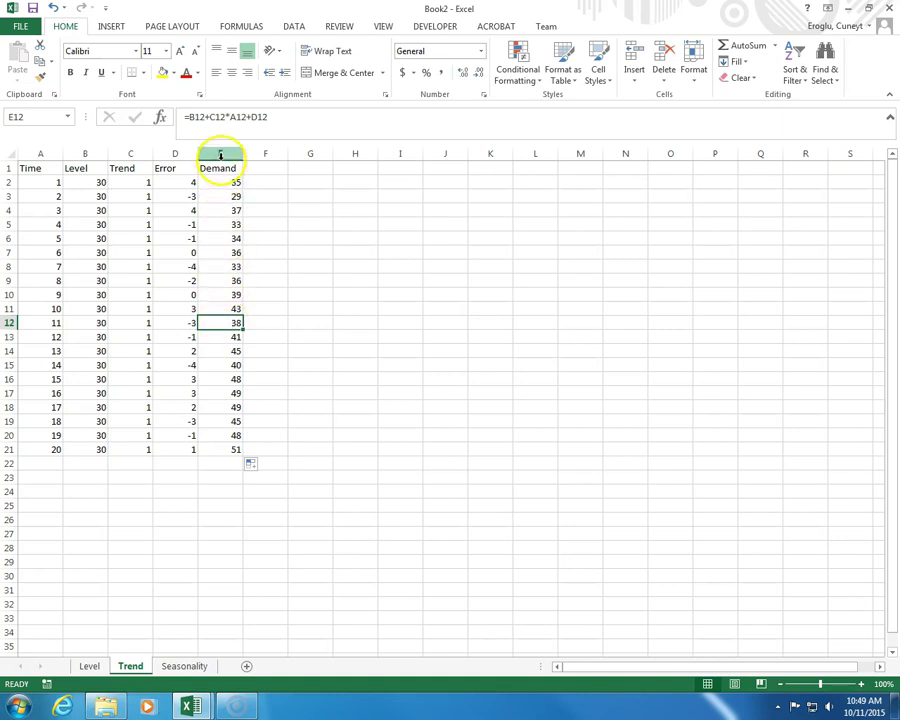
Step: Chart the Demand data E1:E21 as a scatter with straight lines and markers, and move the chart up beside the data
drag(221, 170, 231, 447)
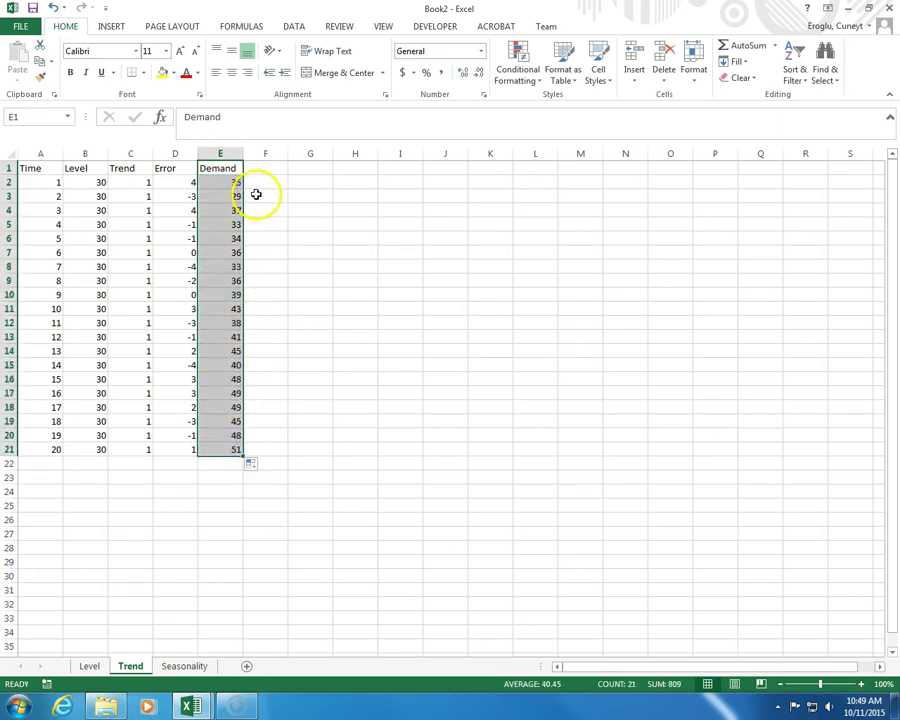
click(113, 28)
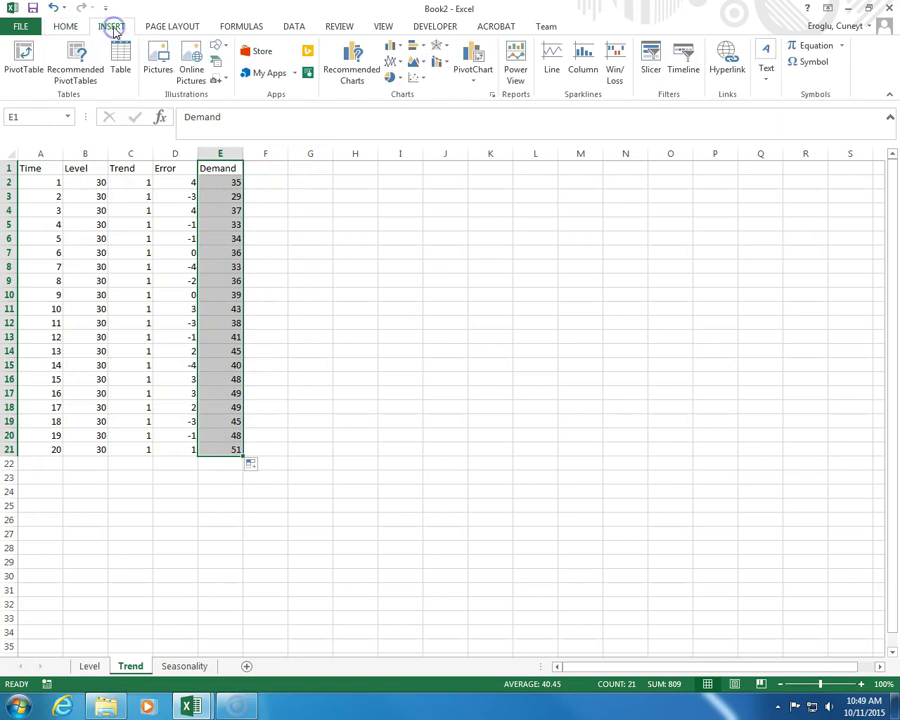
click(422, 80)
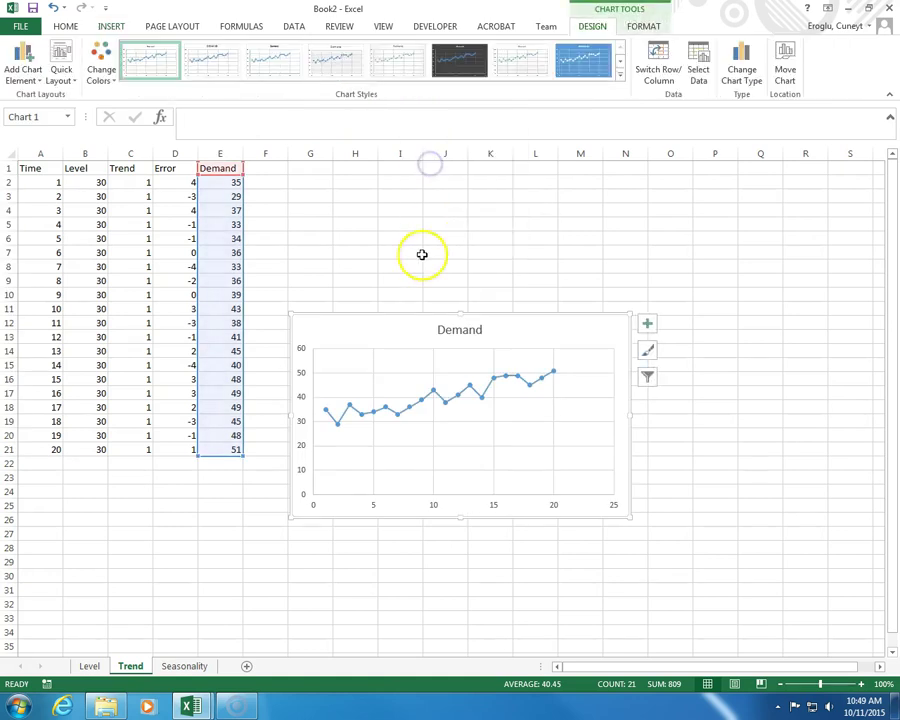
drag(392, 308, 397, 207)
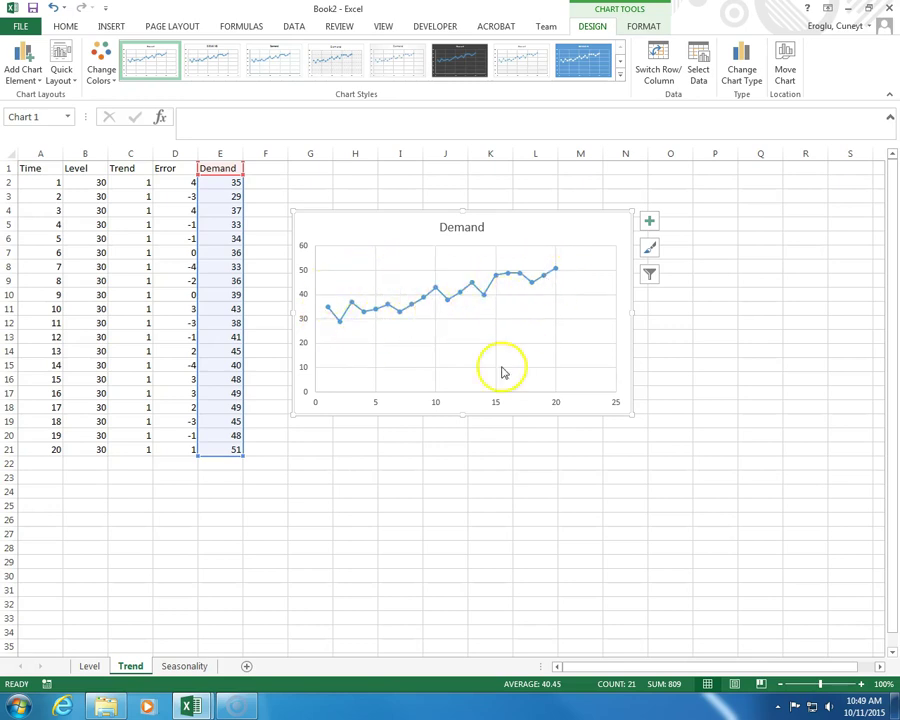
click(327, 509)
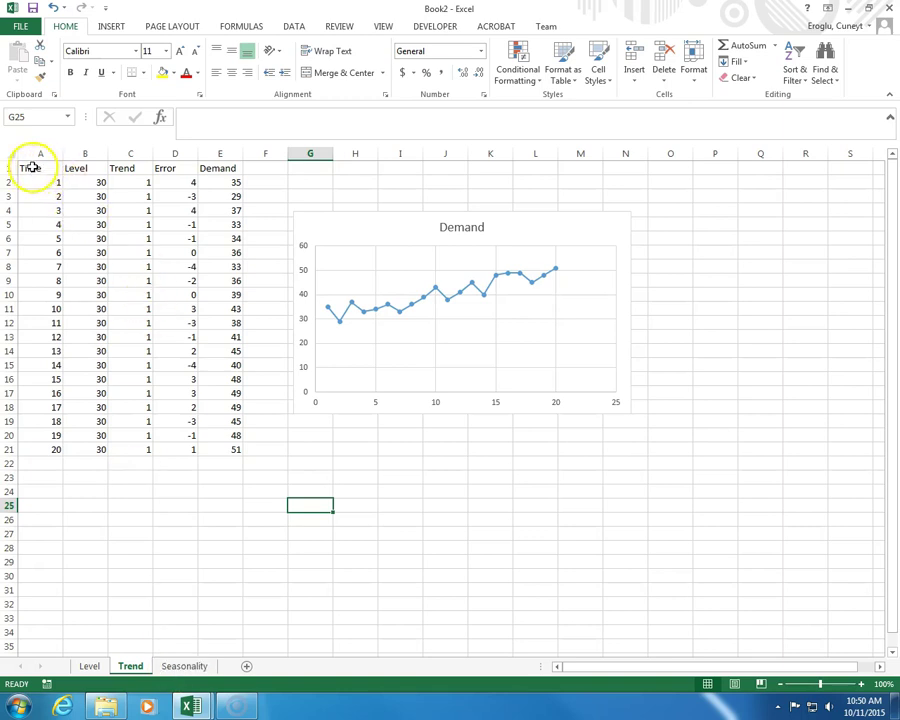
Step: Copy the Time, Level and Trend columns A1:C21 and paste them as values at A1 of the Seasonality sheet
drag(31, 167, 117, 451)
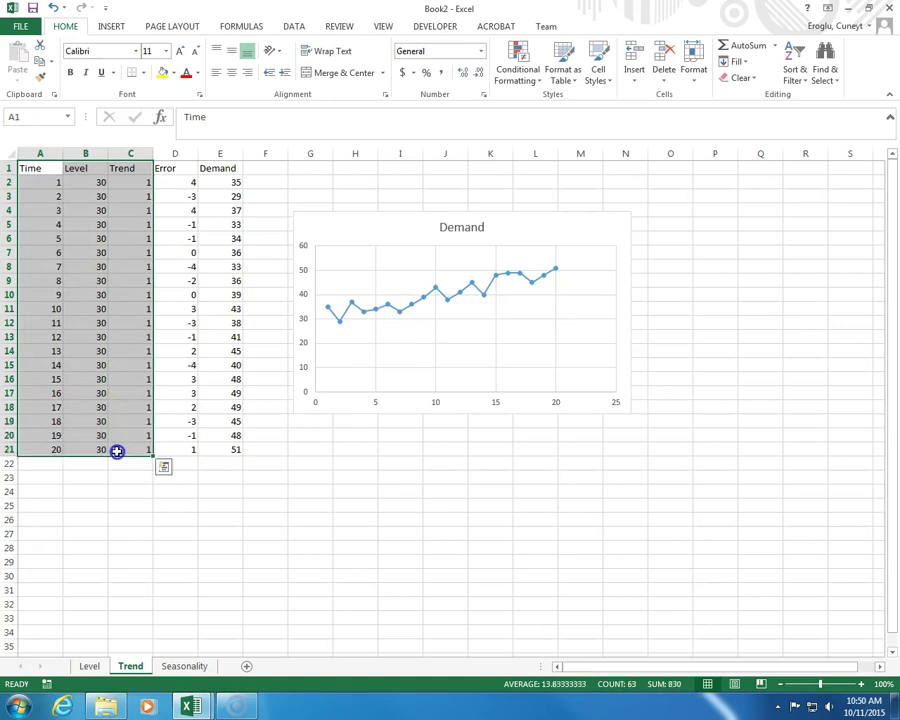
right_click(117, 451)
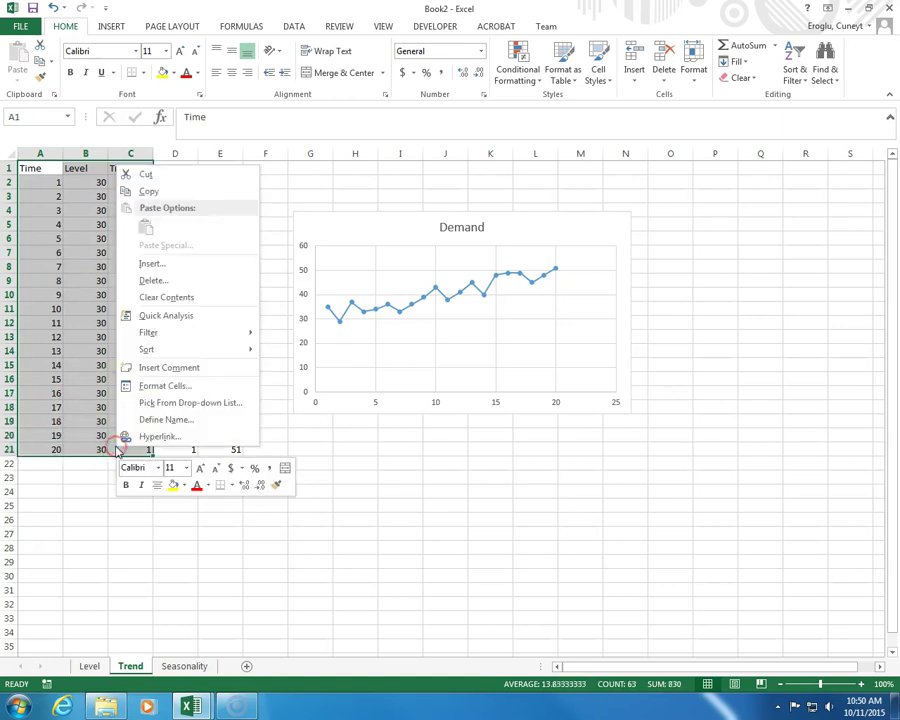
click(148, 192)
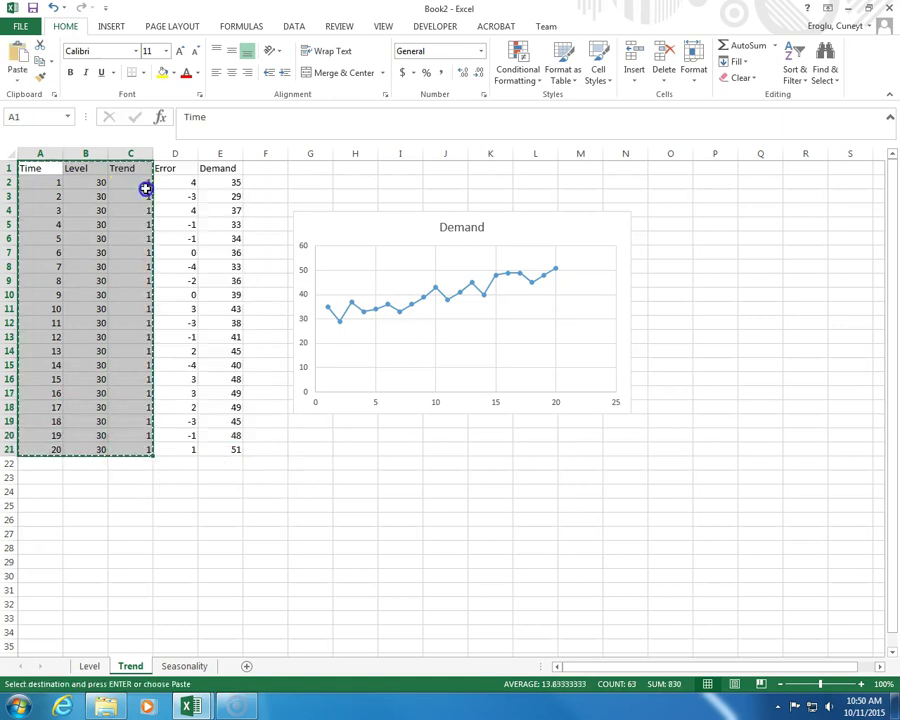
click(186, 666)
right_click(37, 168)
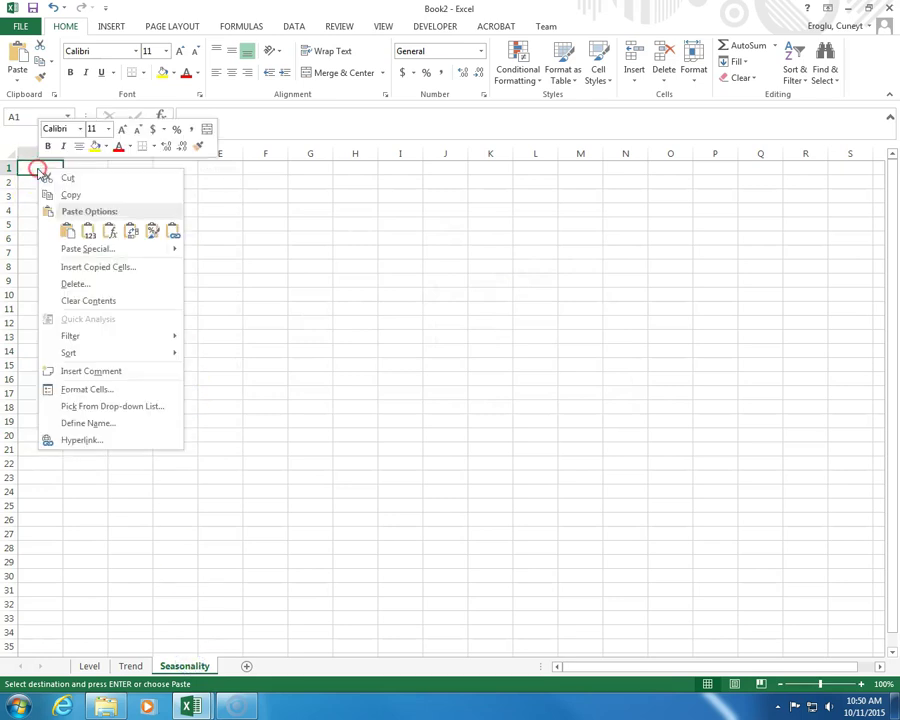
click(90, 234)
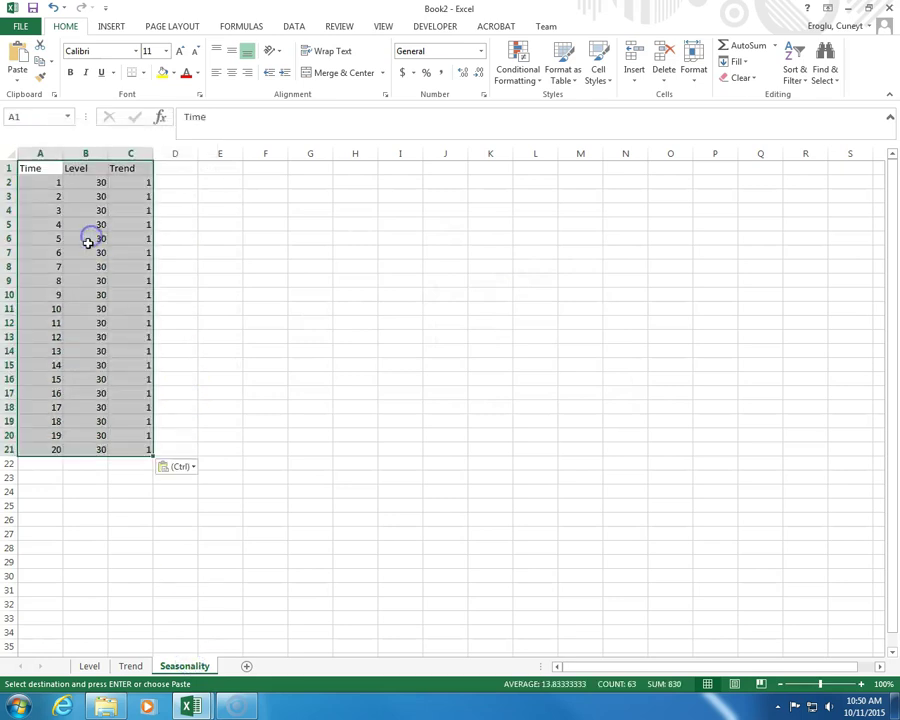
Step: Add the header Seasonality in D1 and autofit column D to its width
click(167, 170)
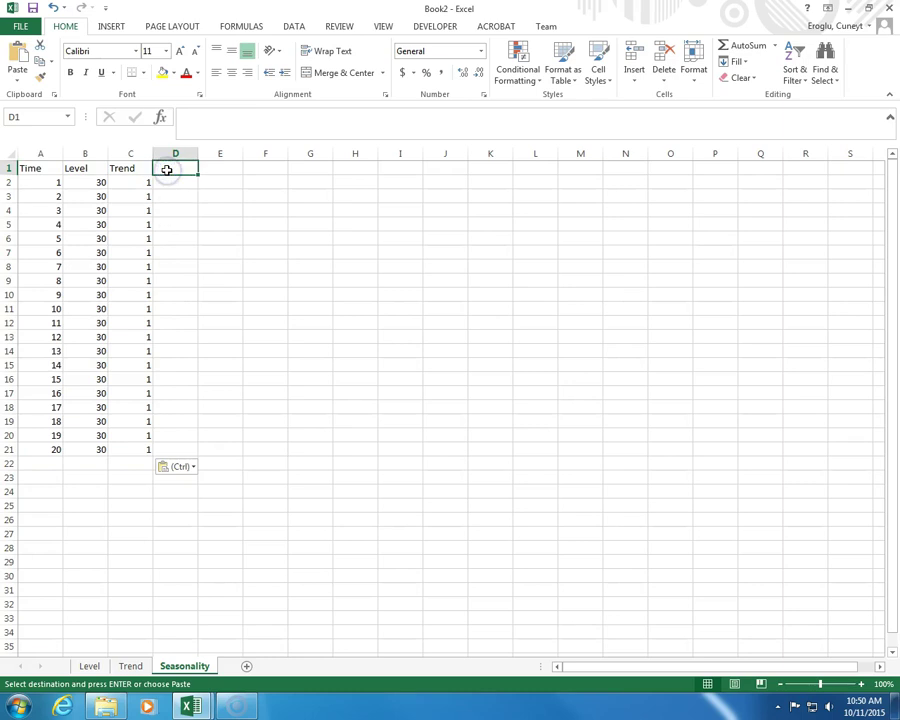
text(Seasonality)
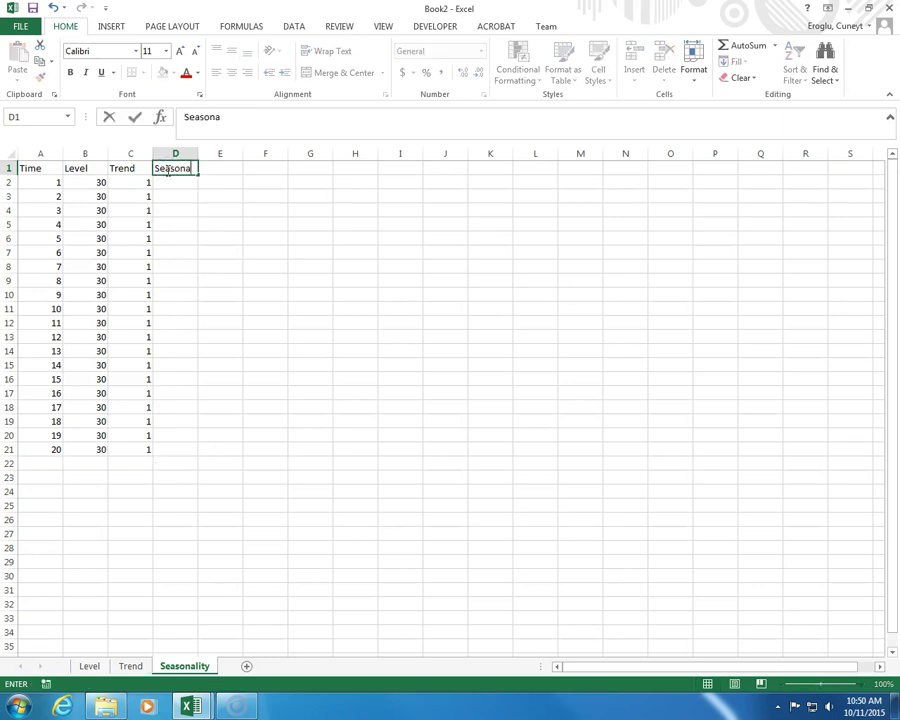
key(Return)
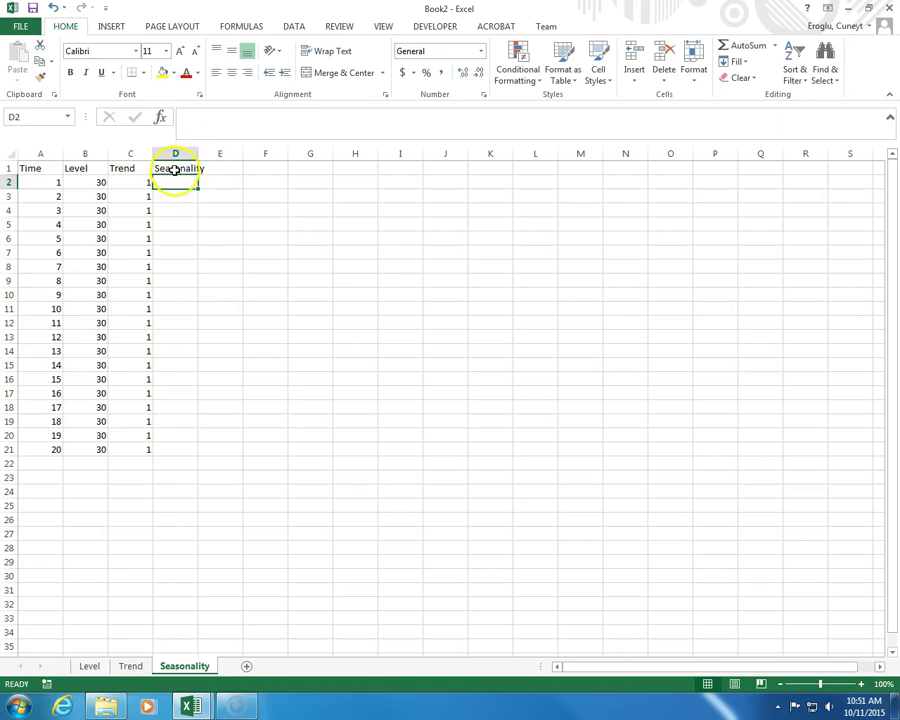
click(174, 170)
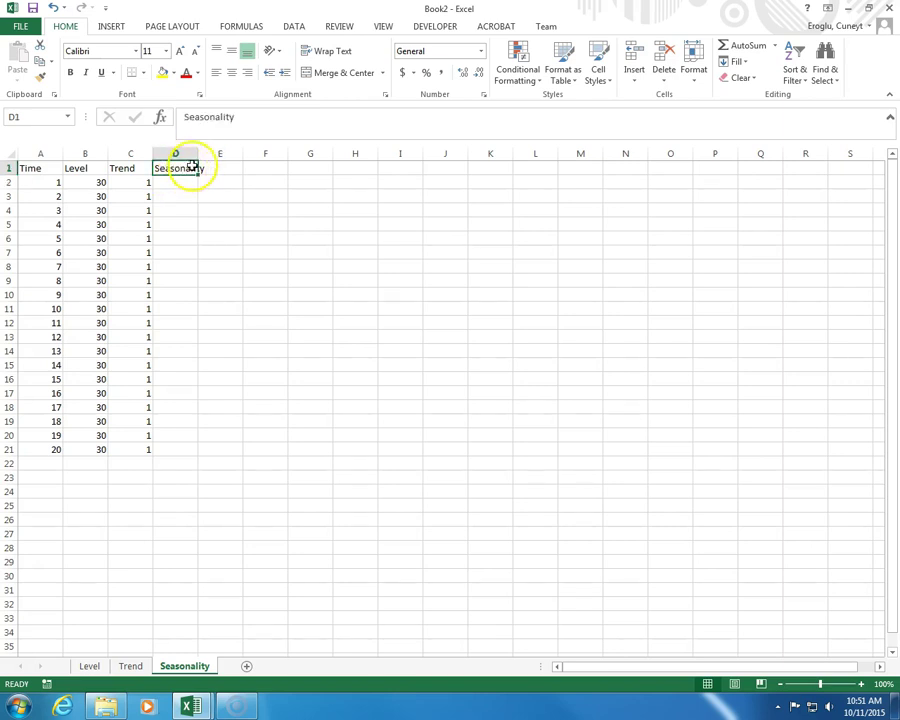
double_click(199, 153)
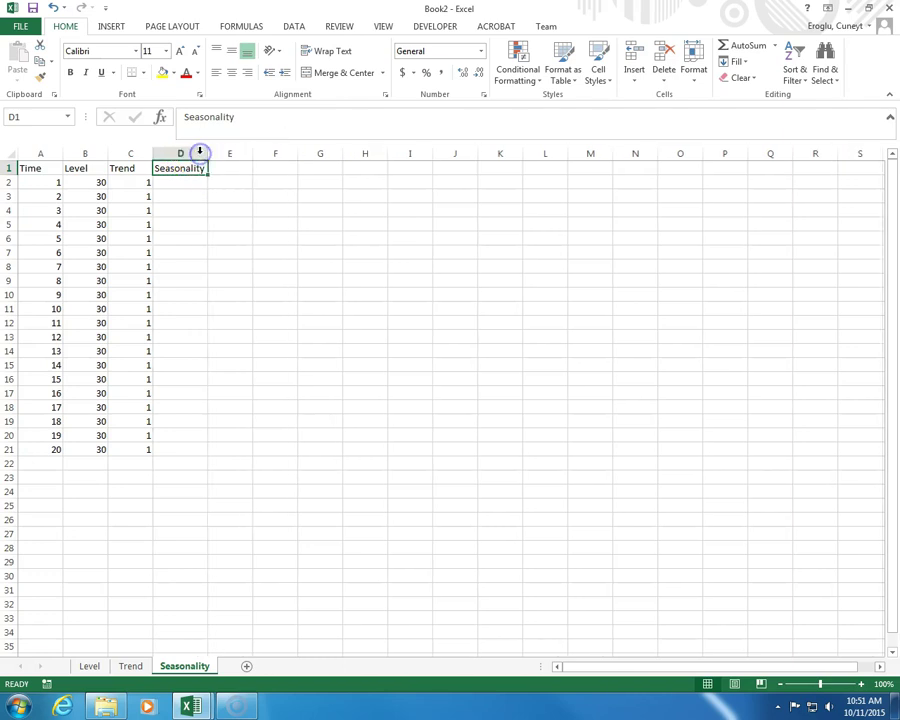
Step: Enter the four seasonal values 1, 3, 10 and 20 in cells D2 to D5 of the Seasonality column
click(198, 181)
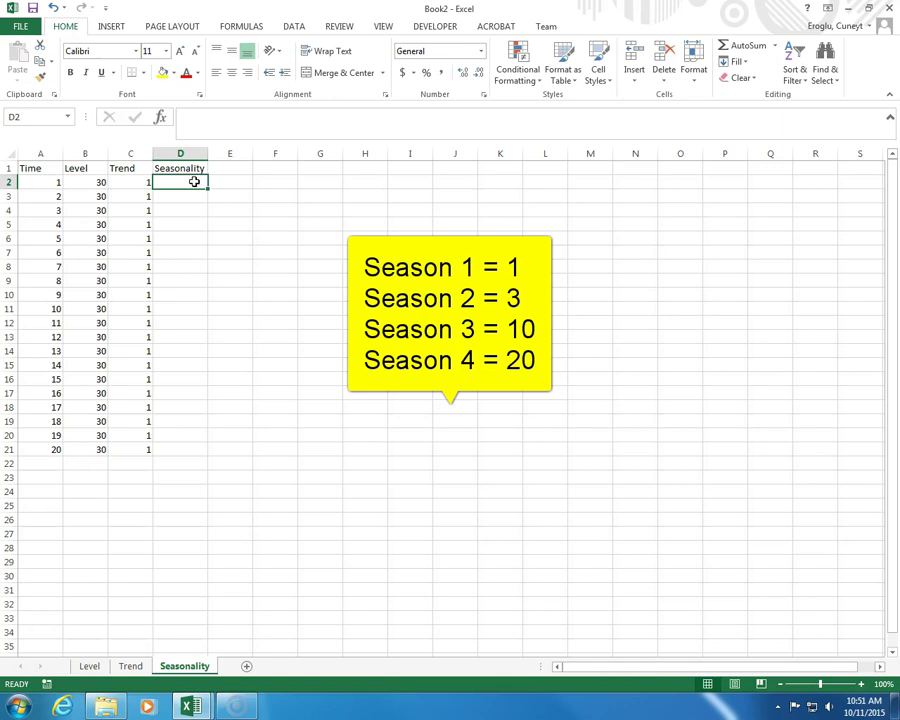
text(1)
key(Return)
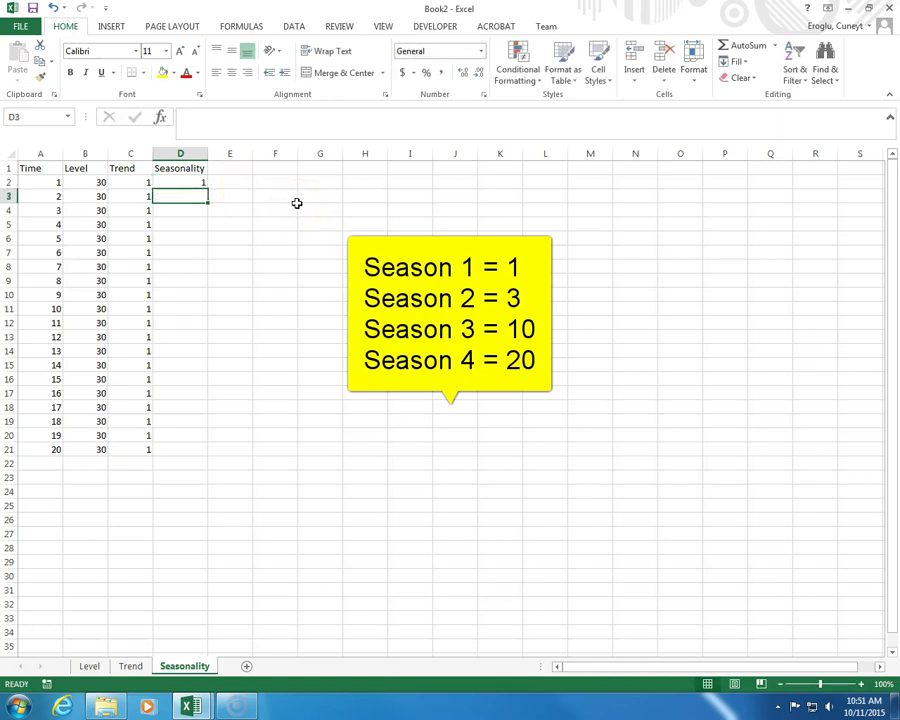
text(23)
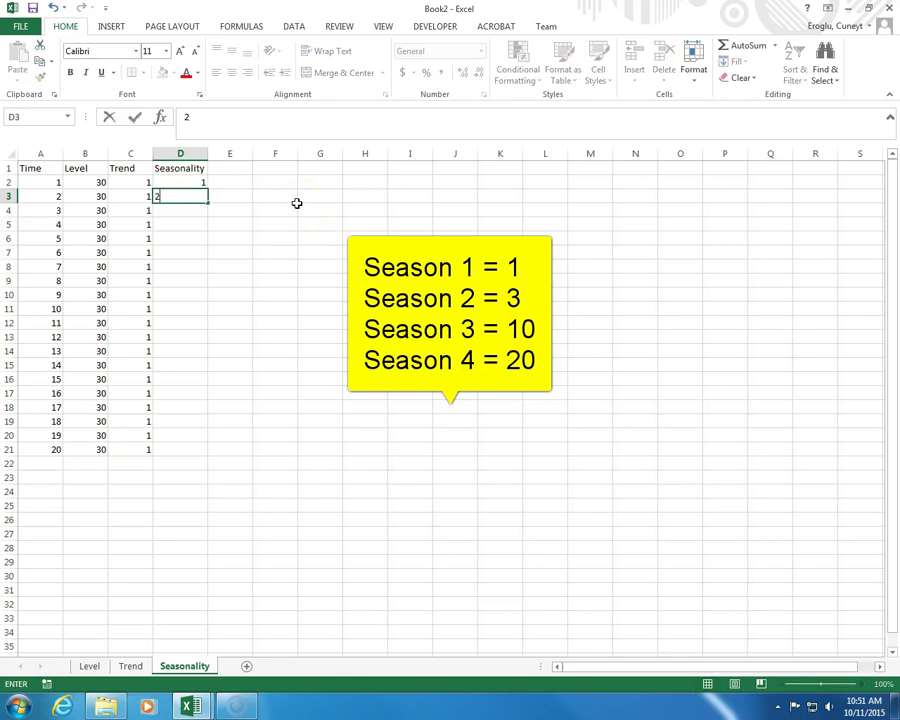
key(BackSpace)
key(BackSpace)
text(3)
key(Return)
text(10)
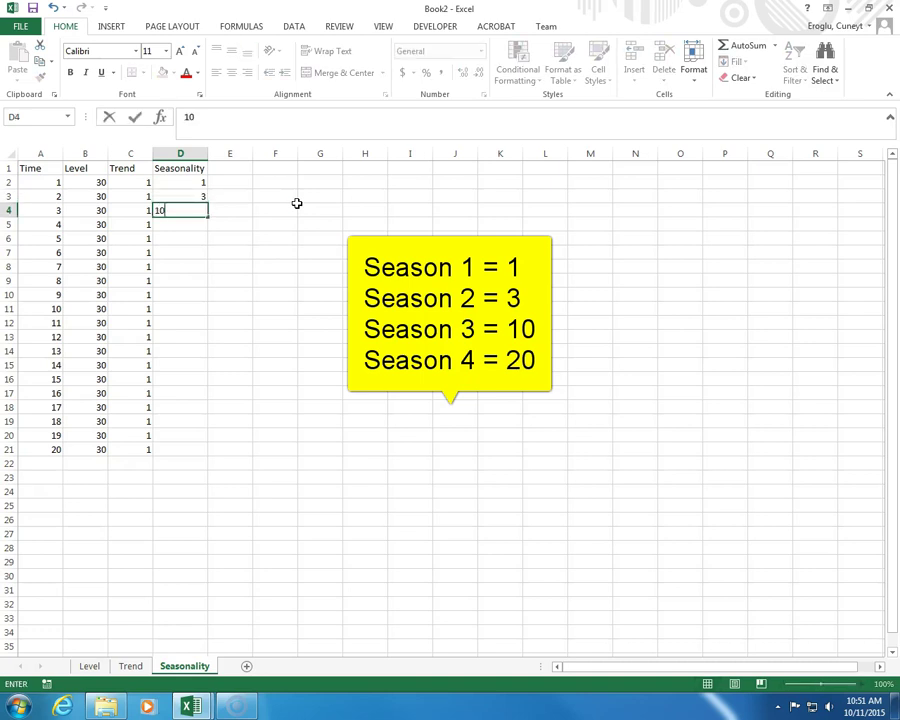
key(Return)
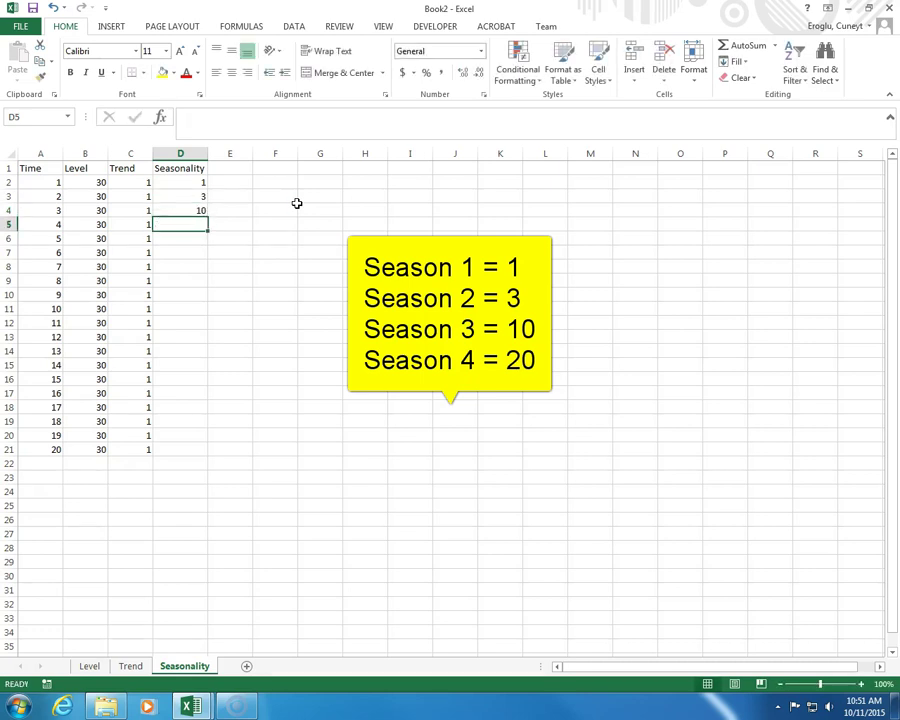
text(20)
key(Return)
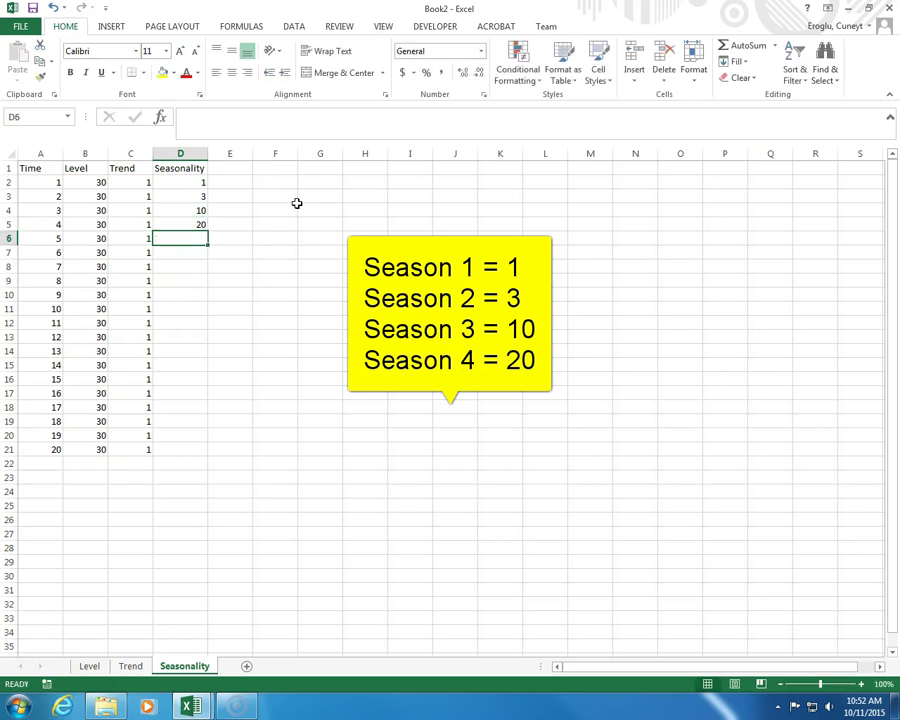
Step: Copy the seasonal pattern D2:D5 and paste it at D6, D10, D14 and D18 to fill the column to row 21
drag(192, 182, 190, 224)
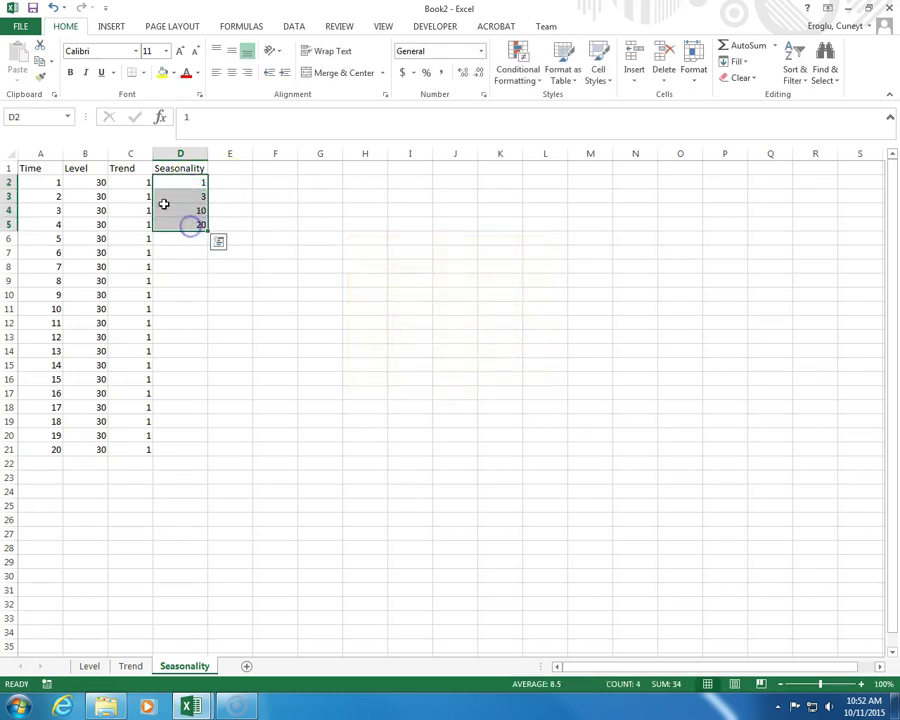
click(219, 248)
right_click(177, 215)
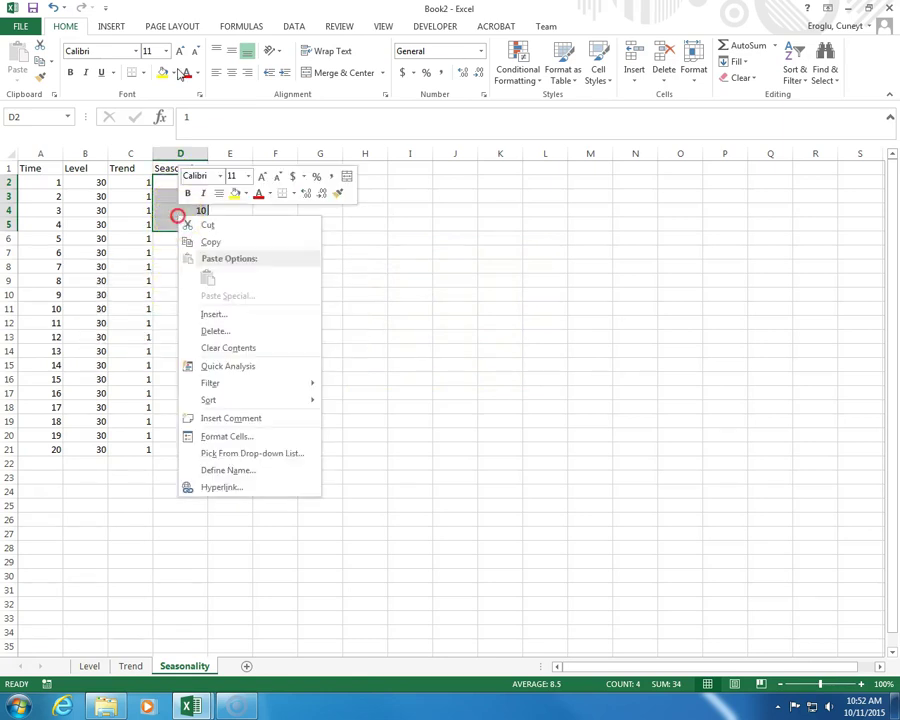
click(227, 243)
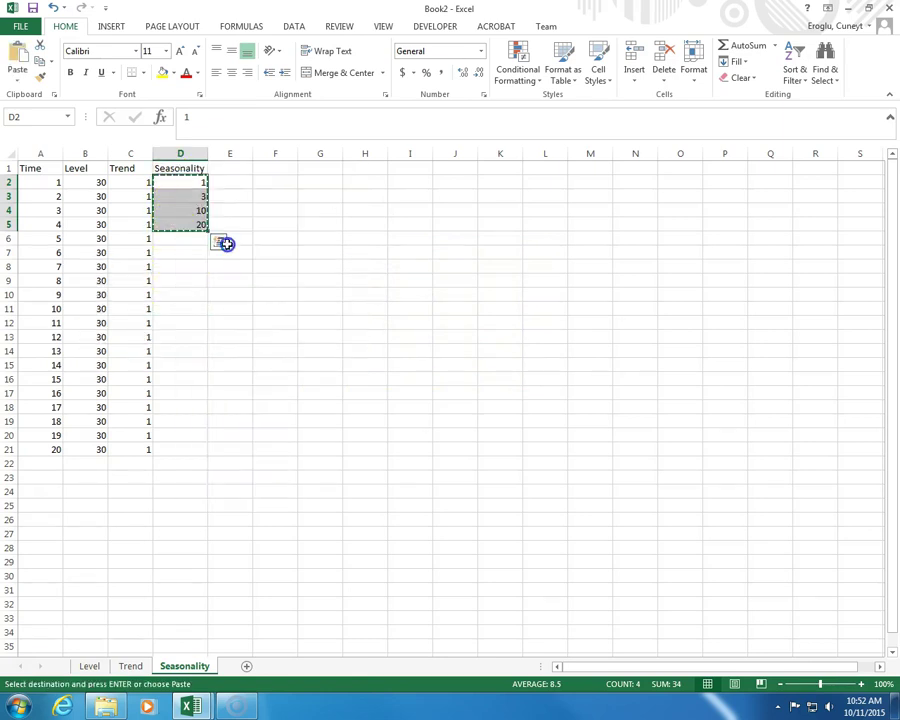
right_click(173, 241)
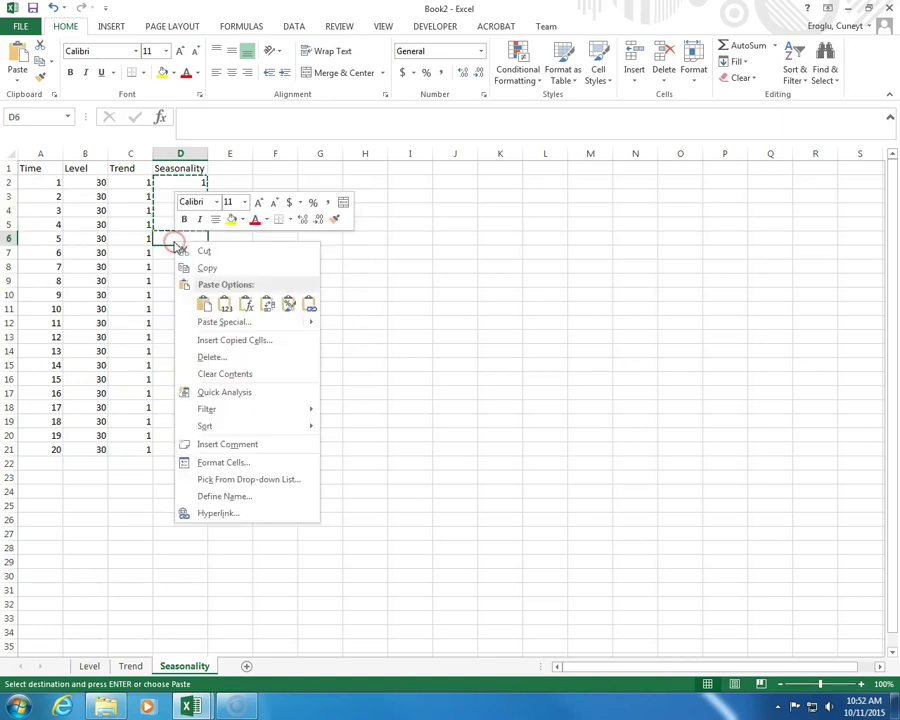
click(227, 304)
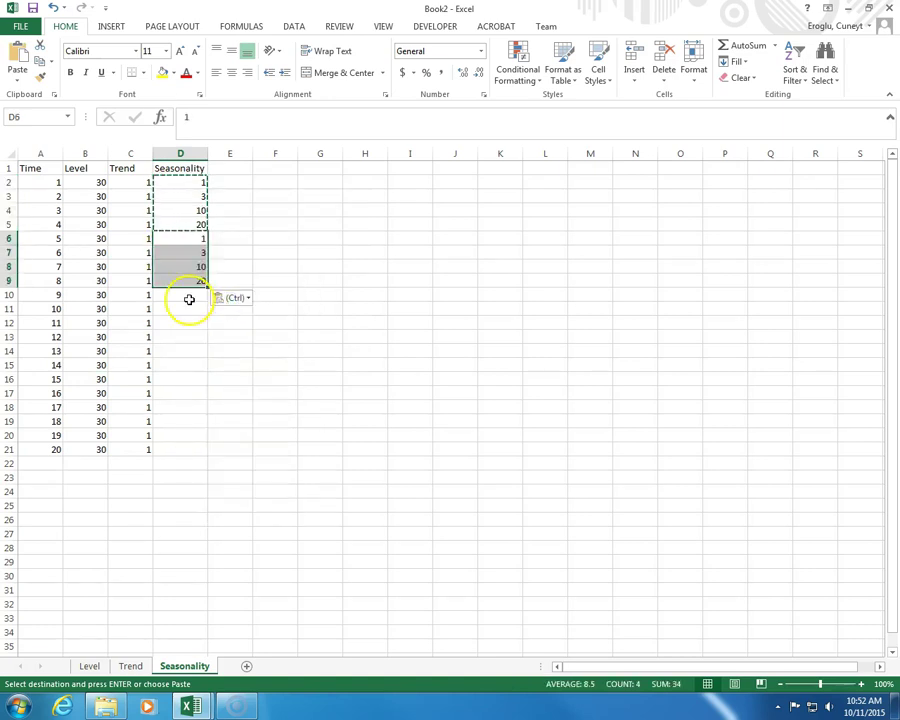
right_click(189, 299)
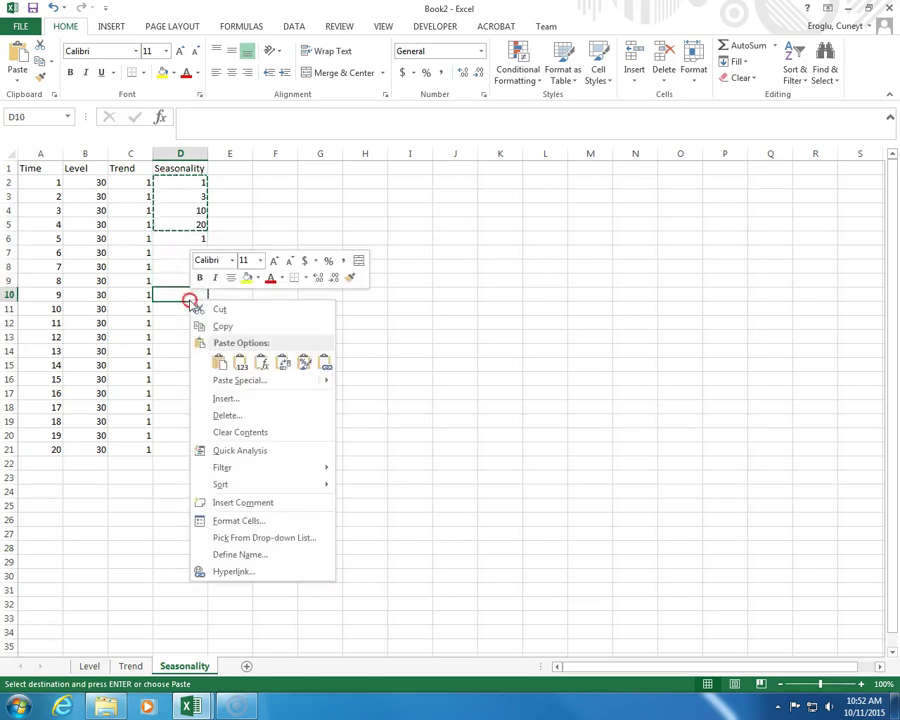
click(237, 364)
right_click(177, 354)
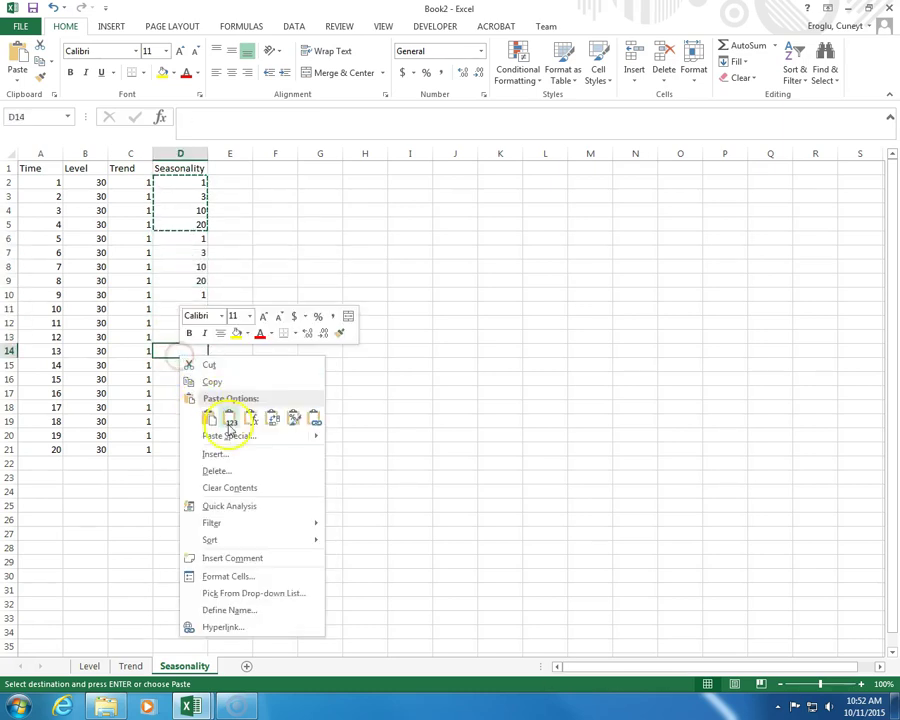
click(228, 418)
right_click(182, 408)
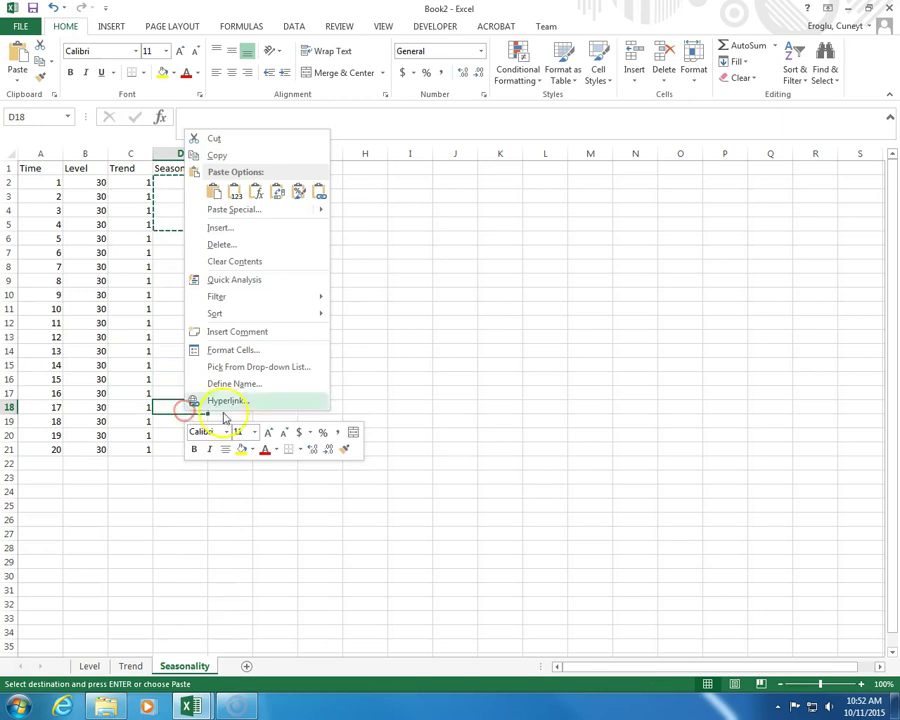
click(216, 193)
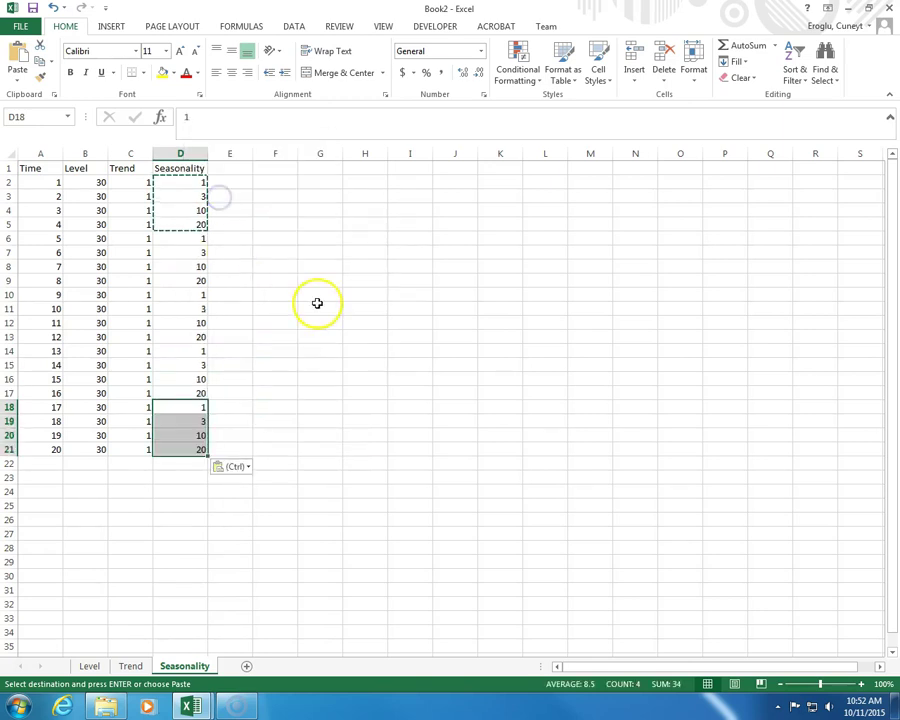
click(318, 307)
key(Escape)
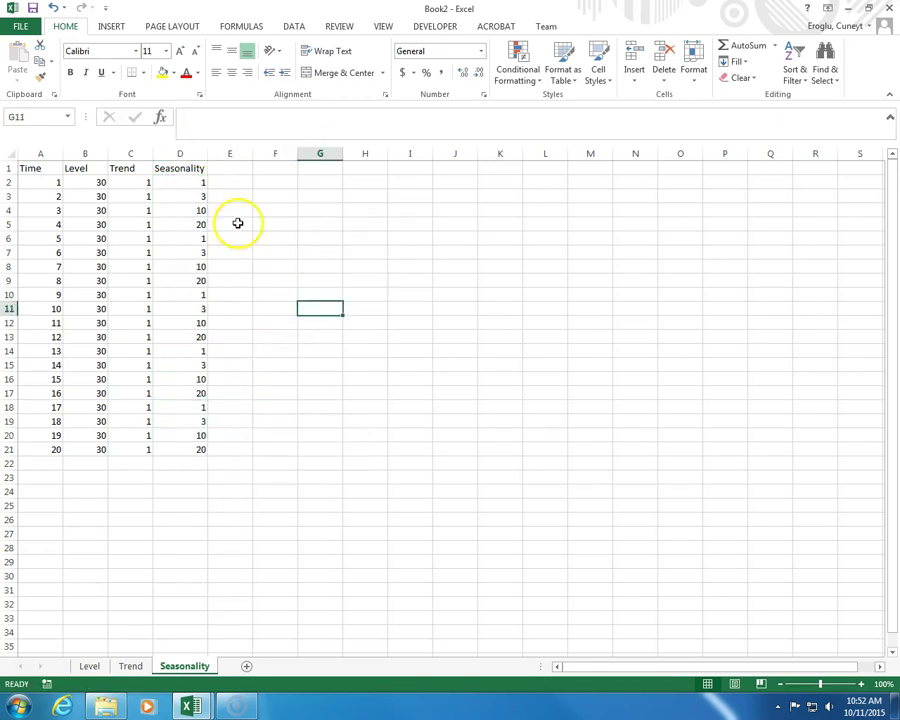
drag(180, 183, 178, 218)
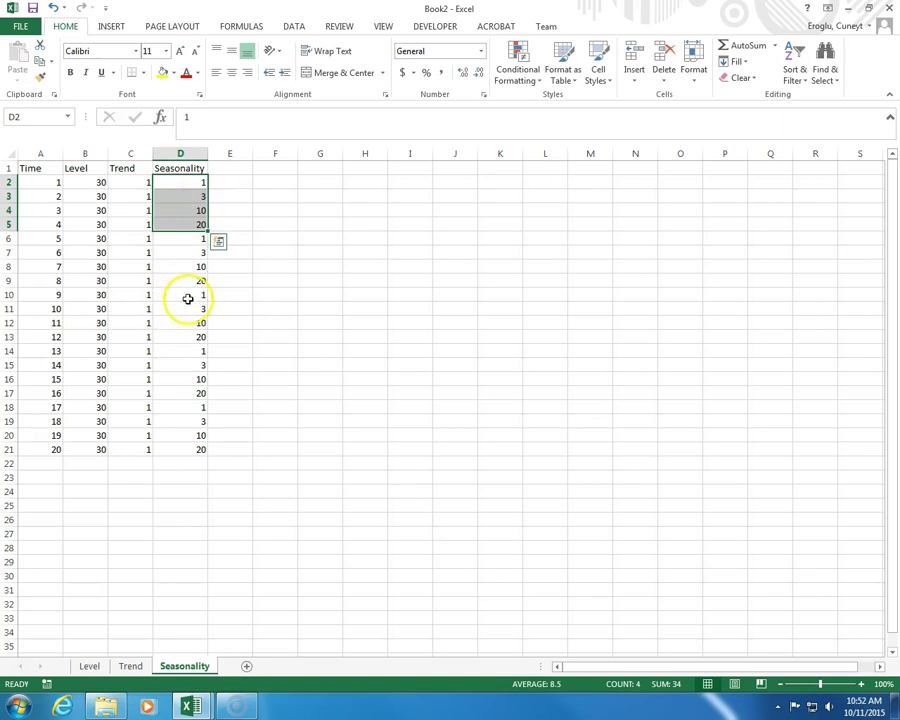
click(255, 353)
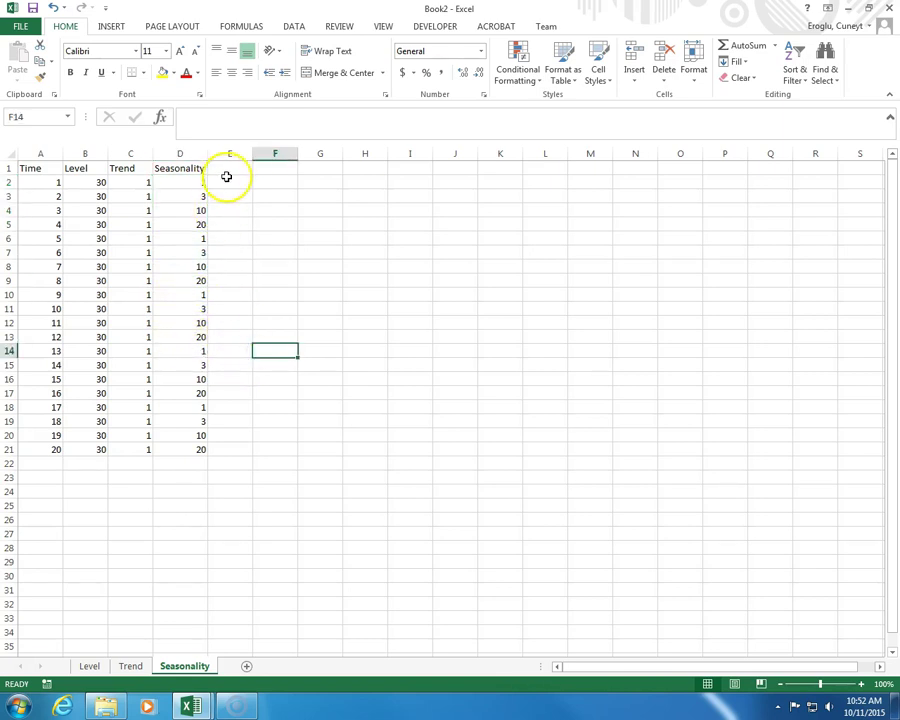
Step: Add the header Error in E1 and fill E2:E21 with the formula =RANDBETWEEN(-4,4)
click(232, 170)
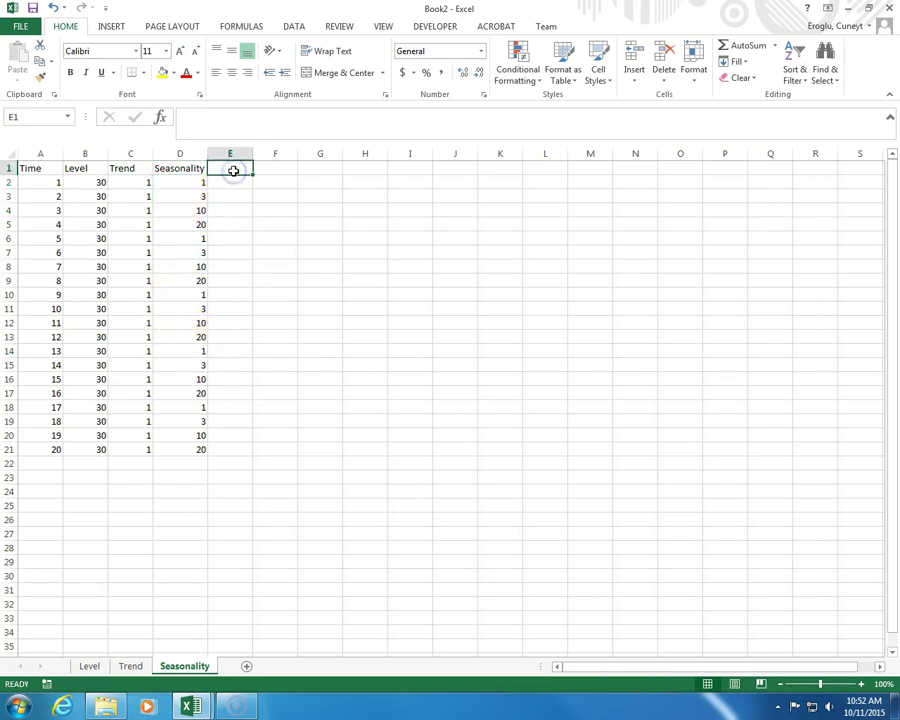
text(Error)
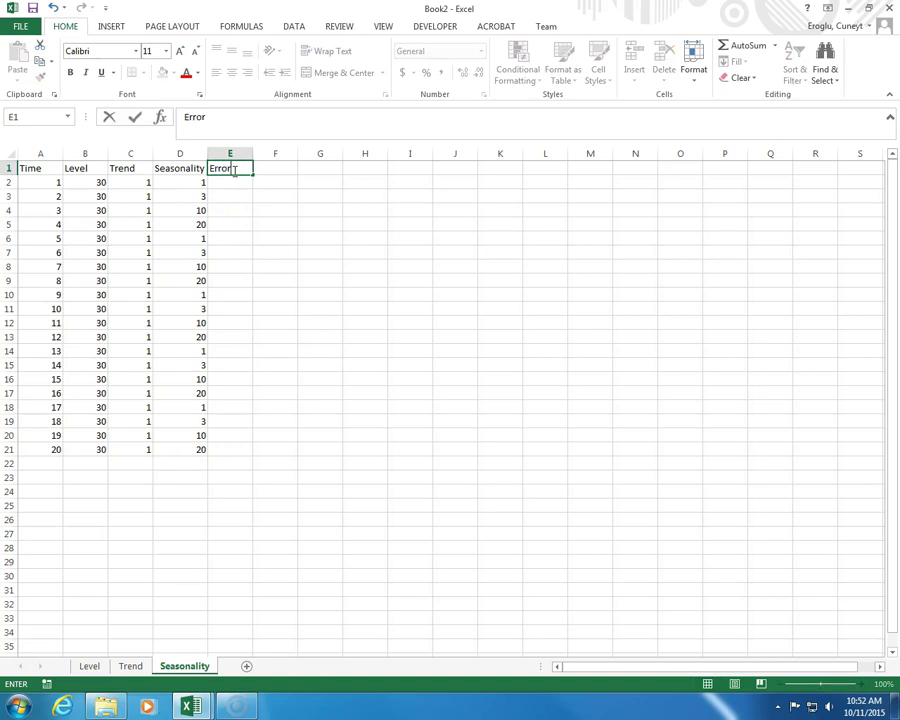
key(Return)
text(=rand)
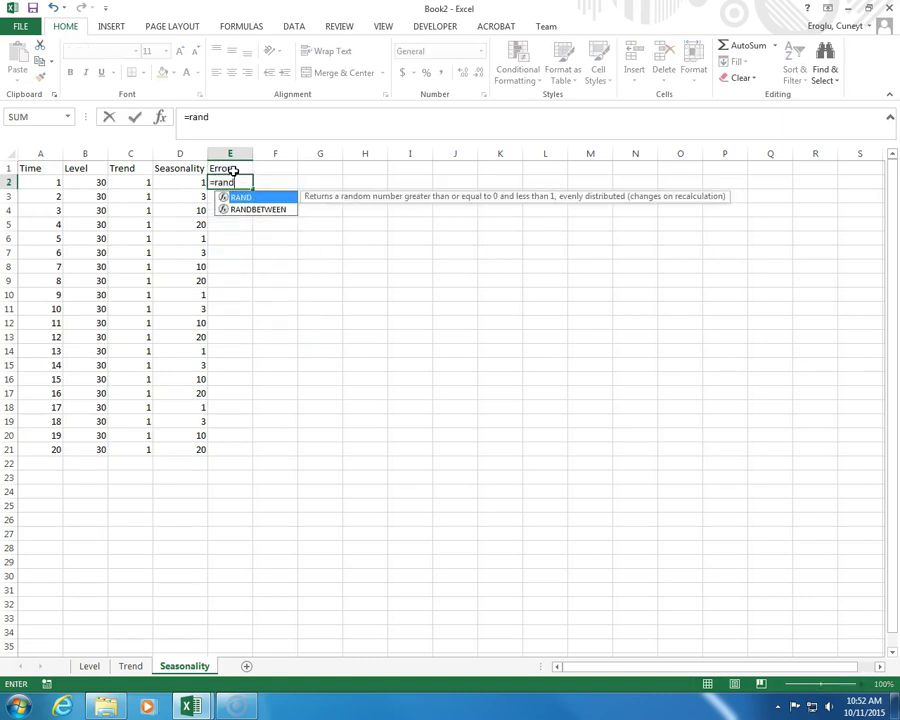
text(between)
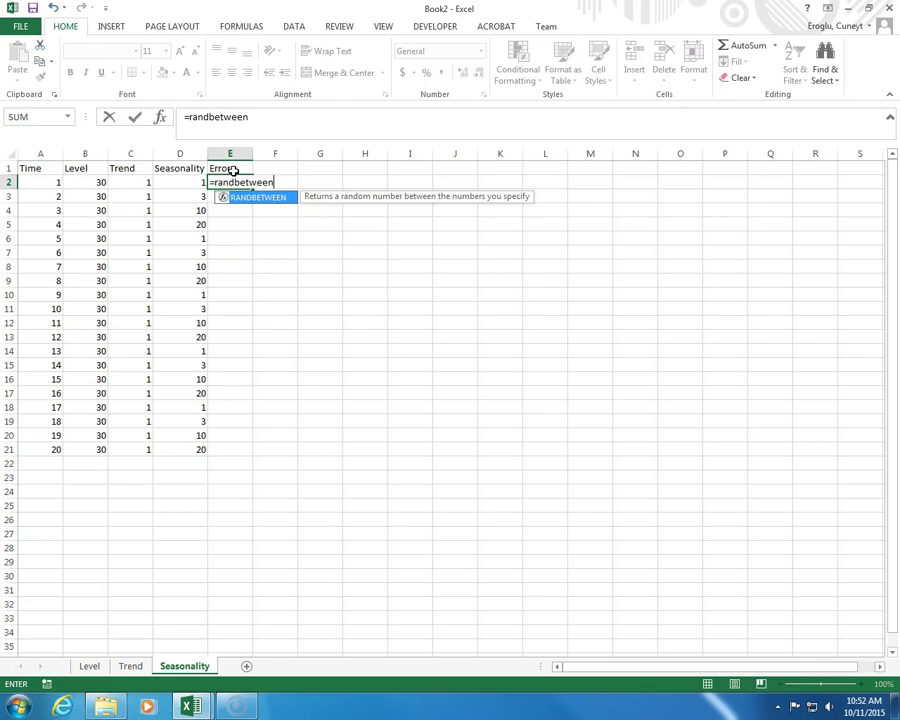
text((-4)
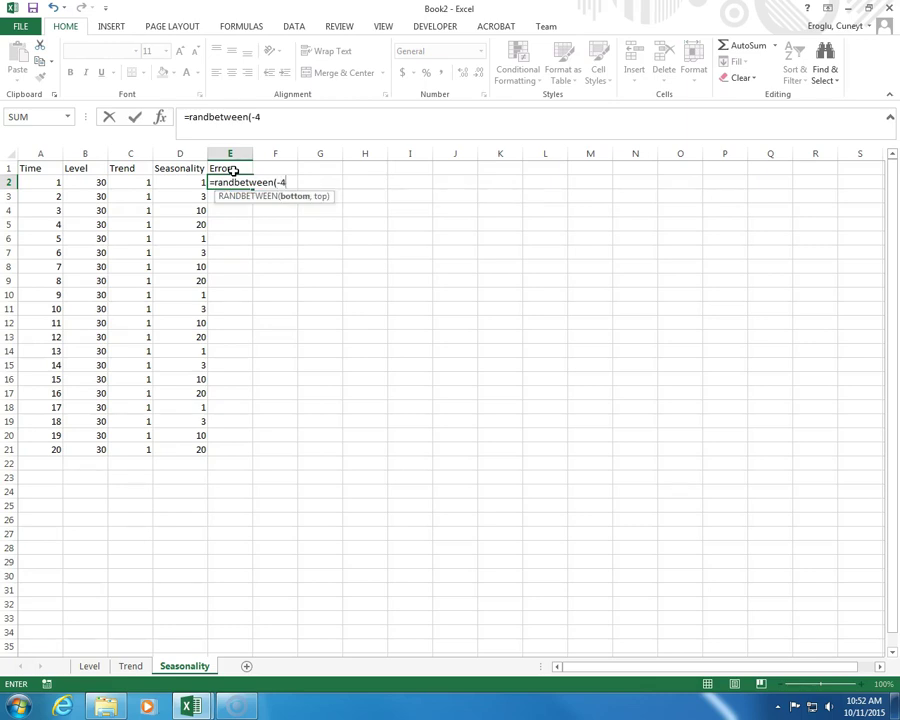
text(,4))
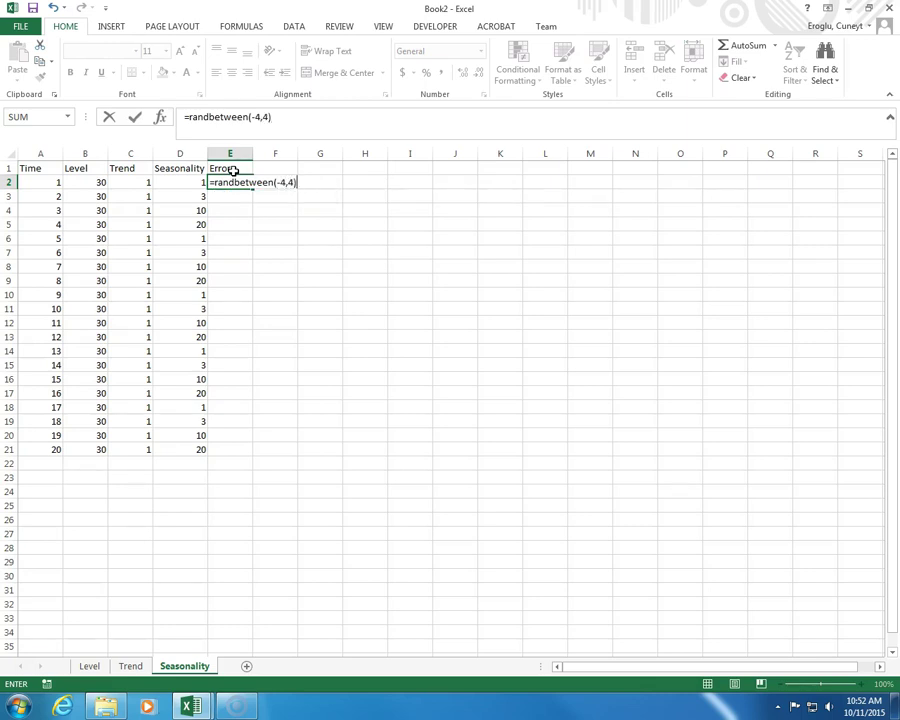
key(Return)
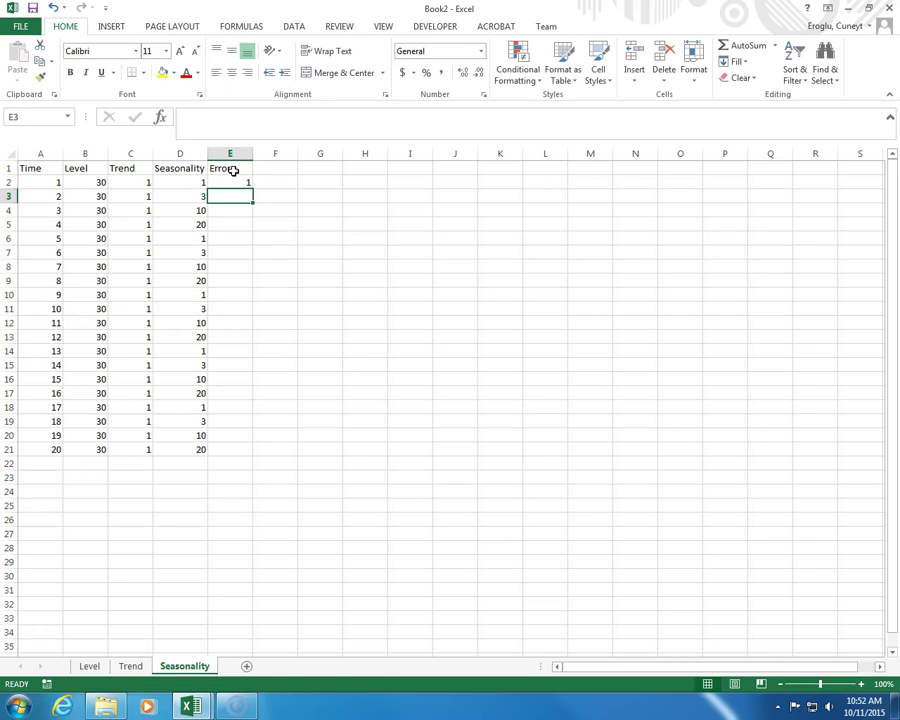
click(231, 181)
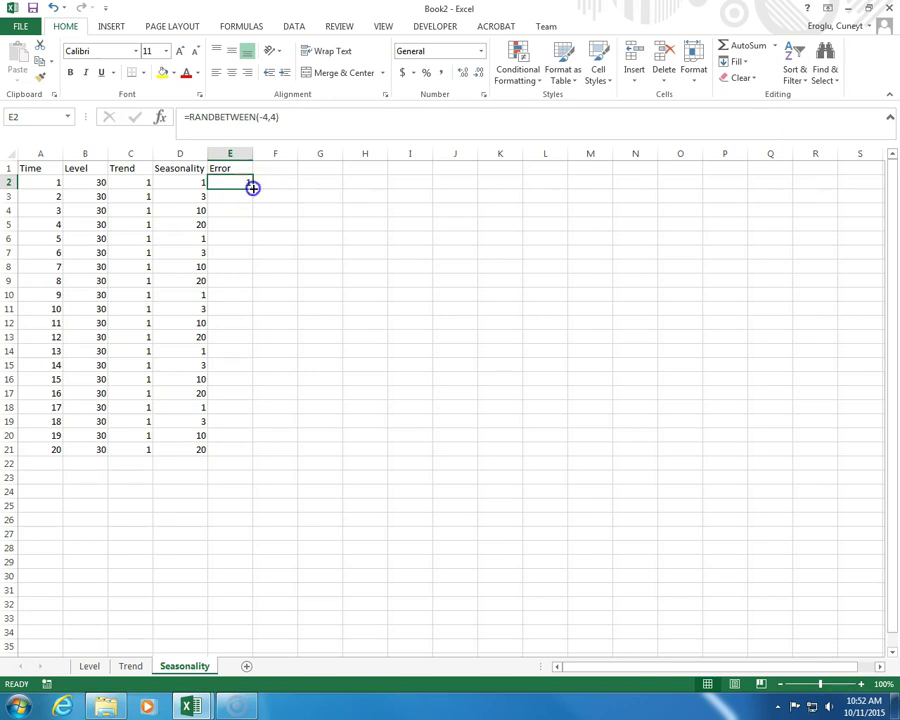
double_click(252, 188)
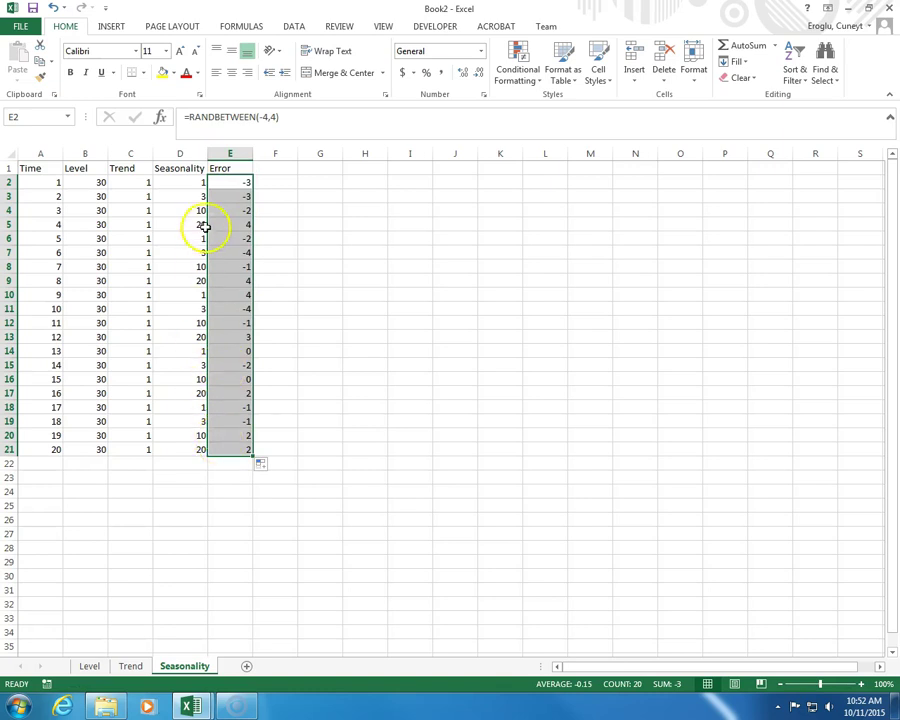
Step: Copy the Error column E1:E21 and paste it as values at F1
drag(228, 170, 236, 456)
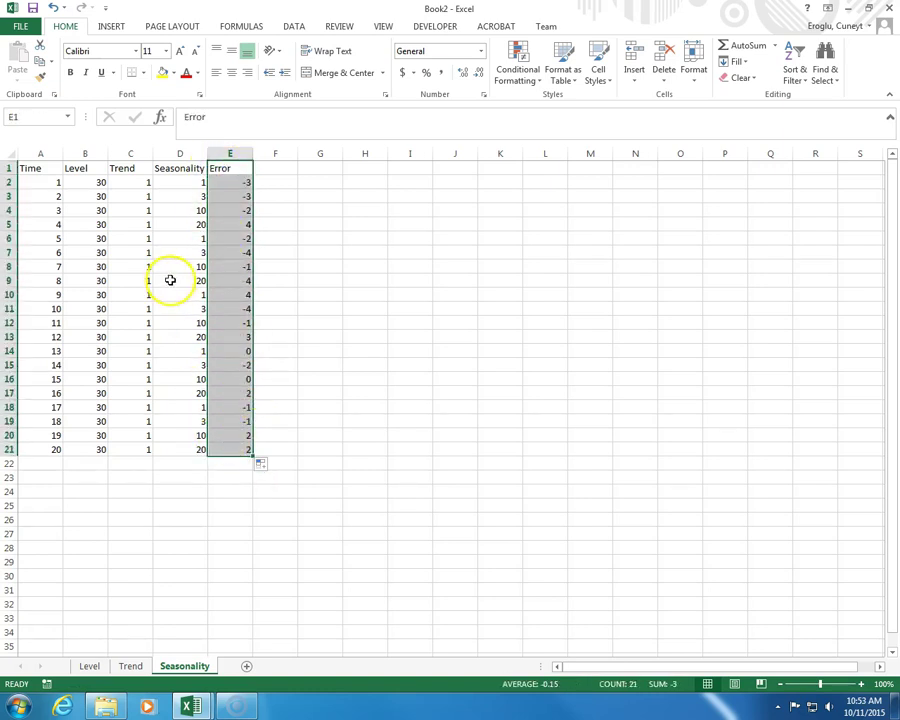
right_click(230, 236)
click(262, 260)
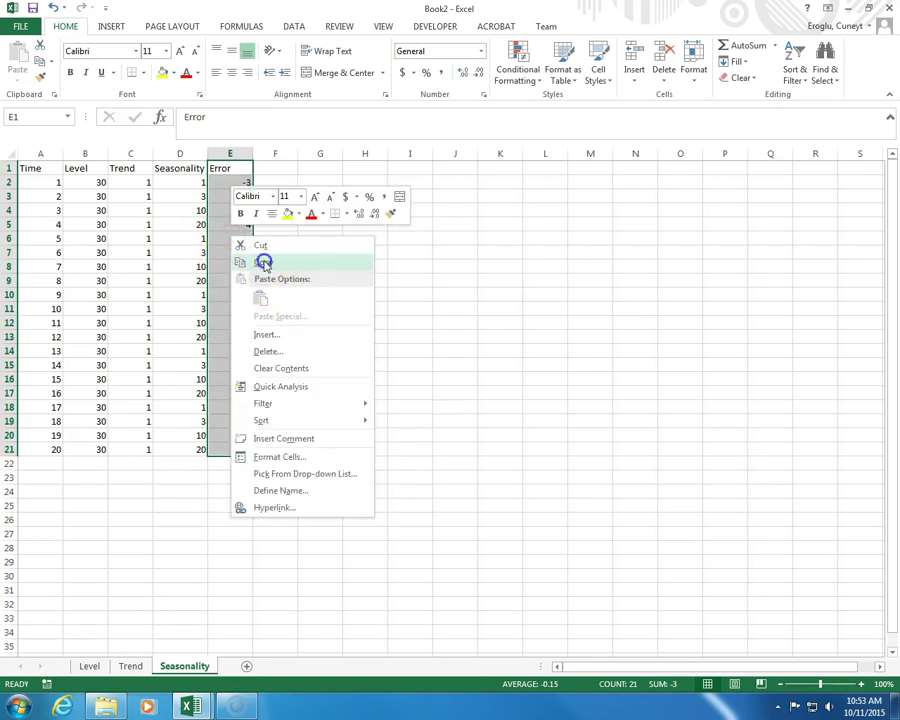
click(279, 166)
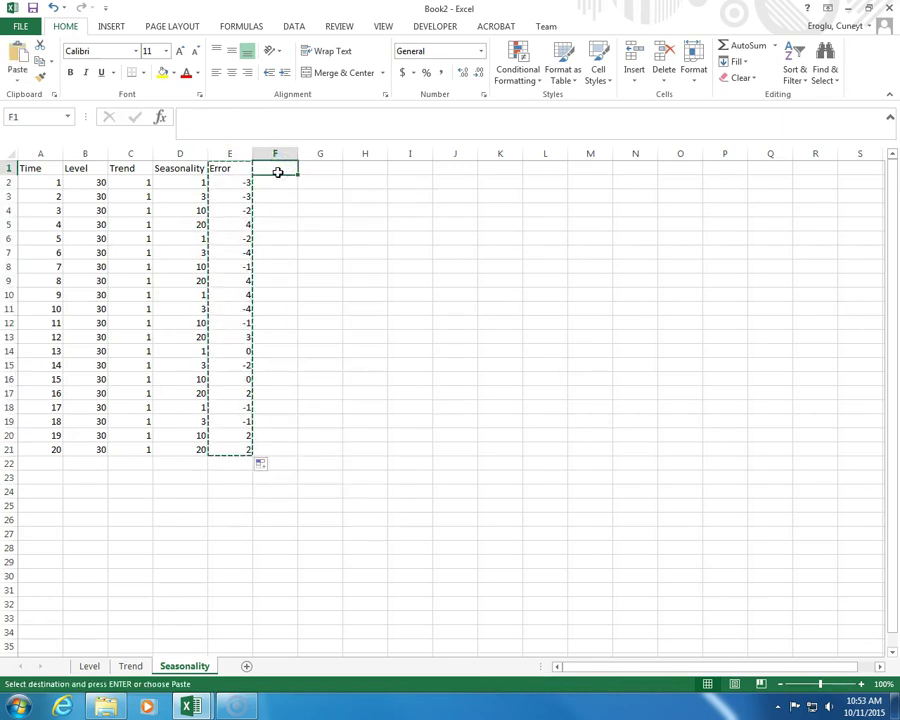
right_click(278, 167)
click(327, 233)
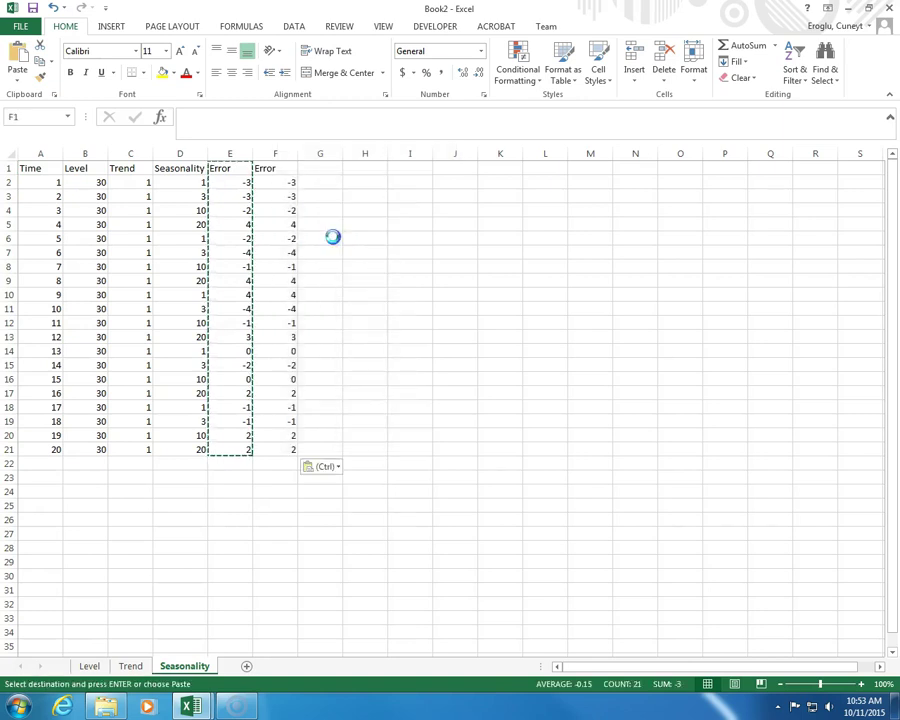
Step: Delete column E with the random-number formulas and select cell F1
click(228, 155)
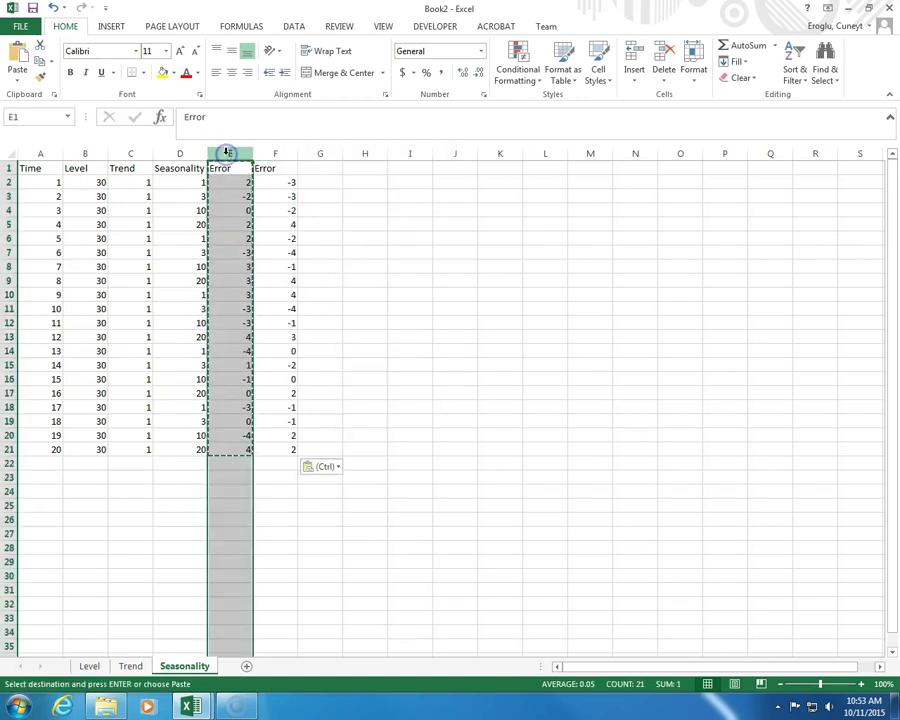
right_click(240, 257)
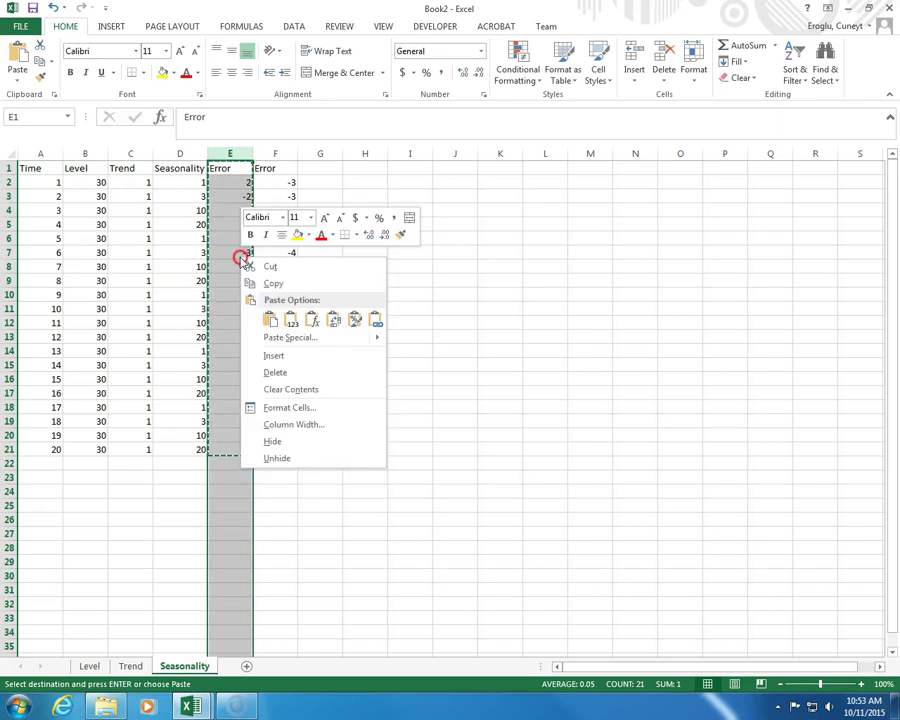
click(274, 372)
click(307, 361)
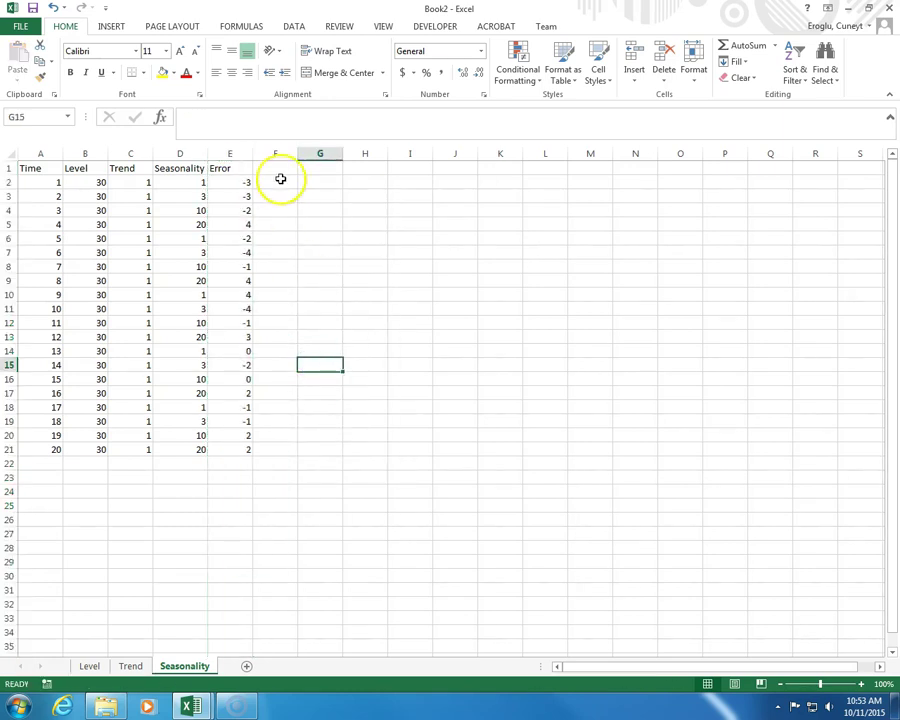
click(278, 172)
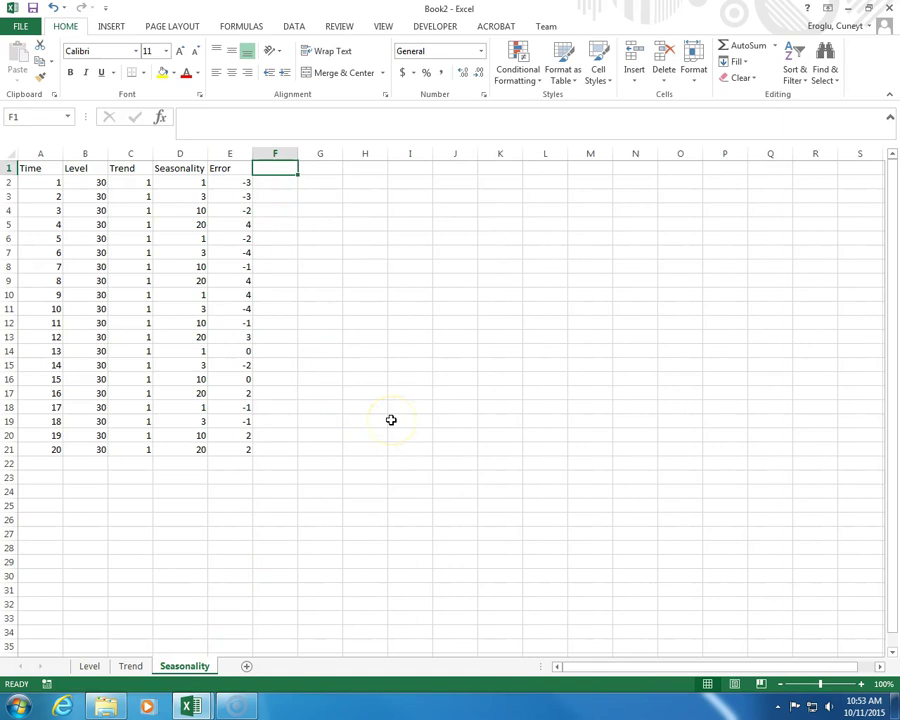
Step: Add the header Demand in F1 and enter the formula =B2+C2*A2+D2+E2 in F2
text(De)
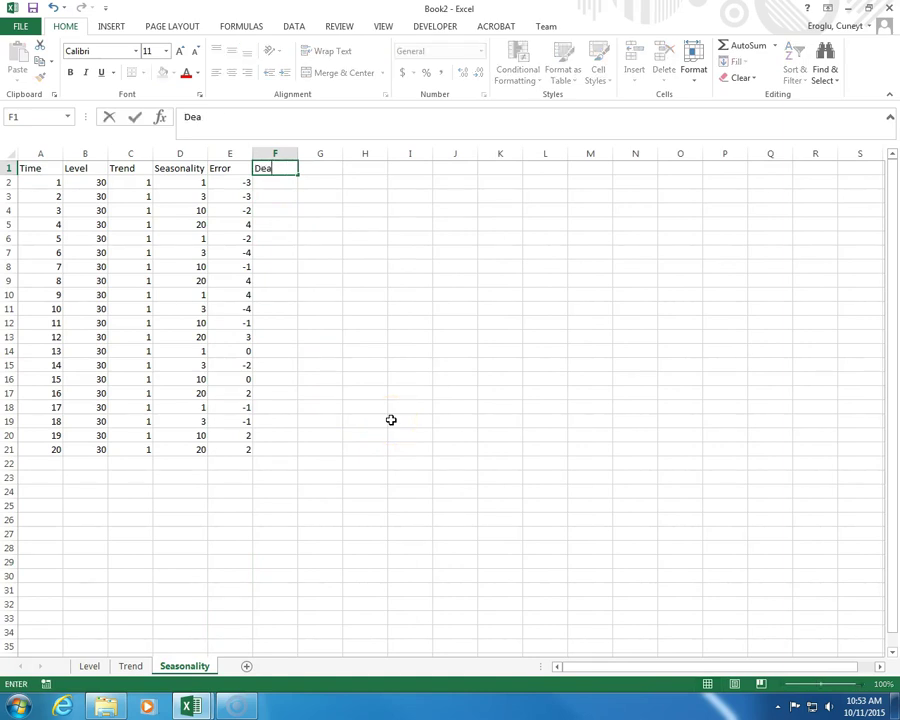
text(mand)
key(Return)
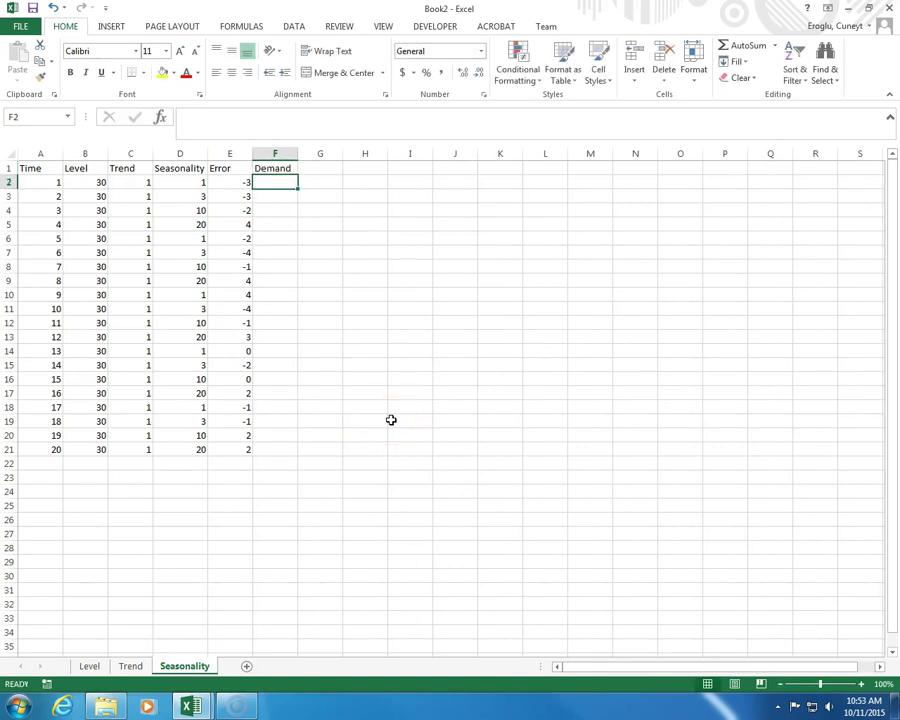
text(=)
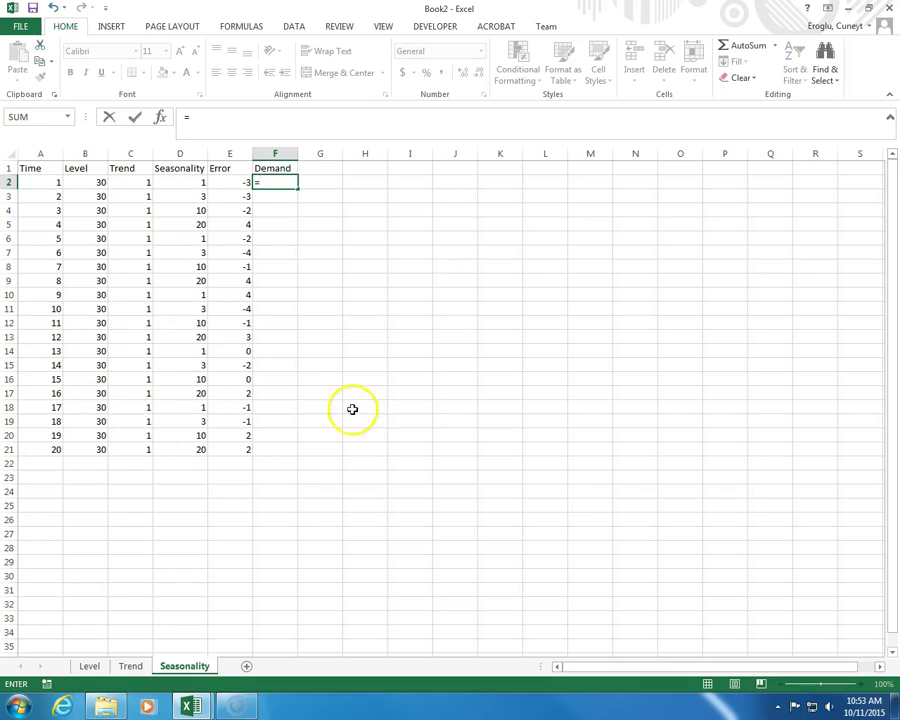
click(80, 182)
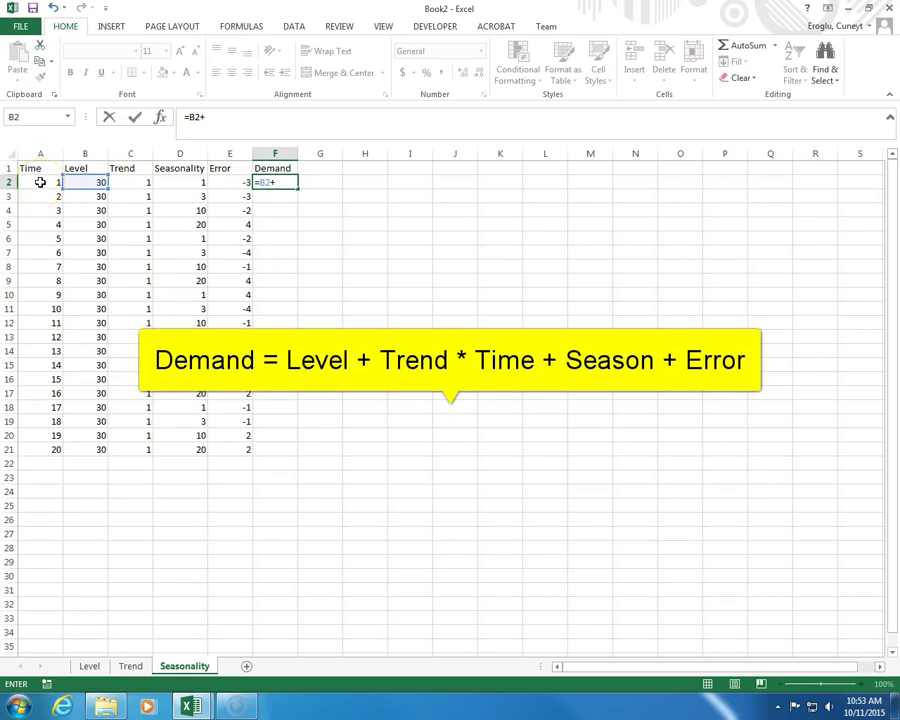
click(141, 182)
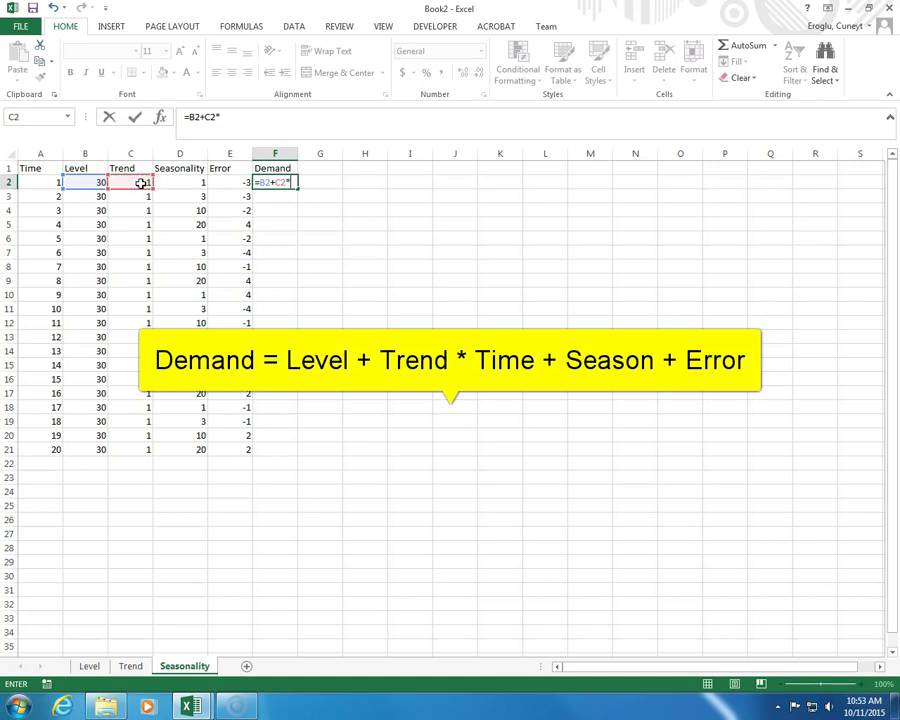
click(38, 182)
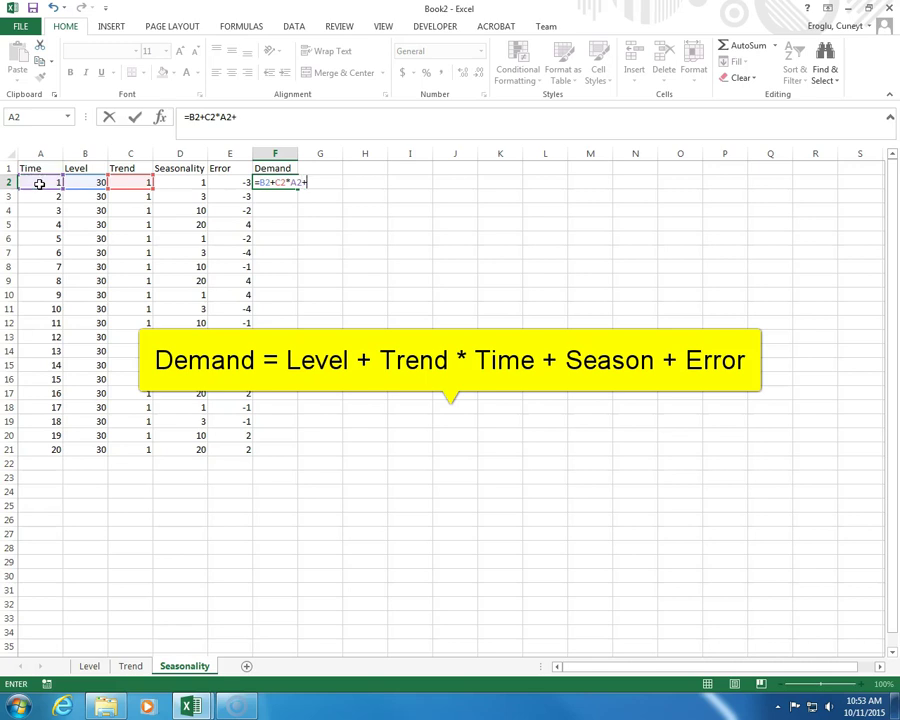
click(178, 178)
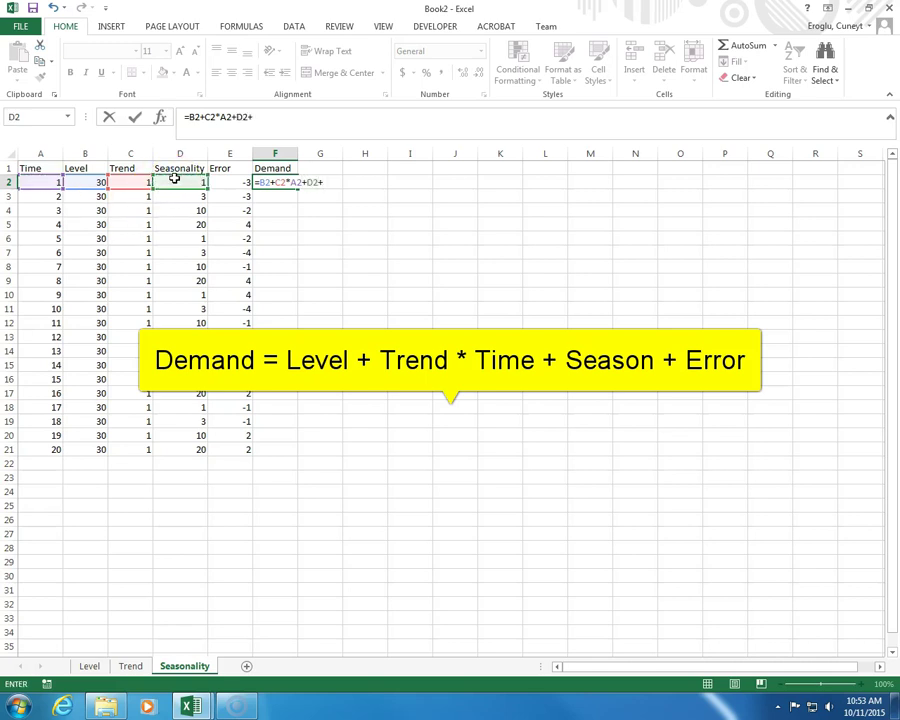
click(220, 180)
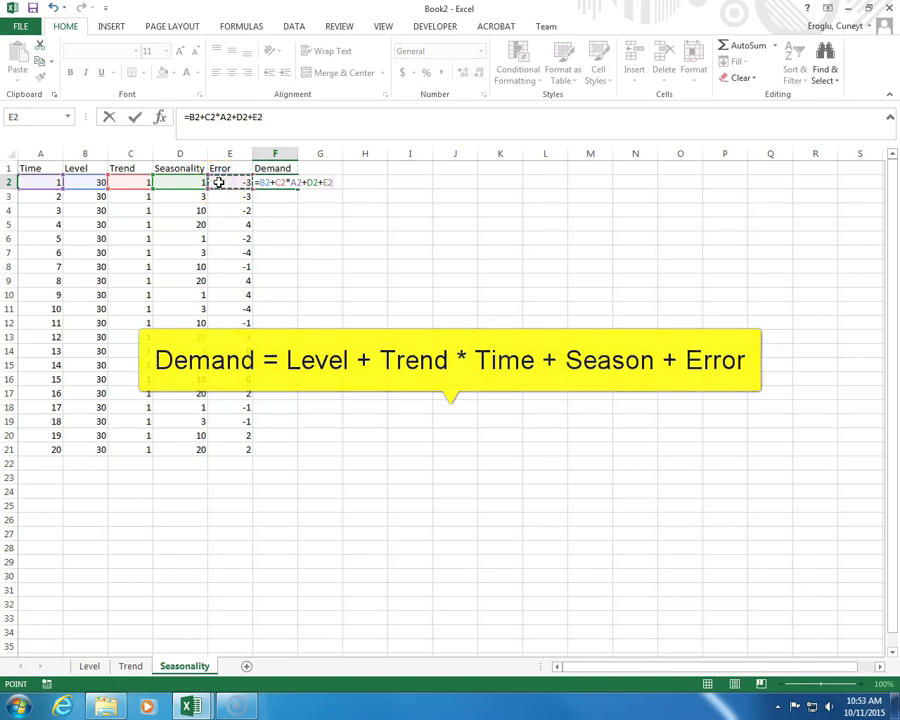
key(Return)
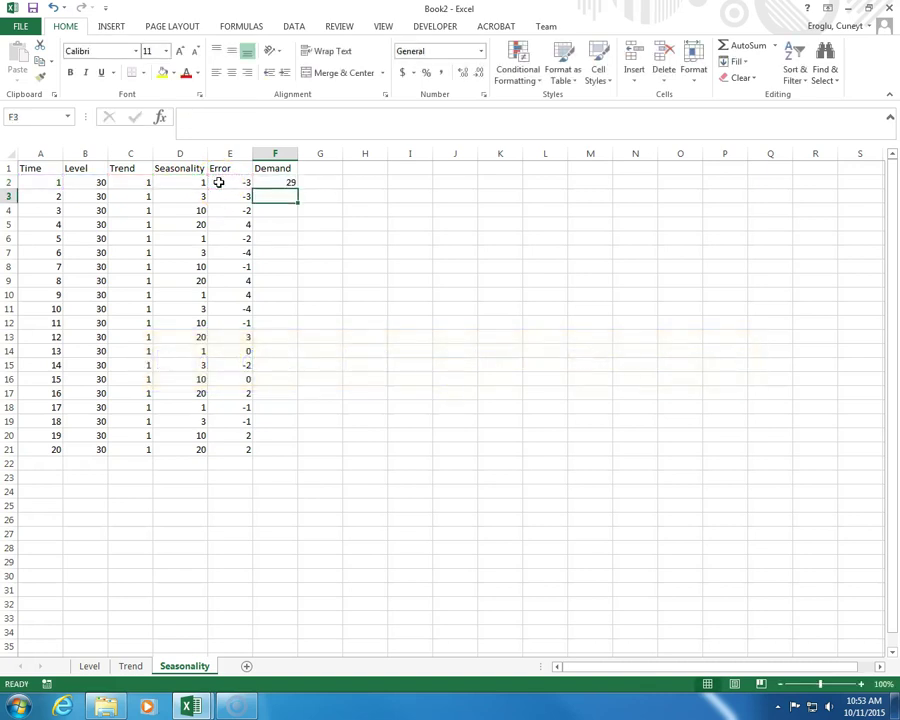
Step: Fill the Demand formula from F2 down to F21
click(269, 180)
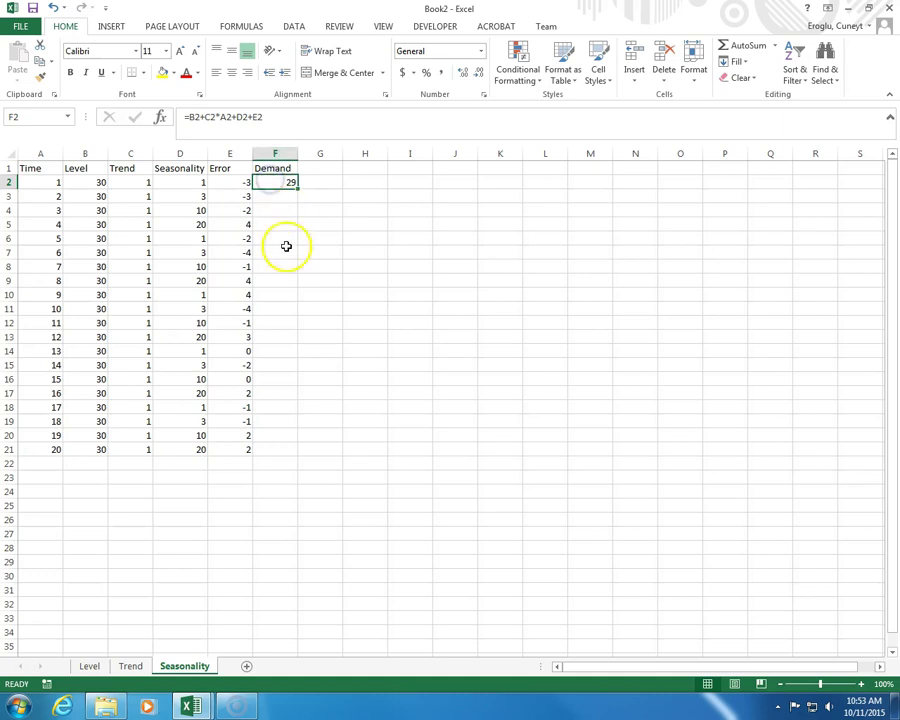
double_click(296, 187)
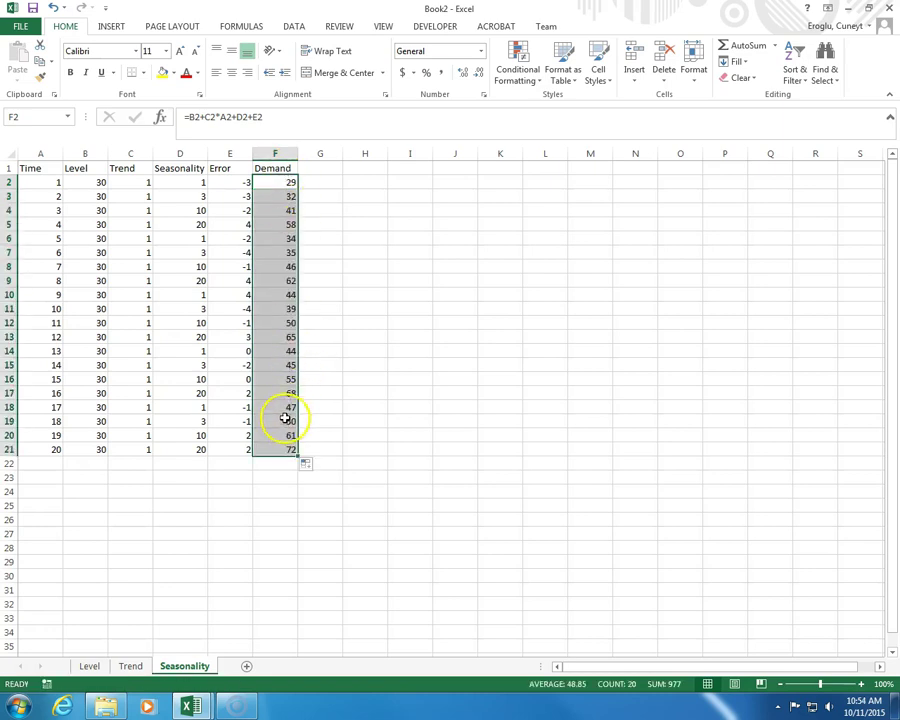
Step: Insert a scatter chart with straight lines and markers from F1:F21 and place it beside the data, around columns H to O
click(276, 168)
drag(276, 168, 276, 450)
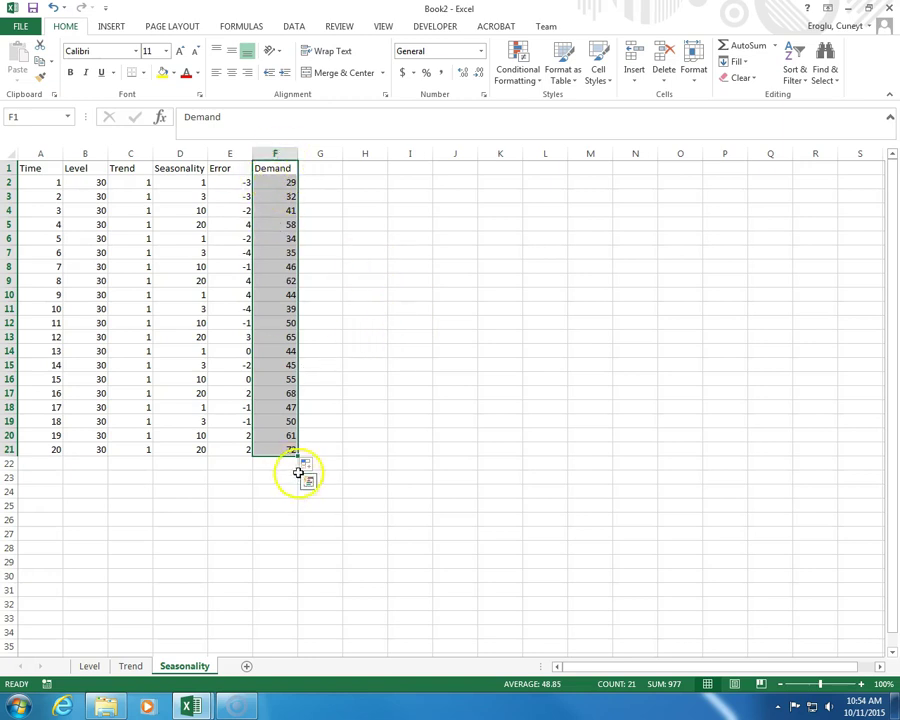
click(111, 27)
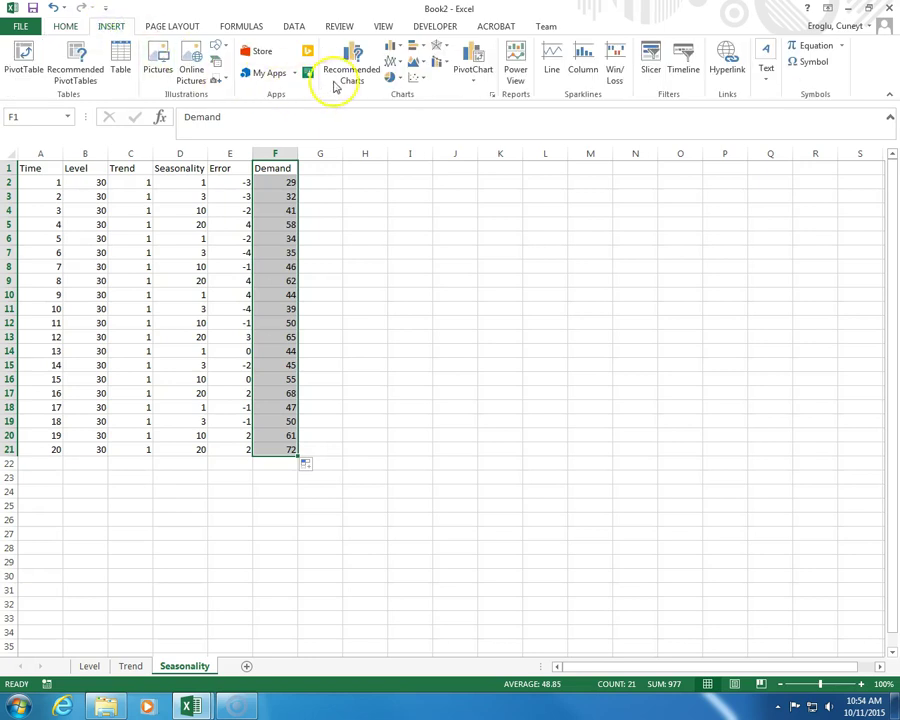
click(420, 80)
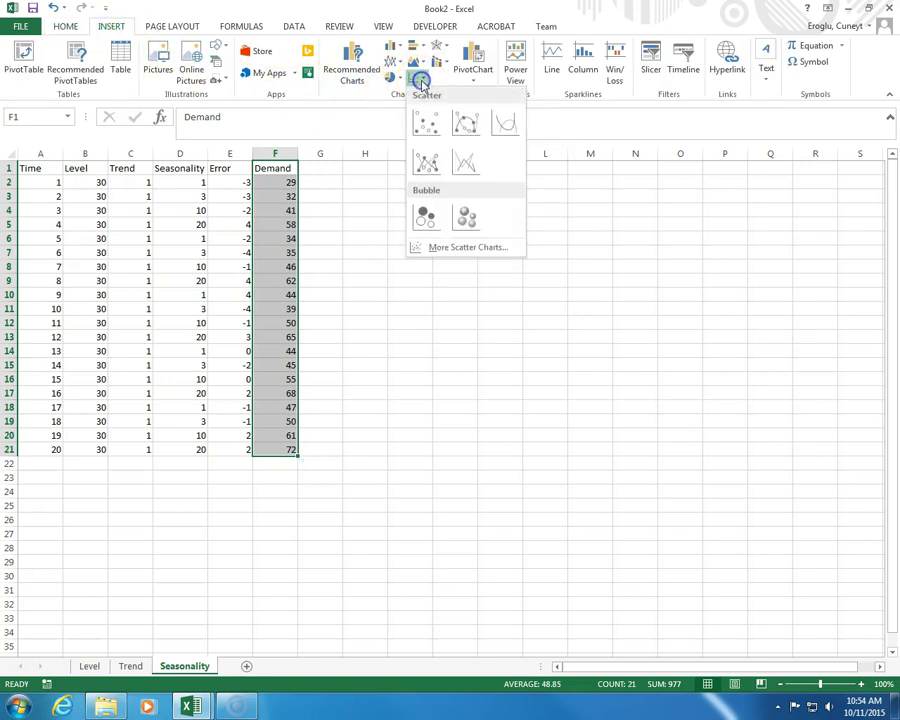
click(429, 163)
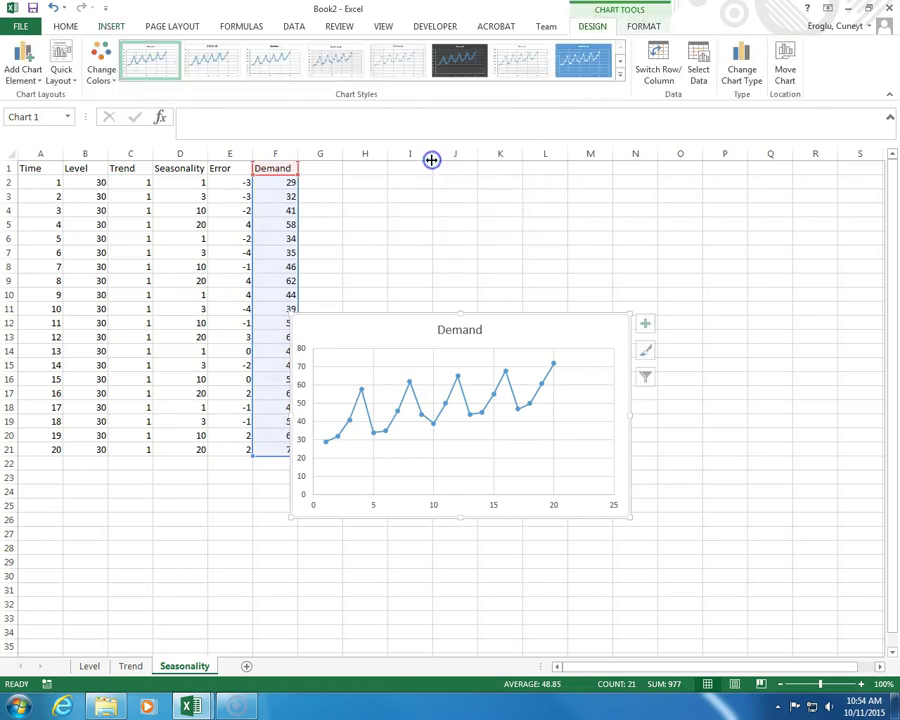
drag(427, 316, 477, 205)
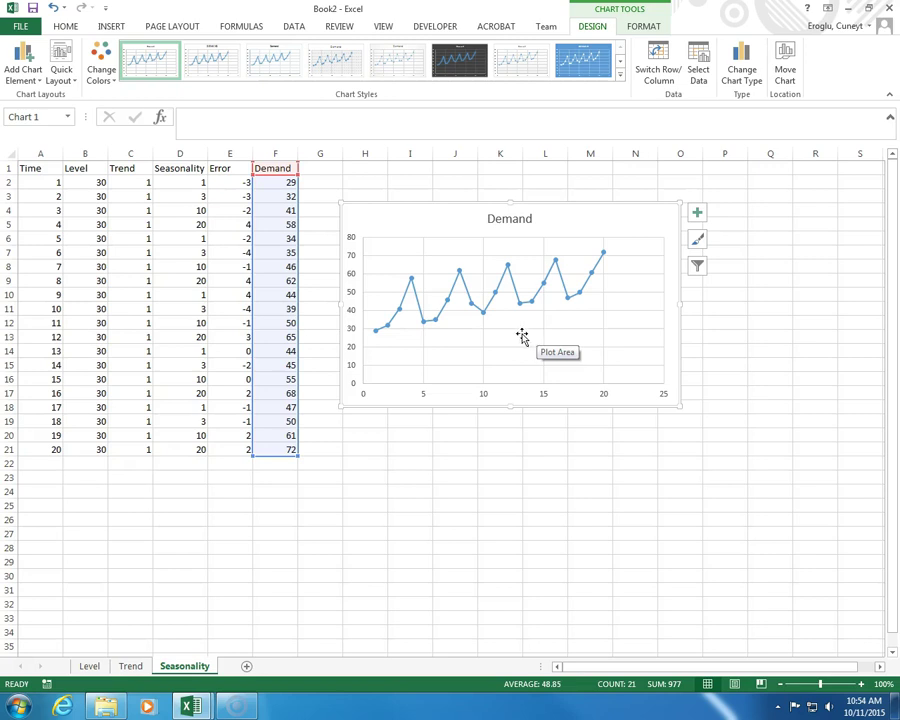
click(386, 434)
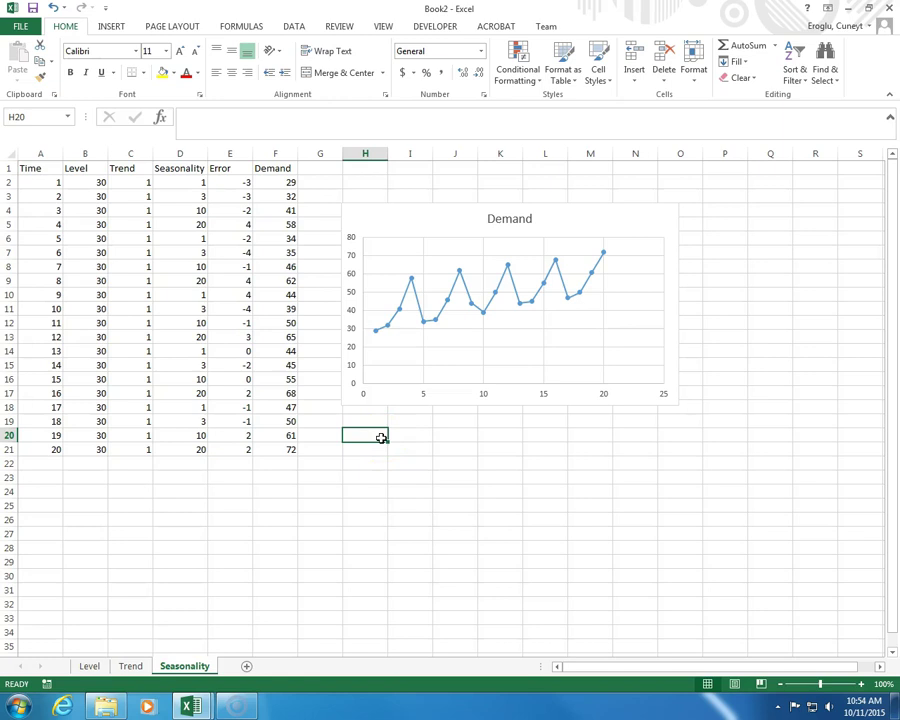
click(379, 425)
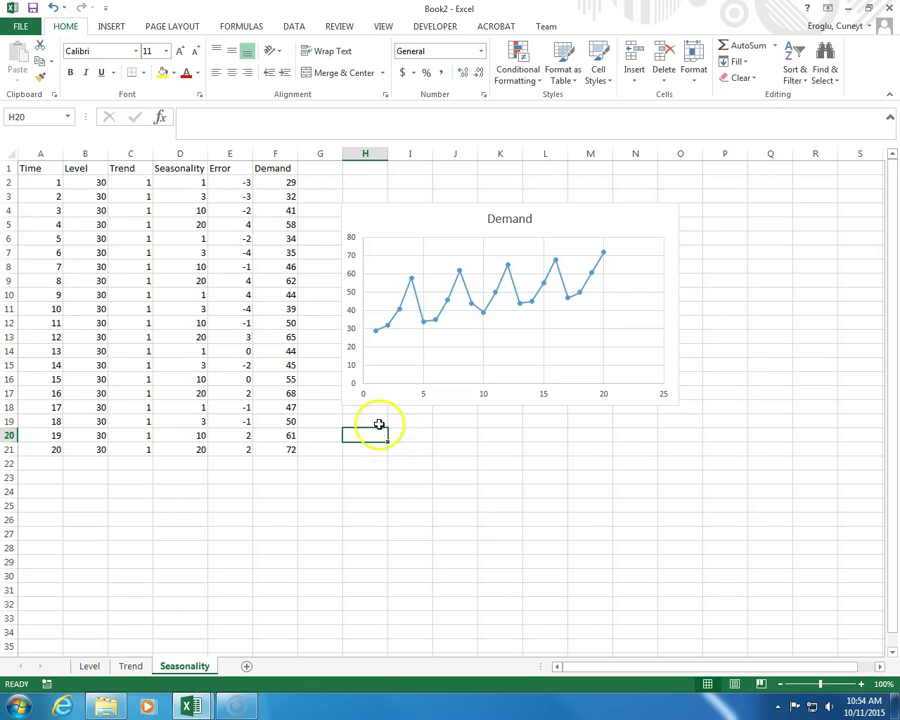